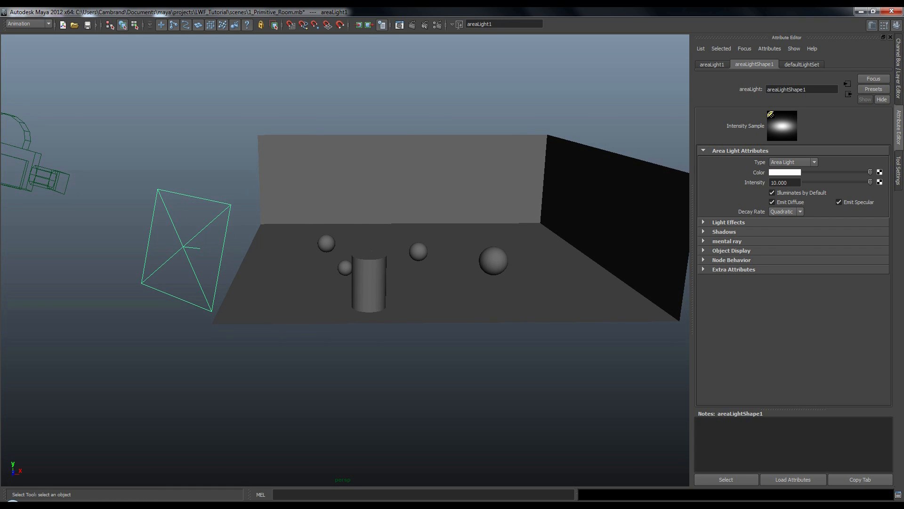
- Switch the area light's decay rate to No Decay and back to Quadratic
click(785, 211)
click(780, 220)
click(785, 211)
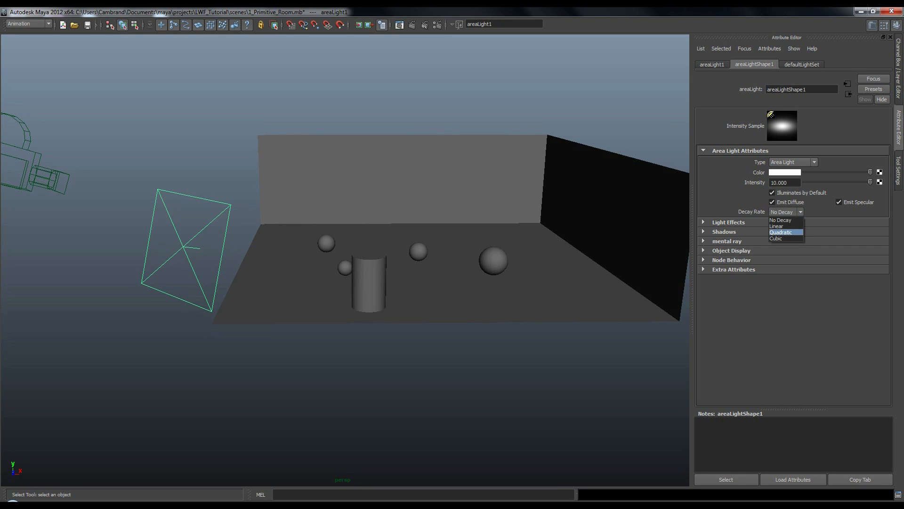
click(780, 232)
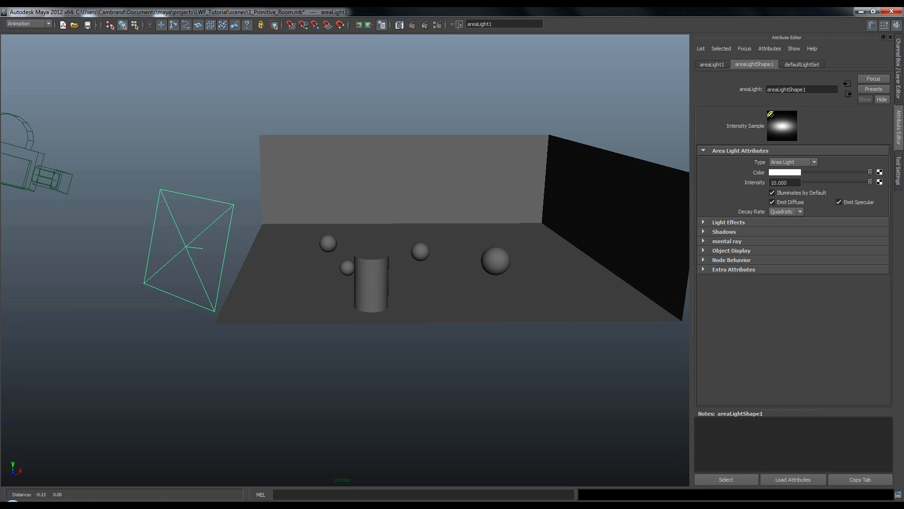
- Look through RenderCam and examine the rendered frame of the area-lit room in the Render View
alt+drag(344, 259, 329, 259)
alt+middle_drag(345, 260, 433, 271)
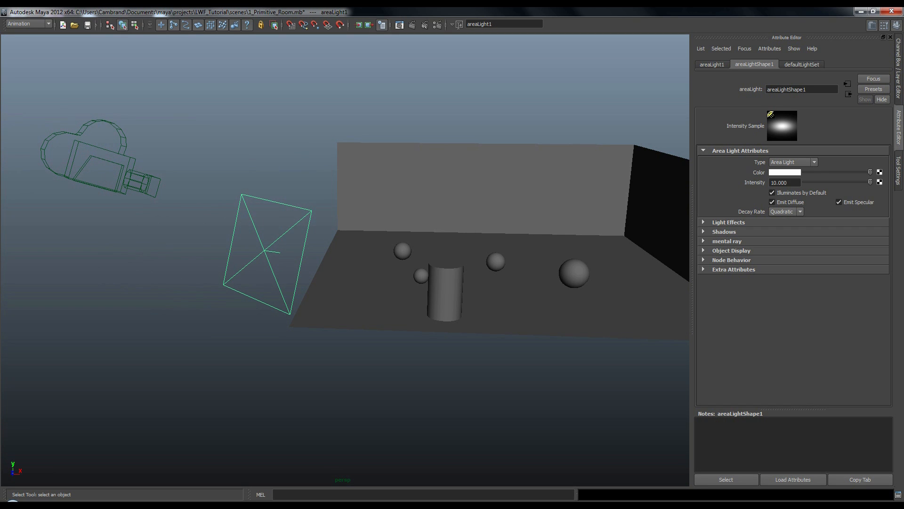
scroll(344, 260, up, 2)
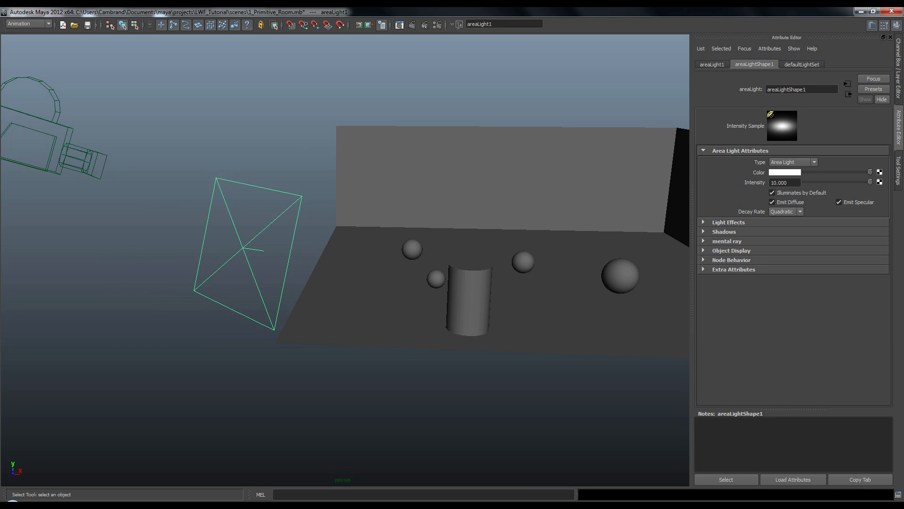
alt+drag(345, 259, 352, 261)
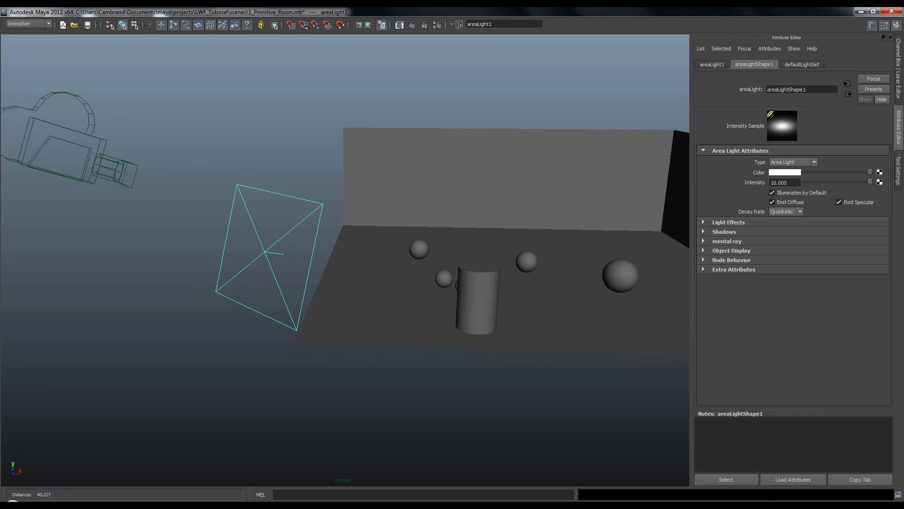
key(a)
key(space)
key(space)
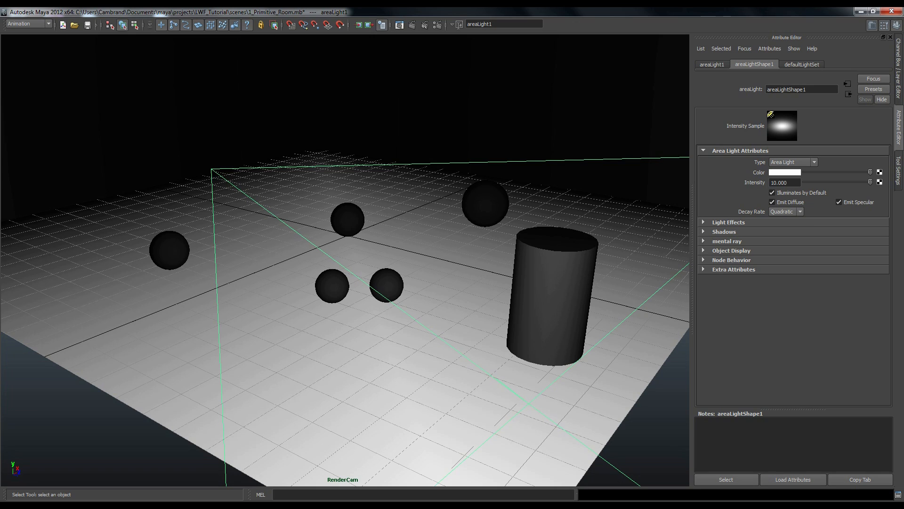
click(400, 24)
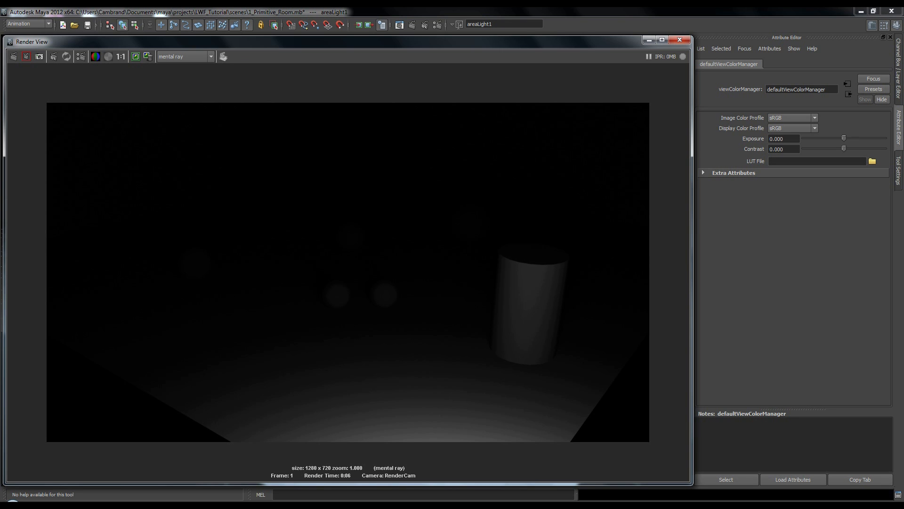
scroll(348, 272, up, 1)
scroll(348, 272, down, 1)
scroll(348, 272, up, 1)
scroll(348, 272, down, 1)
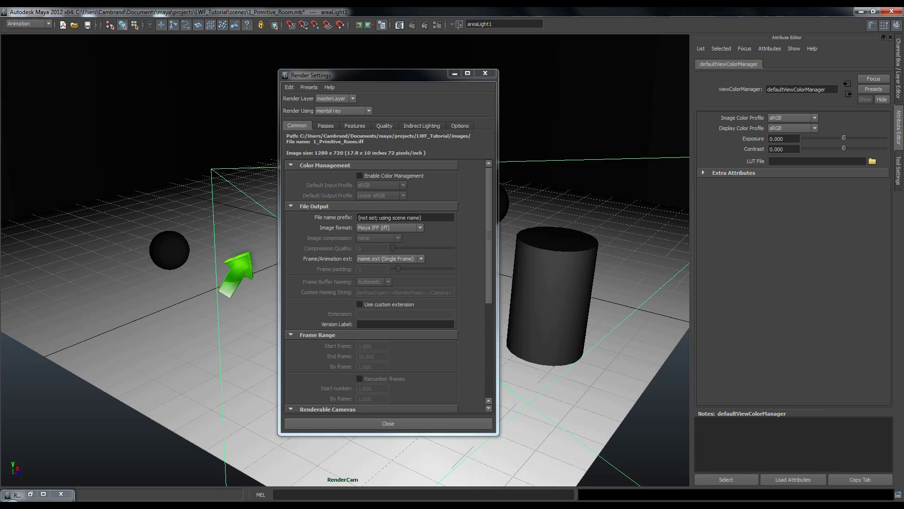
- Put away the Render View and Render Settings windows and return to the perspective view
click(649, 40)
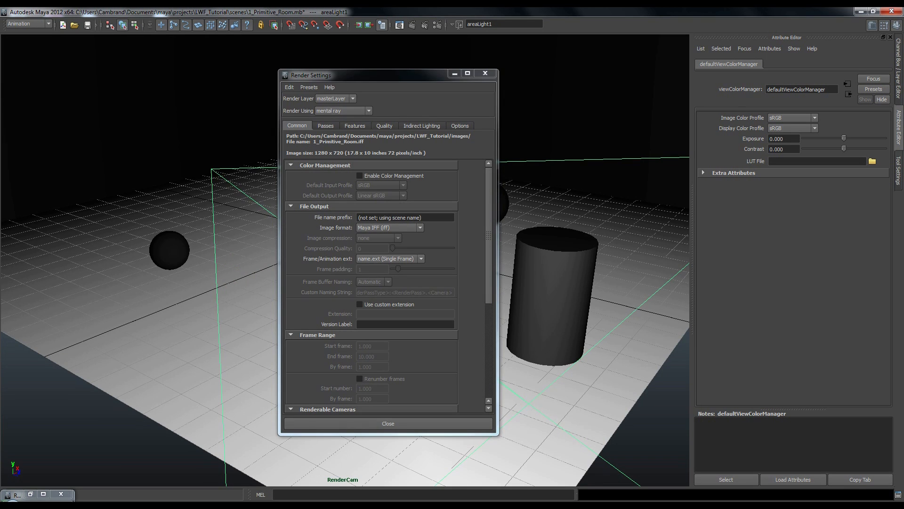
click(484, 73)
key(space)
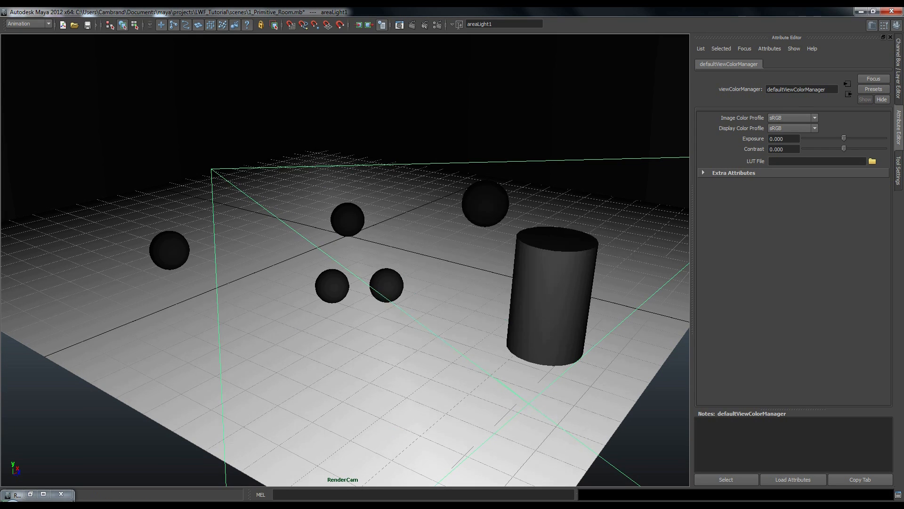
key(space)
- Select the area light beside the room and set its intensity to 30
alt+drag(518, 157, 467, 137)
click(302, 207)
click(281, 230)
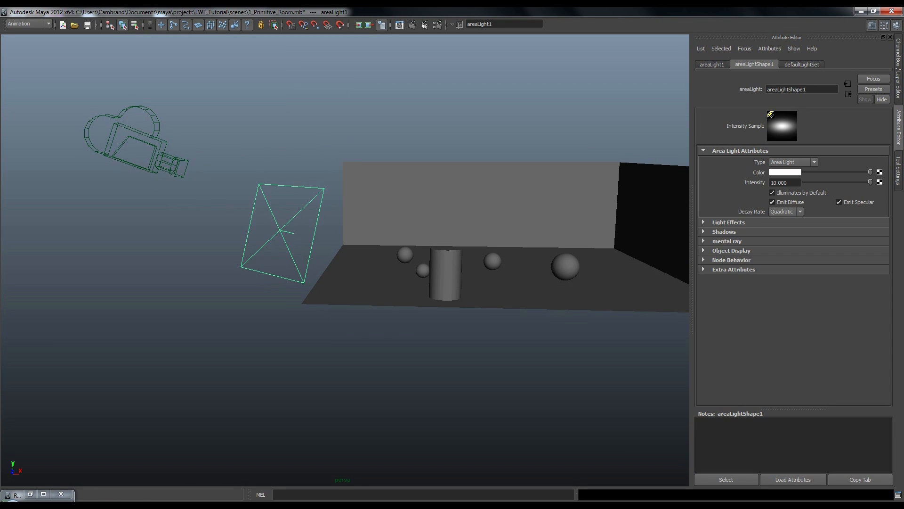
alt+middle_drag(280, 230, 274, 238)
alt+right_drag(274, 239, 321, 239)
alt+drag(320, 238, 333, 246)
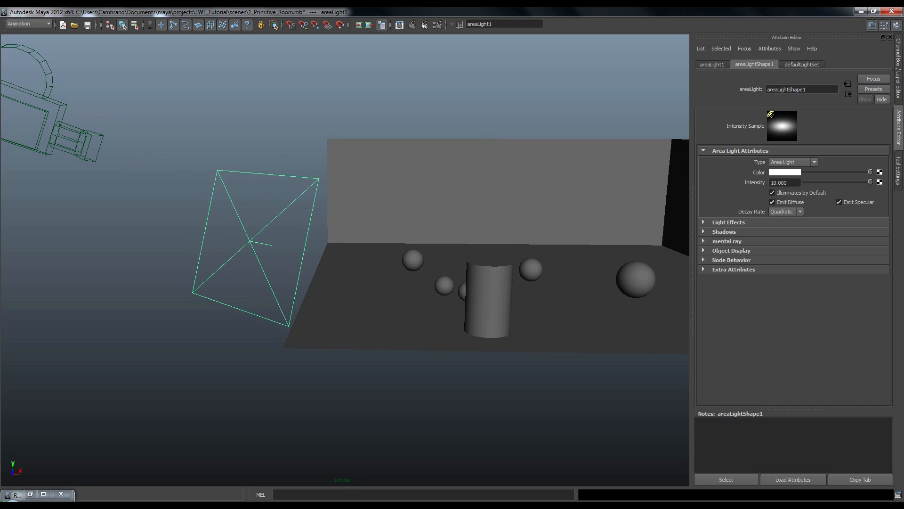
double_click(783, 182)
text(30)
key(Return)
- Render the scene again from RenderCam in the Render View and inspect the lighting on the floor
click(399, 25)
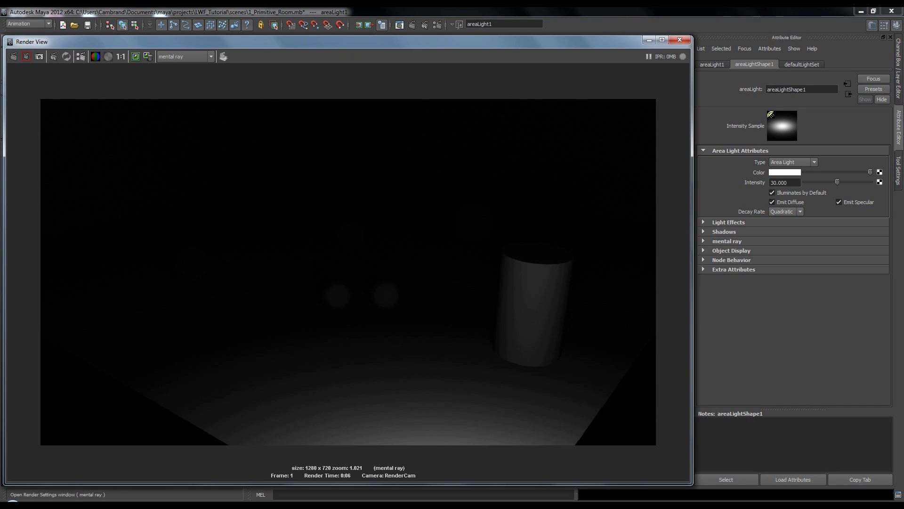
right_click(15, 56)
click(36, 71)
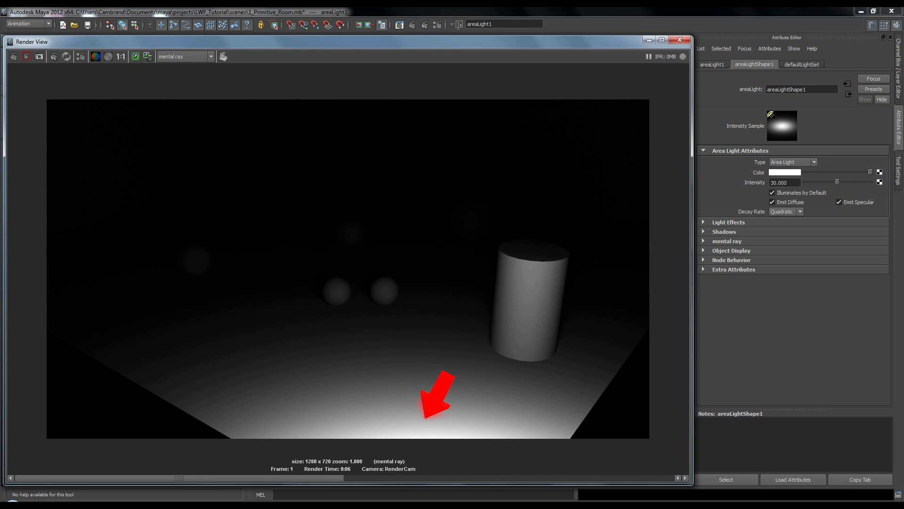
scroll(348, 269, up, 1)
scroll(348, 269, down, 1)
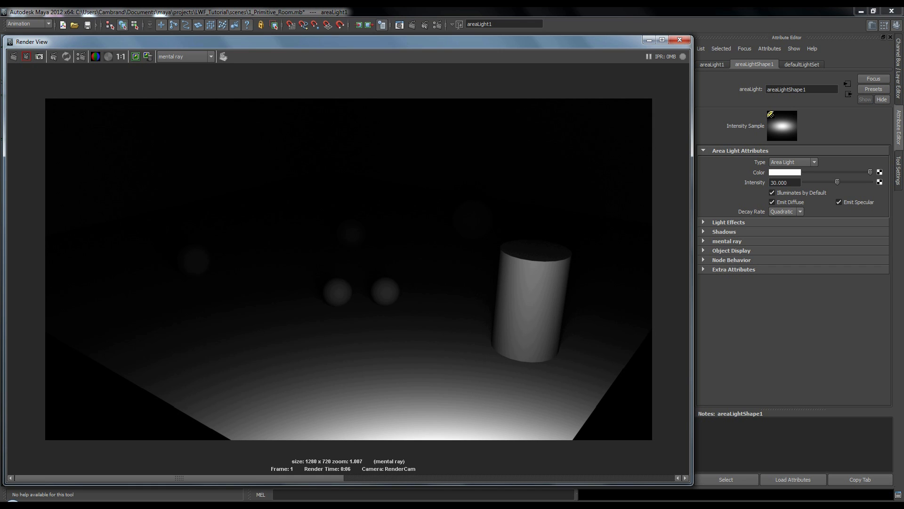
- Minimize the Render View and examine the area light's placement relative to the room and objects in perspective
click(649, 39)
alt+middle_drag(344, 259, 325, 270)
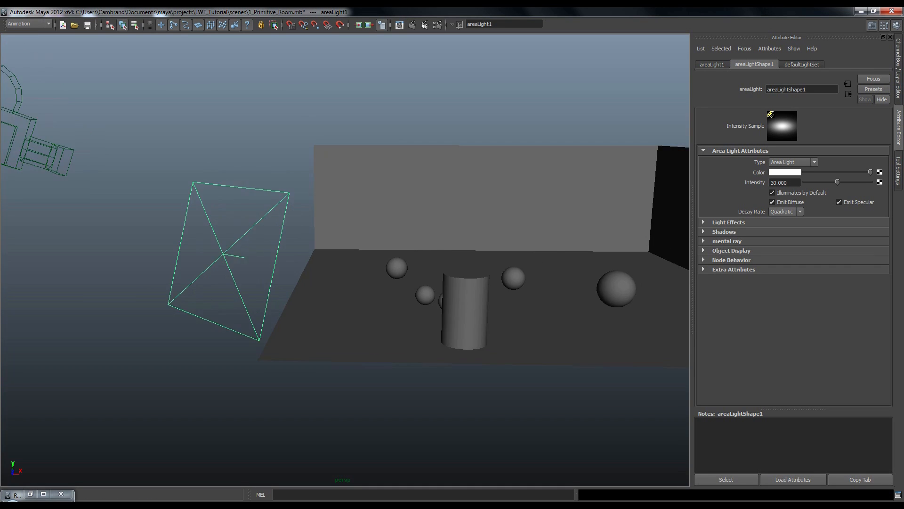
scroll(345, 259, down, 4)
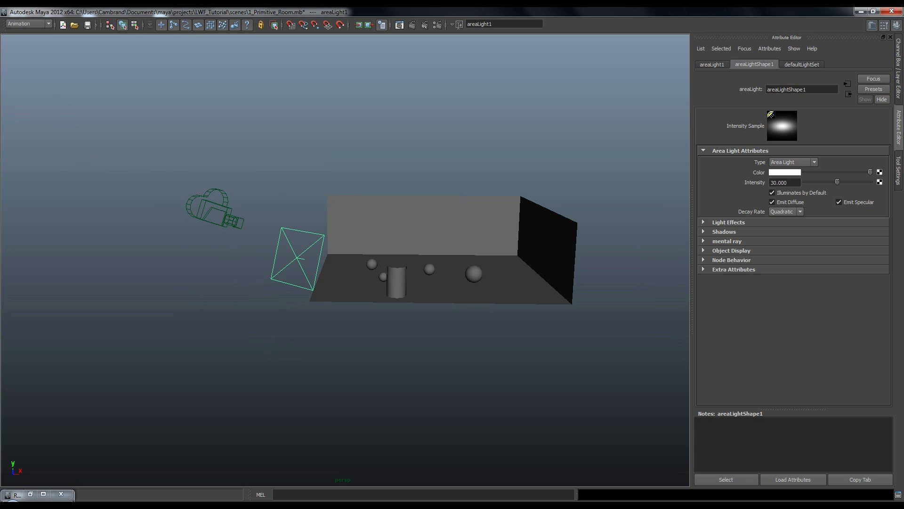
scroll(345, 259, up, 4)
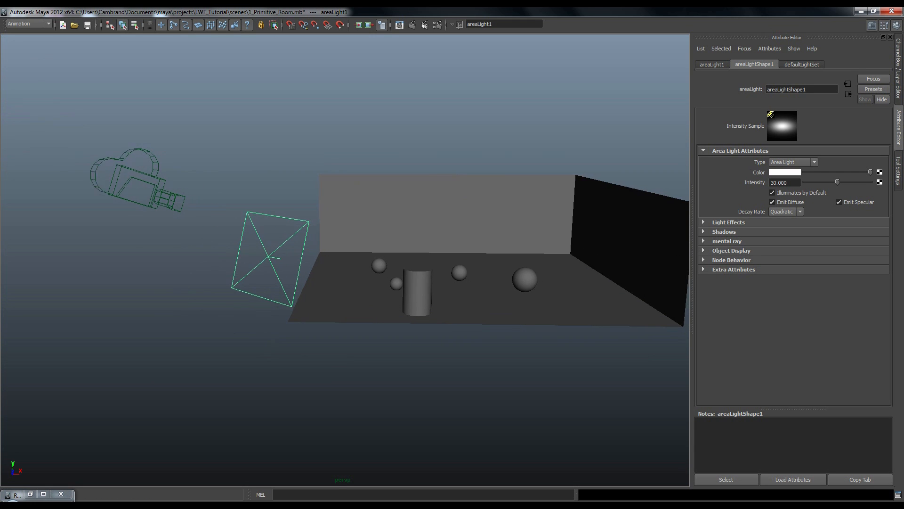
alt+middle_drag(345, 260, 346, 251)
alt+drag(346, 251, 363, 251)
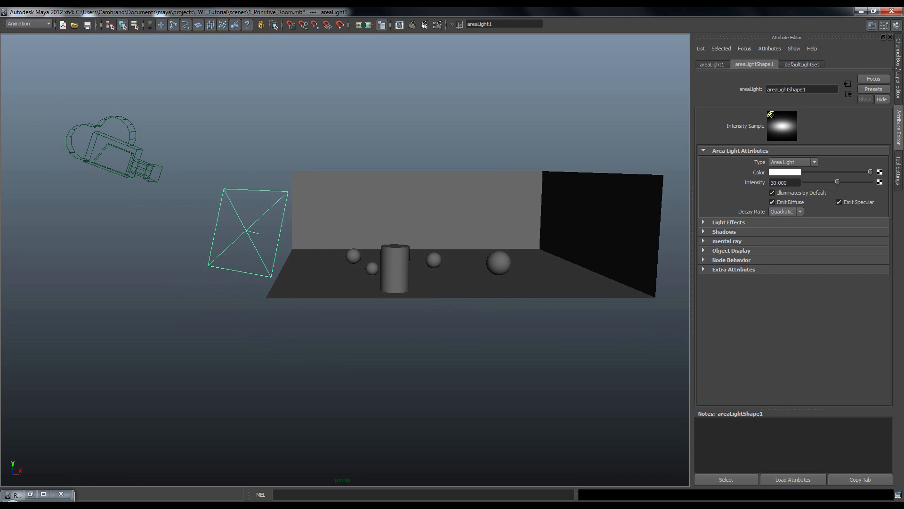
alt+middle_drag(364, 251, 344, 261)
alt+drag(344, 261, 376, 264)
scroll(359, 265, up, 3)
alt+middle_drag(376, 265, 395, 247)
alt+drag(395, 246, 405, 246)
- Return to the RenderCam view and bring back the Render View with the latest render
key(space)
key(space)
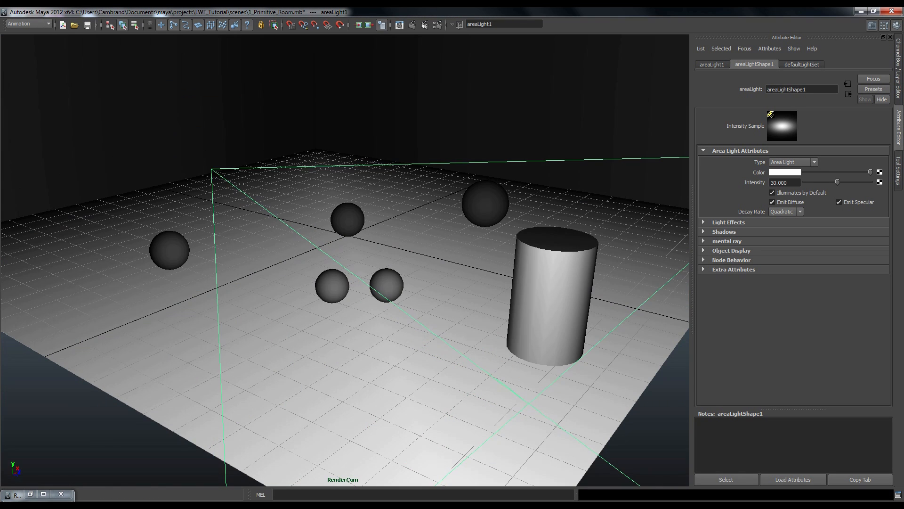
click(399, 24)
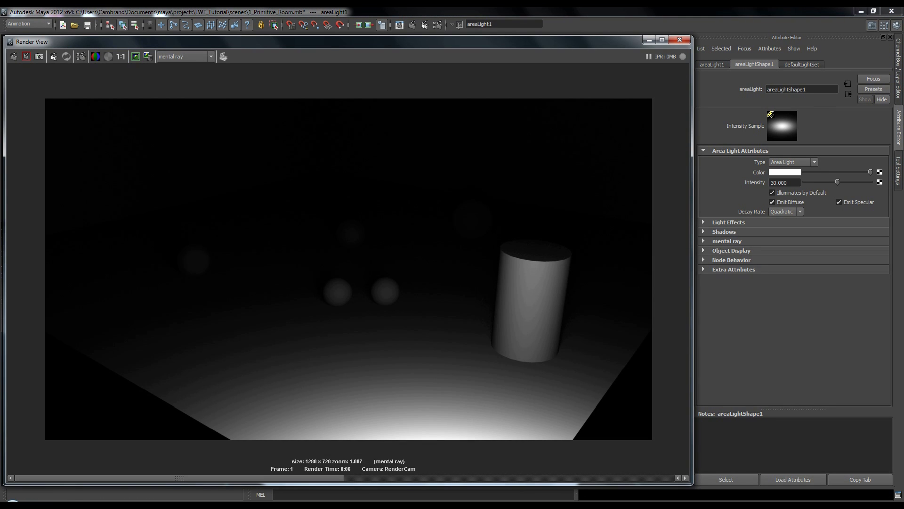
double_click(783, 182)
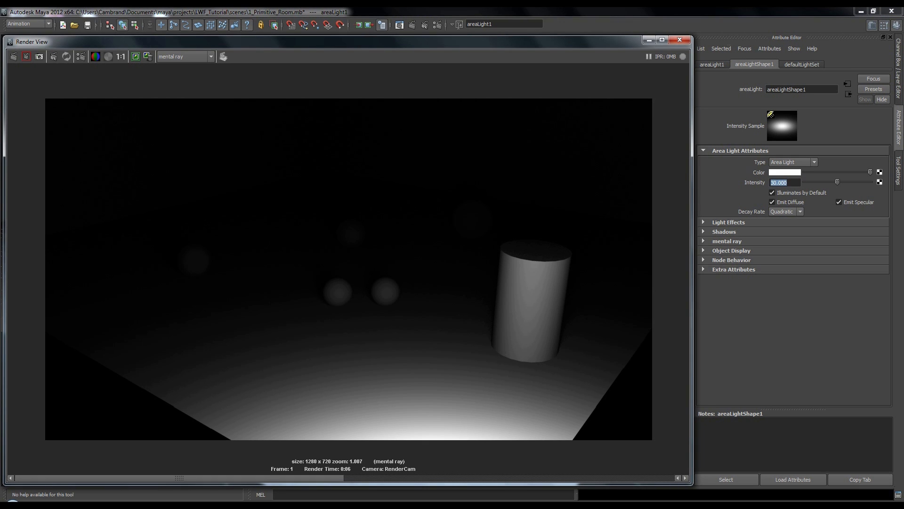
right_click(480, 192)
mouse_move(500, 232)
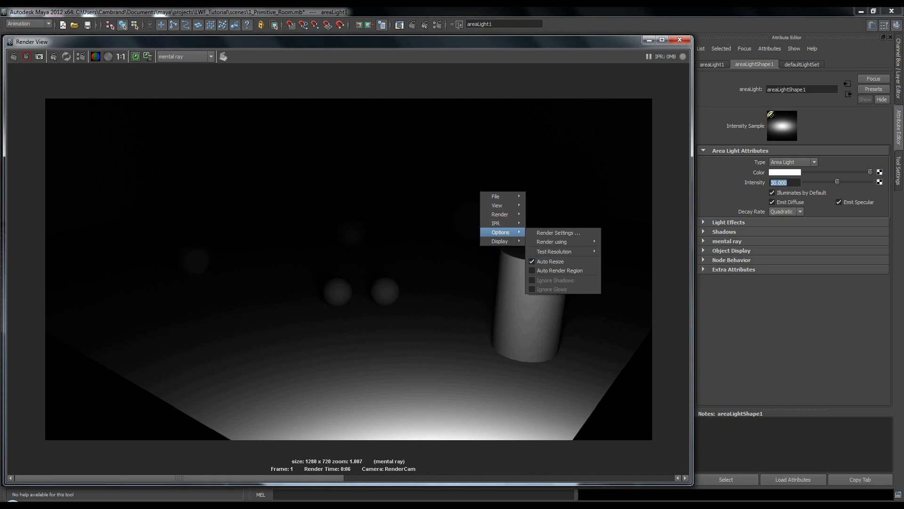
key(Escape)
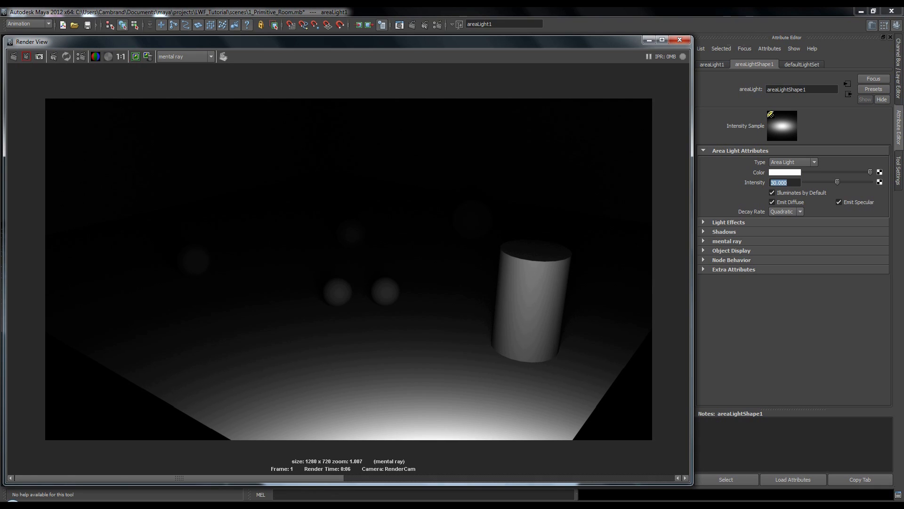
- Set the Render View display to 32-bit floating-point (HDR)
right_click(411, 175)
mouse_move(431, 224)
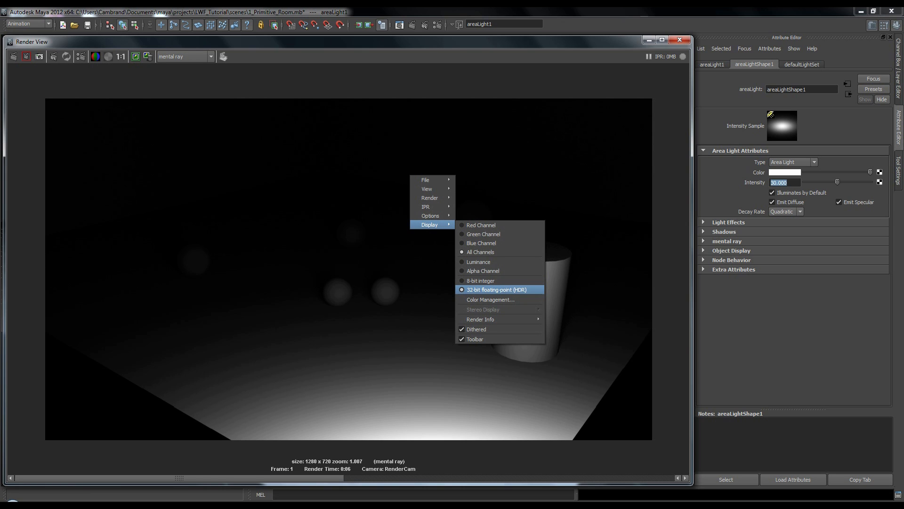
click(496, 289)
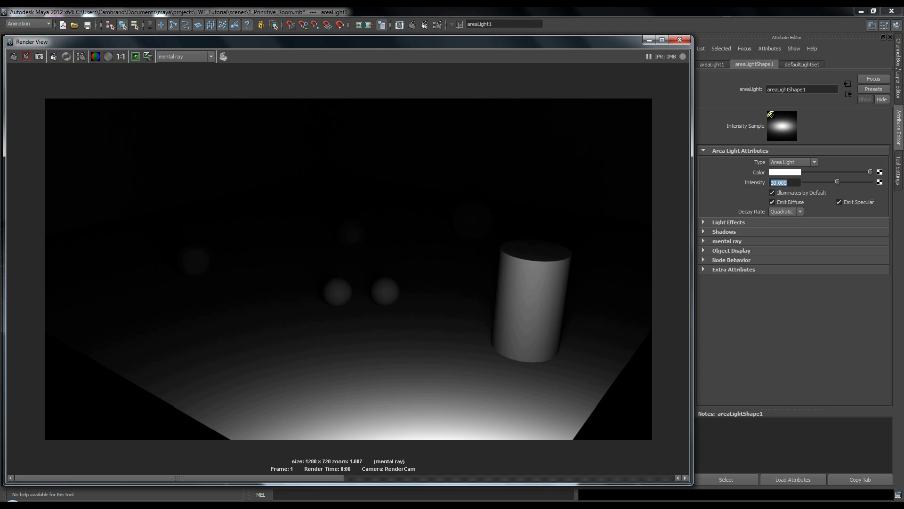
- Open the Render View's color management settings
right_click(420, 194)
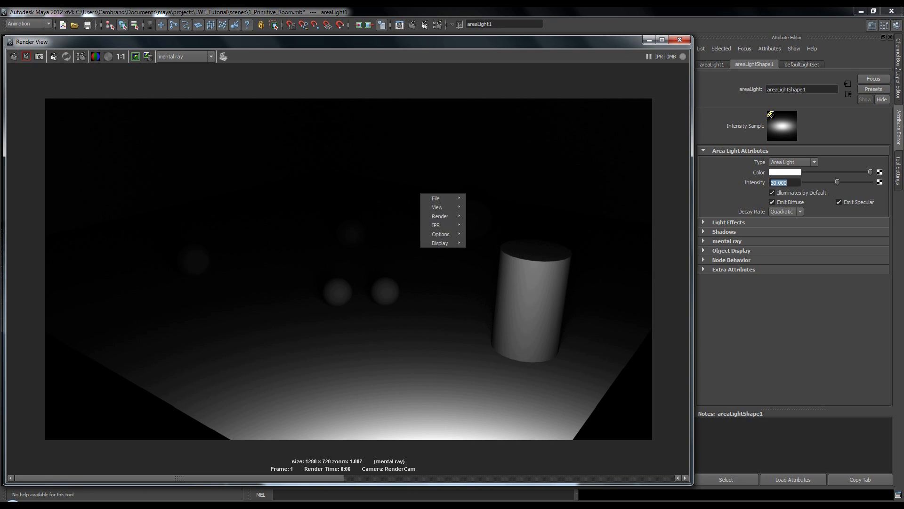
mouse_move(440, 243)
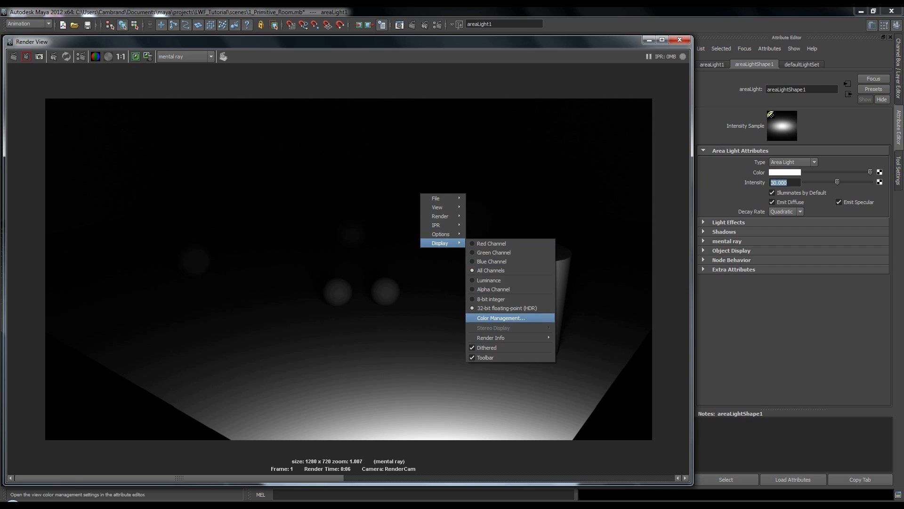
click(500, 318)
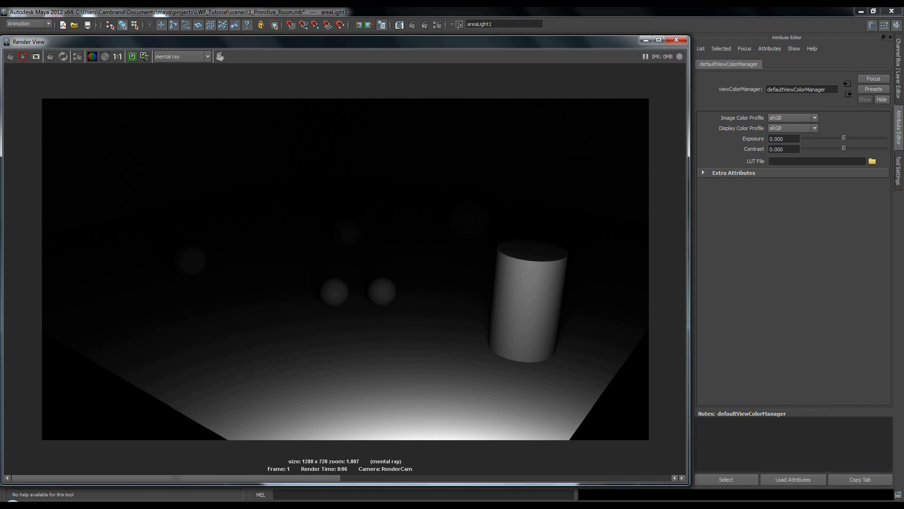
- Set the Render View's Image Color Profile to Linear sRGB
click(793, 118)
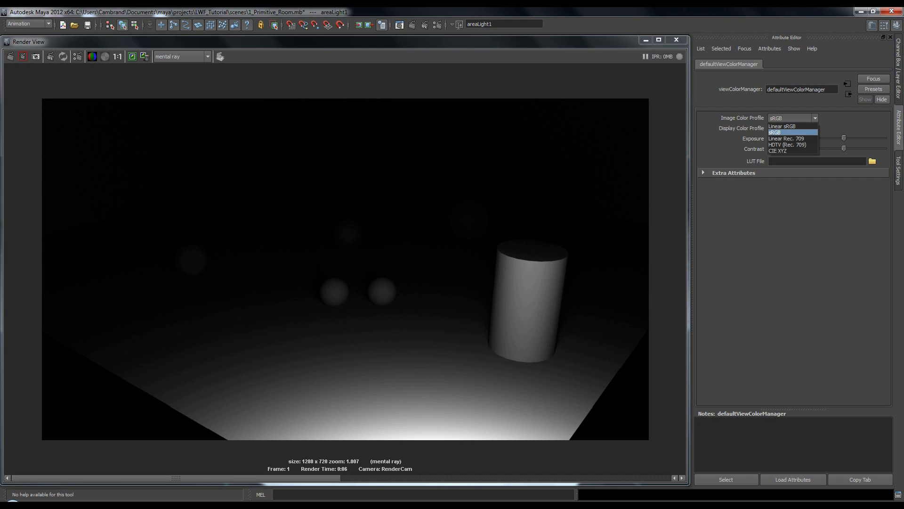
key(Escape)
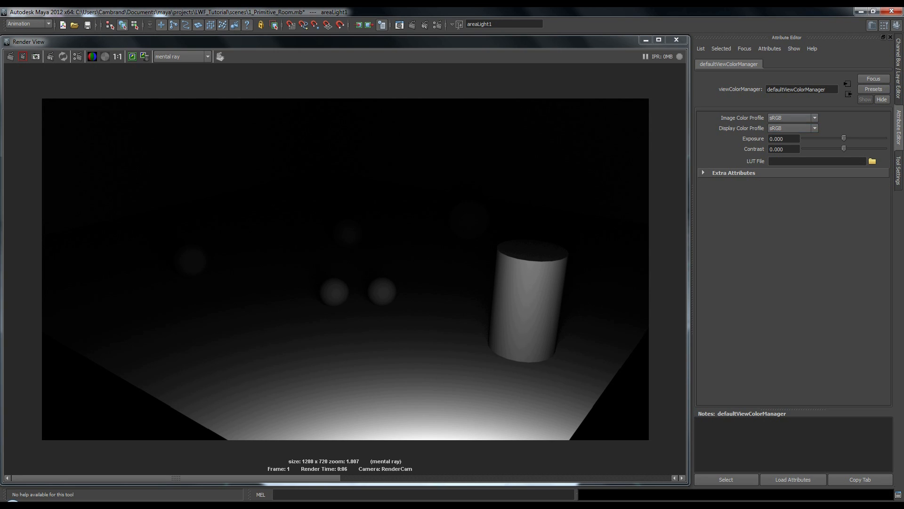
click(792, 117)
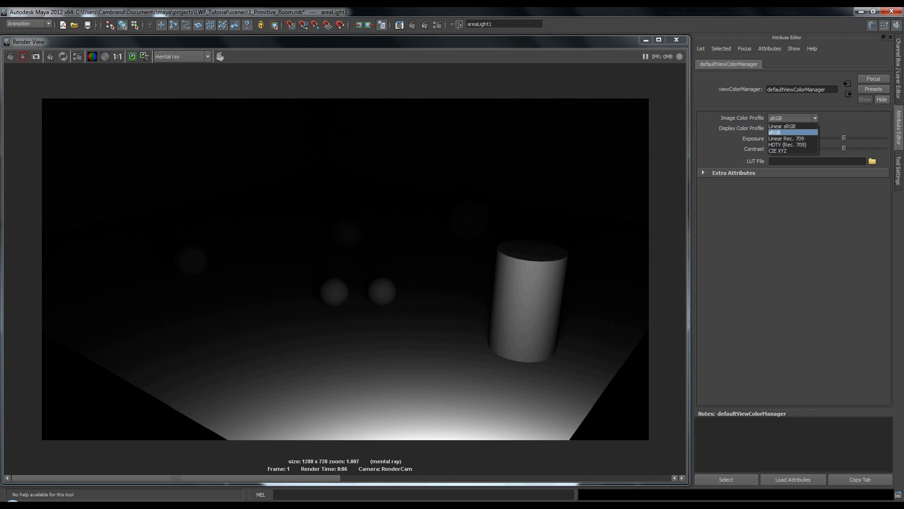
click(782, 126)
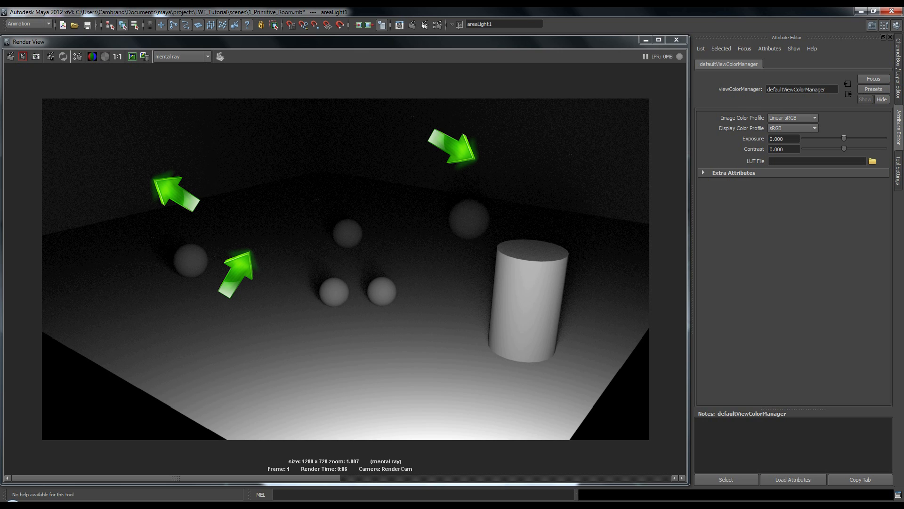
- Switch the Render View's Image Color Profile to sRGB for comparison and restore it to Linear sRGB
click(793, 117)
click(789, 133)
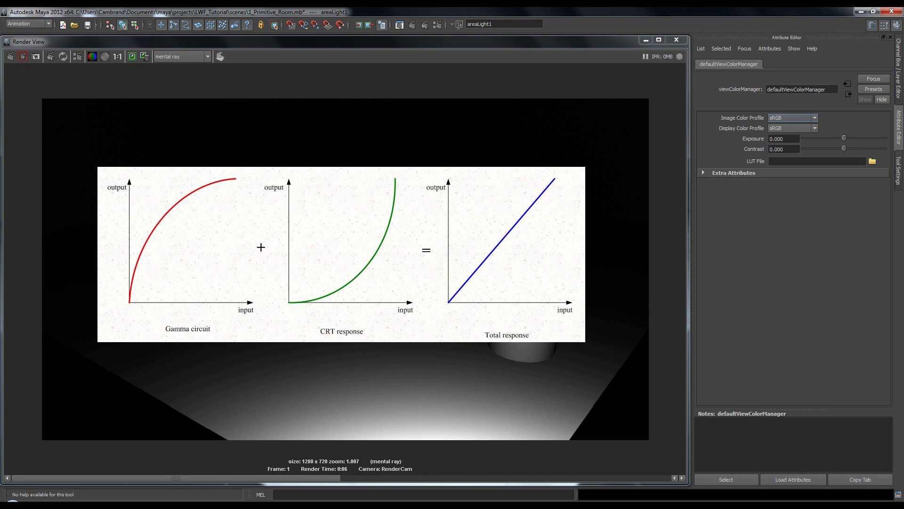
click(793, 118)
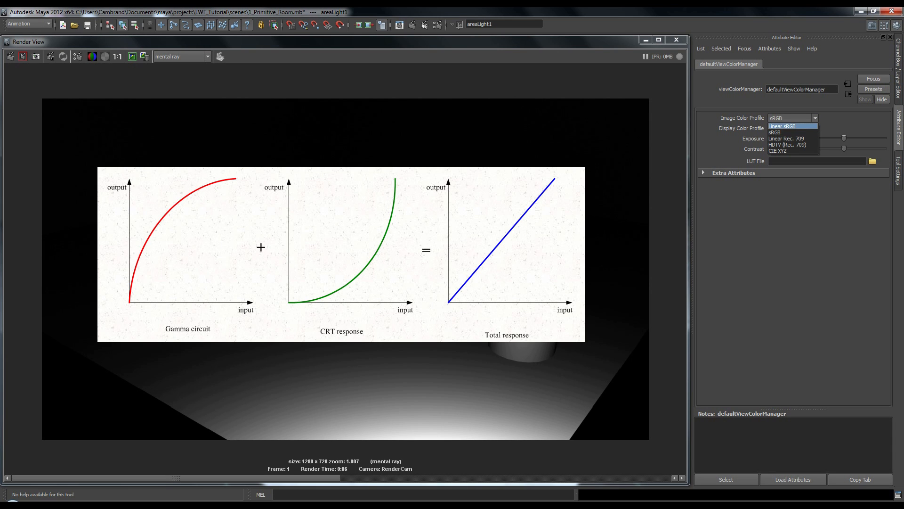
click(782, 126)
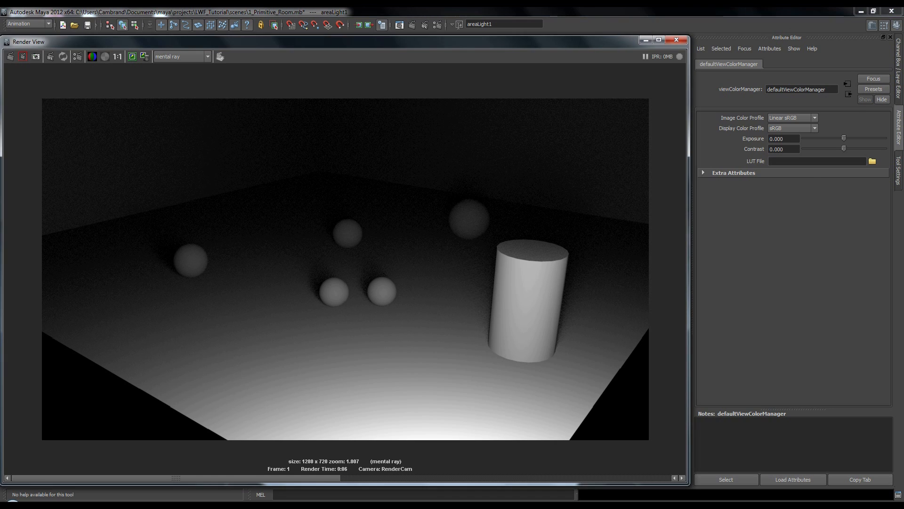
- Bring up the area light's attributes, set its intensity to 20, and render the view again
key(ctrl+a)
click(737, 235)
key(ctrl+z)
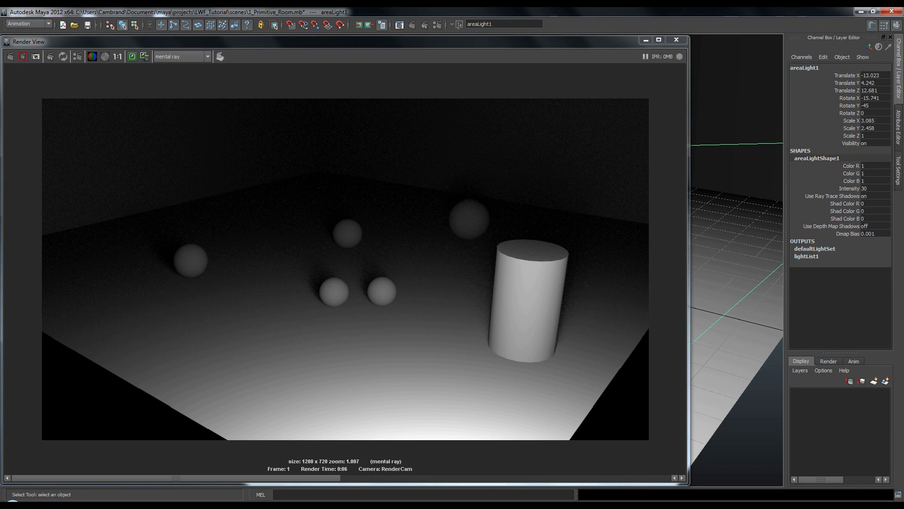
key(ctrl+a)
double_click(779, 182)
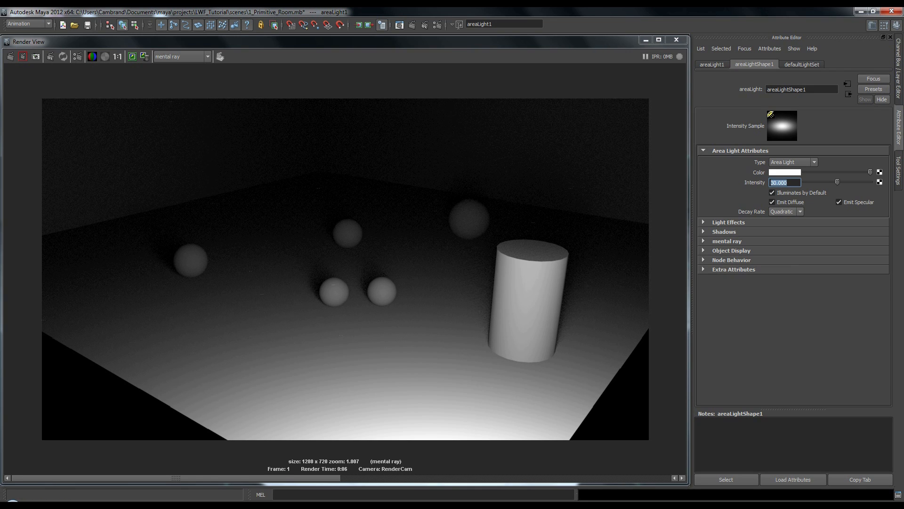
text(25)
key(Return)
double_click(779, 183)
text(20)
key(Return)
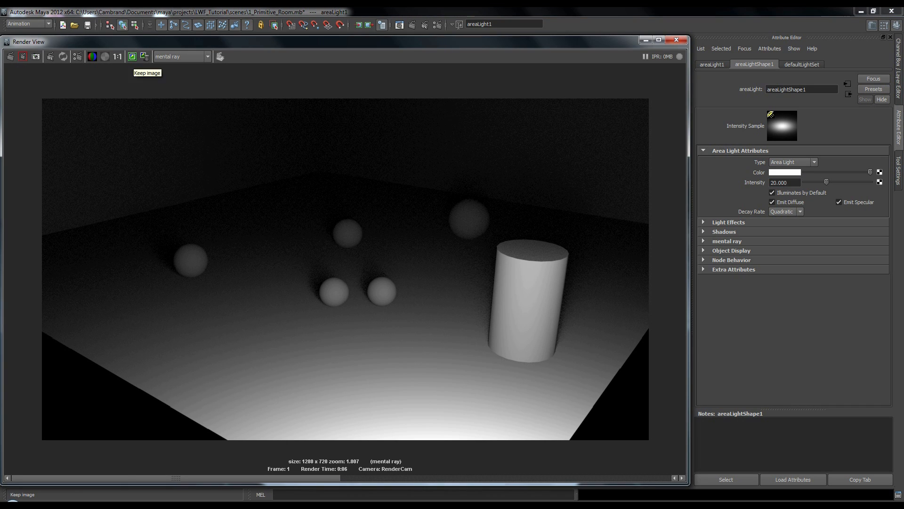
click(10, 56)
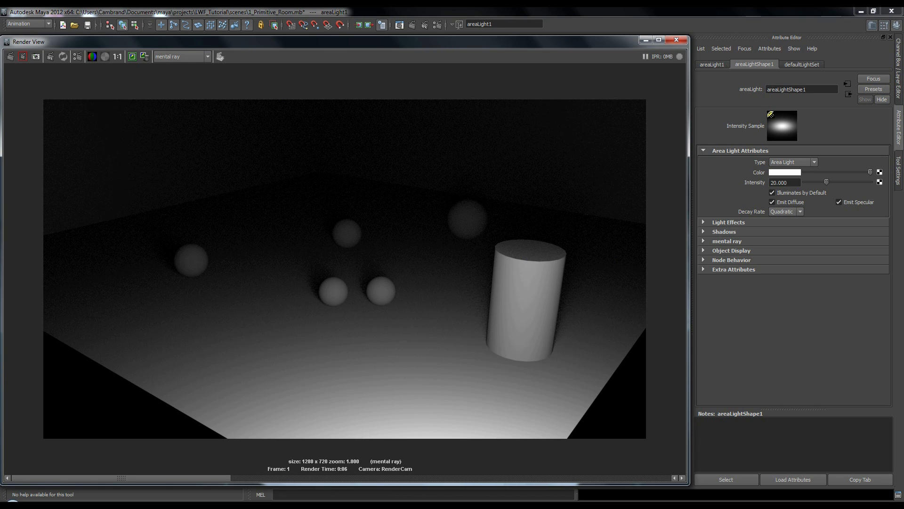
- Set the area light's intensity to 15 and render the room again
double_click(783, 182)
text(15)
key(Return)
click(11, 56)
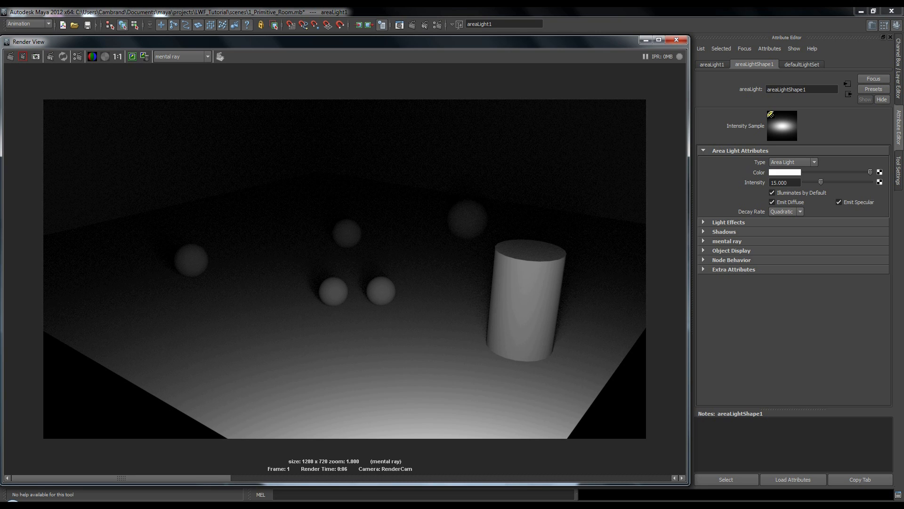
scroll(345, 269, up, 1)
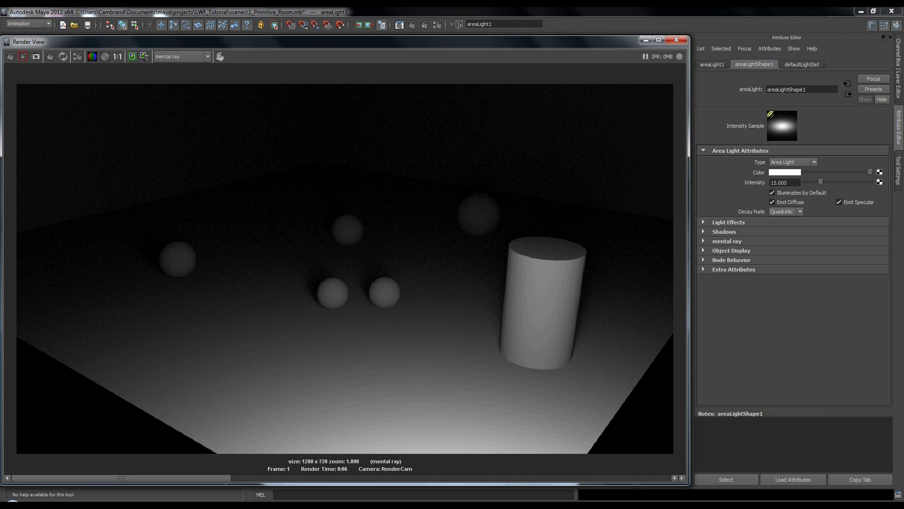
scroll(345, 268, up, 1)
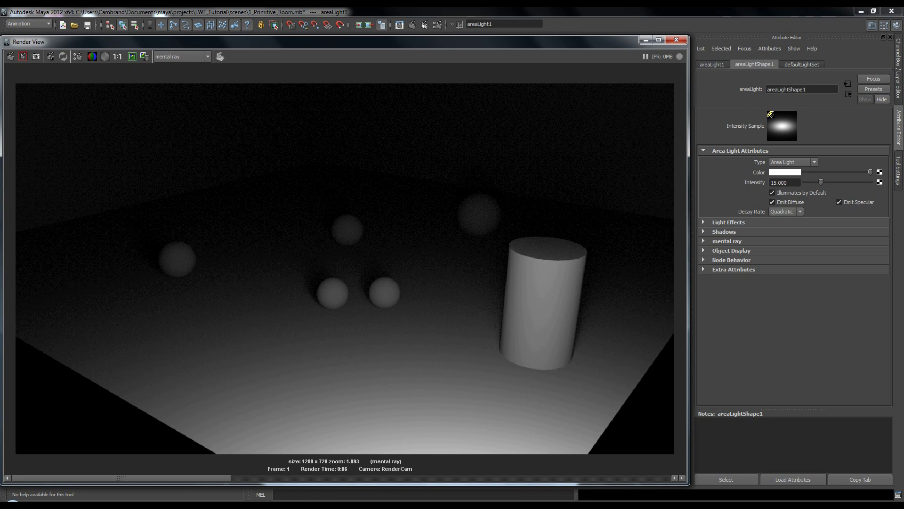
- Reopen the Render View's color management and compare the dimmer render under sRGB and Linear sRGB image profiles, ending on Linear sRGB
right_click(435, 184)
mouse_move(453, 231)
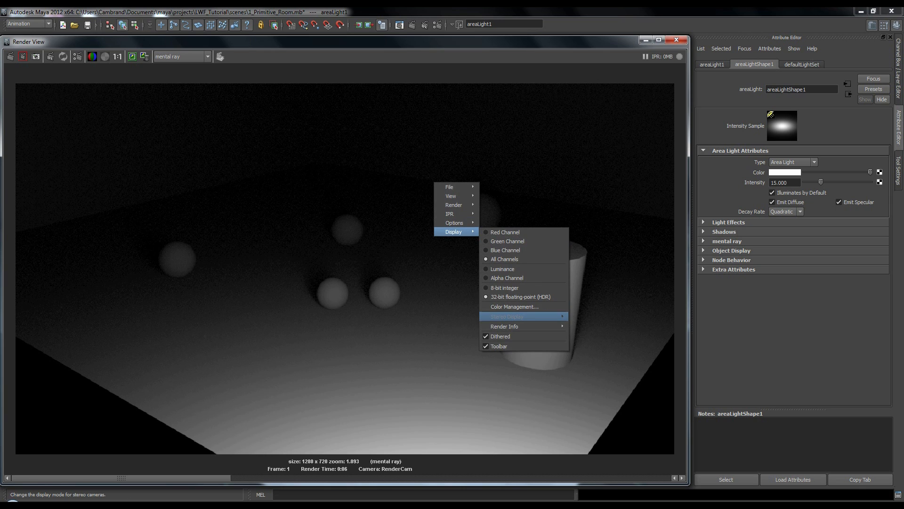
click(515, 307)
click(792, 118)
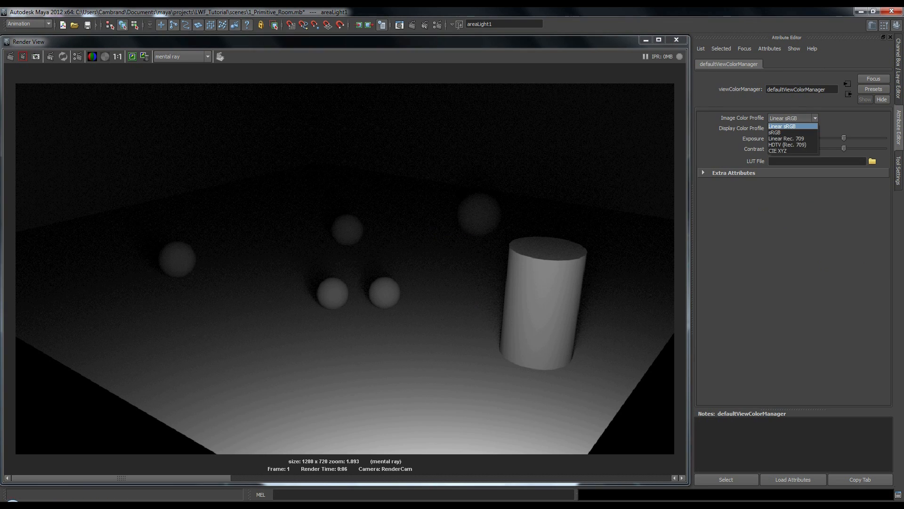
click(787, 132)
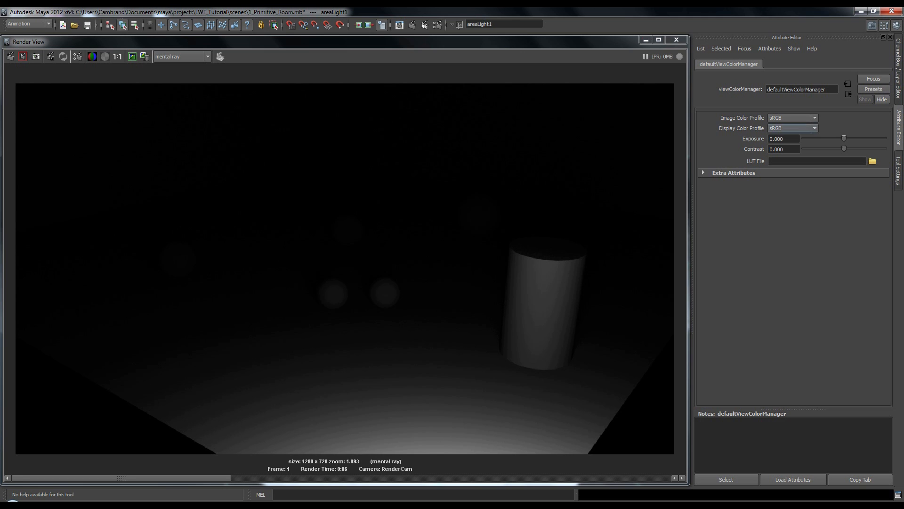
click(793, 117)
click(786, 130)
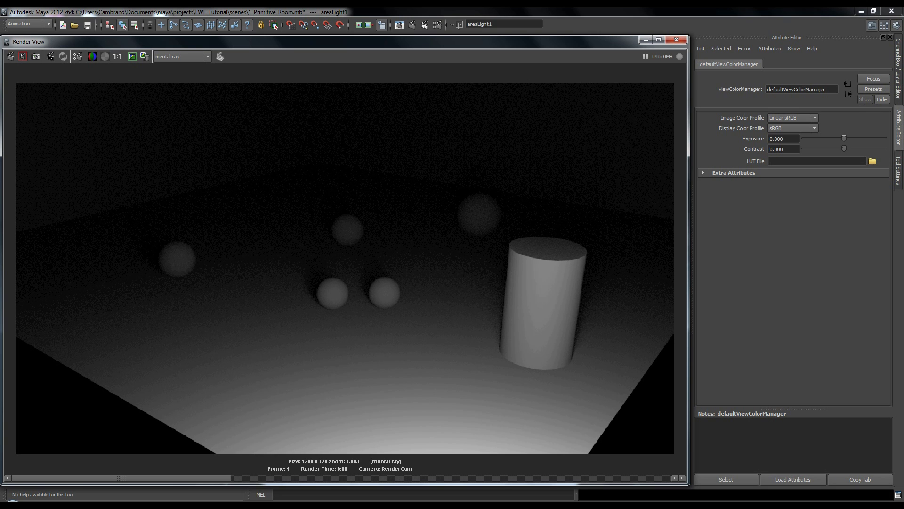
- Minimize the Render View and frame the room's spheres up close in the perspective view
click(645, 39)
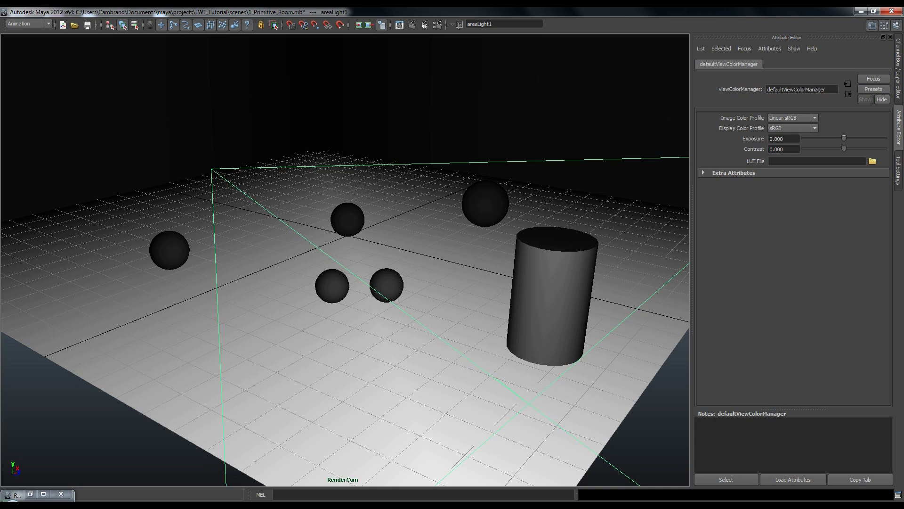
click(387, 285)
key(space)
key(space)
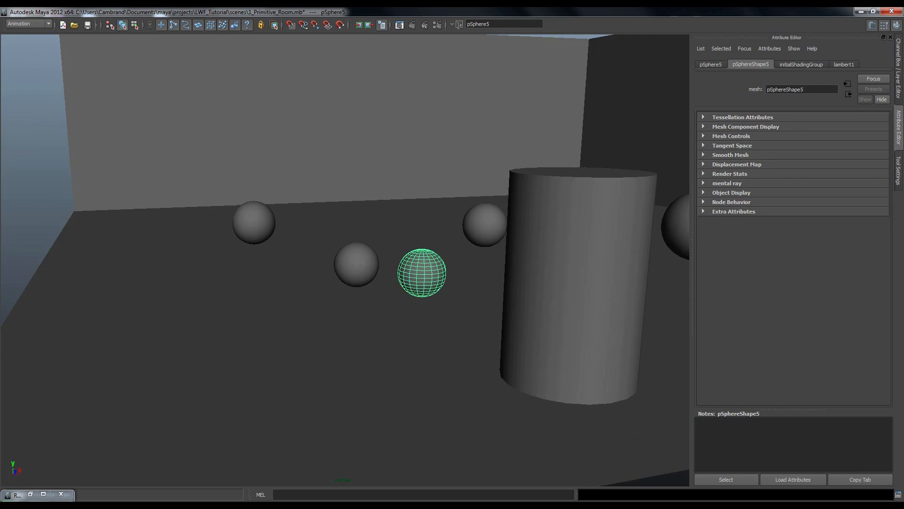
key(f)
alt+drag(386, 285, 414, 292)
click(485, 329)
scroll(345, 260, down, 4)
alt+middle_drag(349, 254, 406, 258)
alt+drag(411, 256, 405, 258)
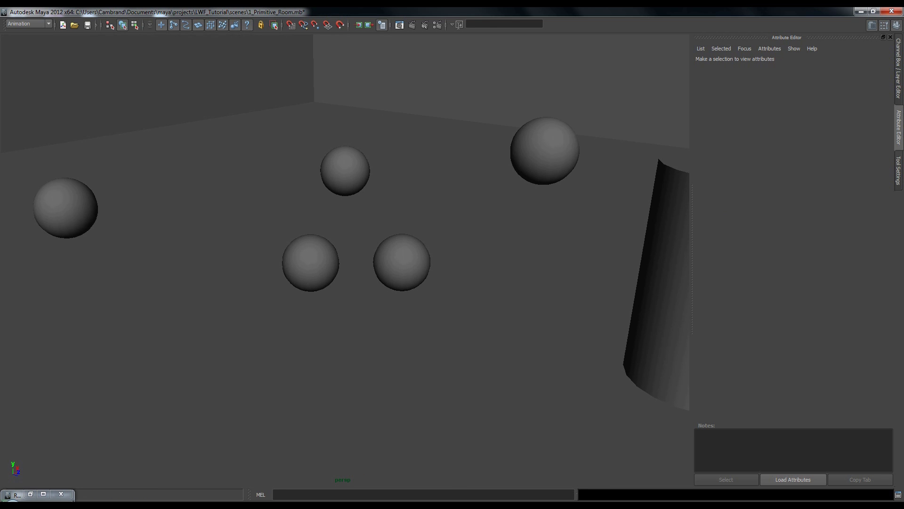
- Assign the existing W_linear material to the front-right sphere of the central group
click(406, 258)
right_click(406, 257)
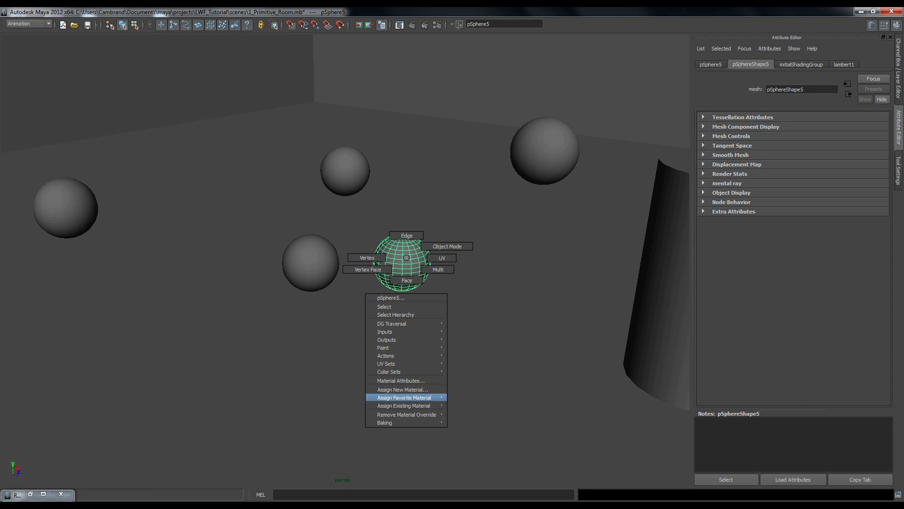
mouse_move(404, 406)
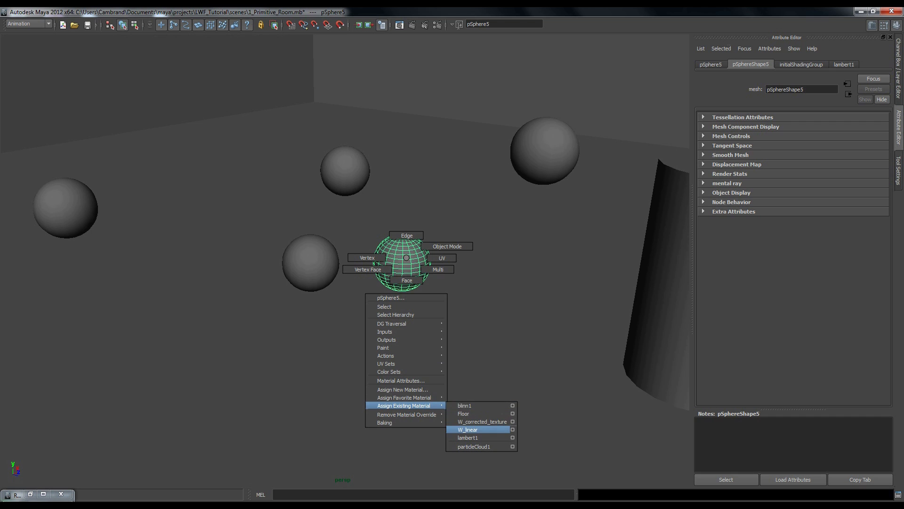
click(468, 429)
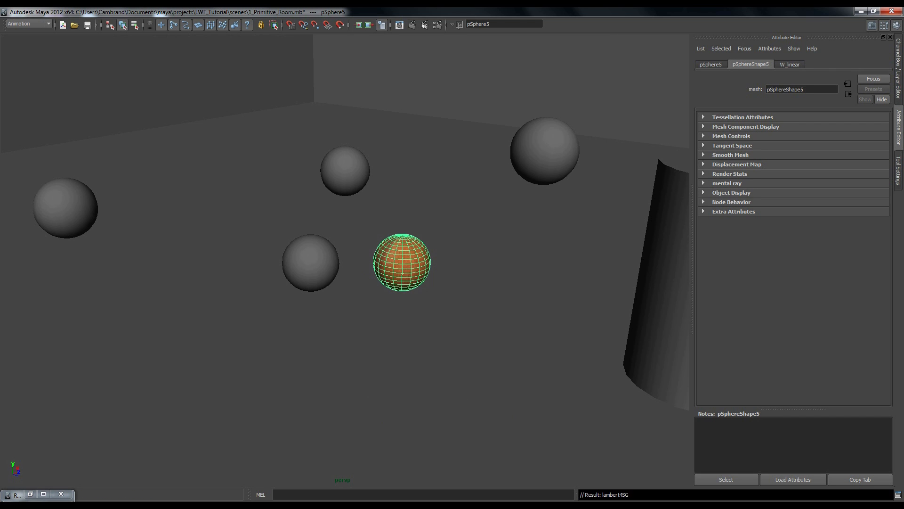
click(468, 330)
click(402, 263)
click(468, 329)
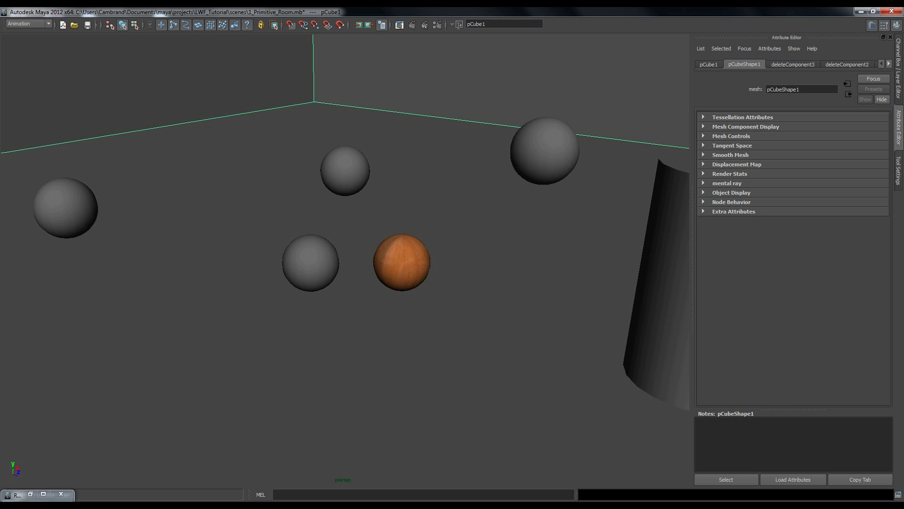
click(402, 262)
click(459, 264)
click(402, 262)
click(460, 264)
click(401, 262)
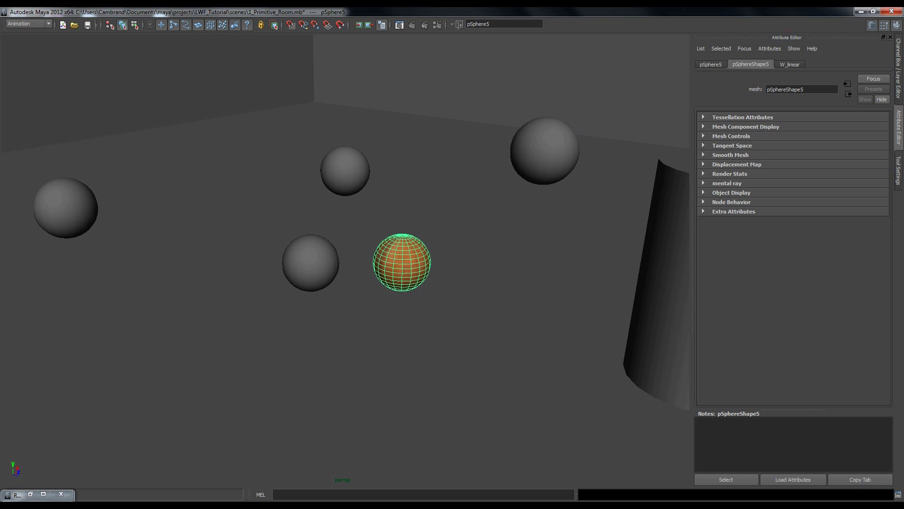
- Assign the existing W_corrected_texture material to the front-left sphere of the central group
click(311, 263)
right_click(314, 257)
mouse_move(311, 404)
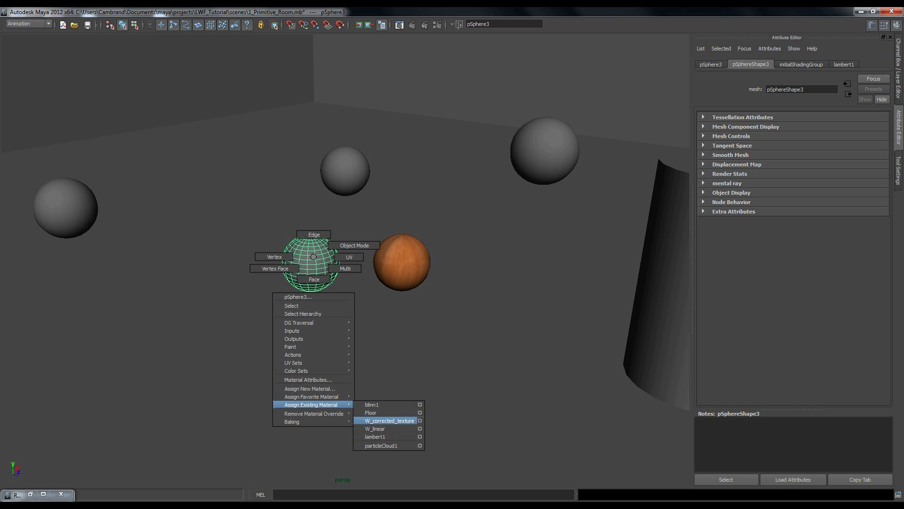
click(390, 421)
click(389, 420)
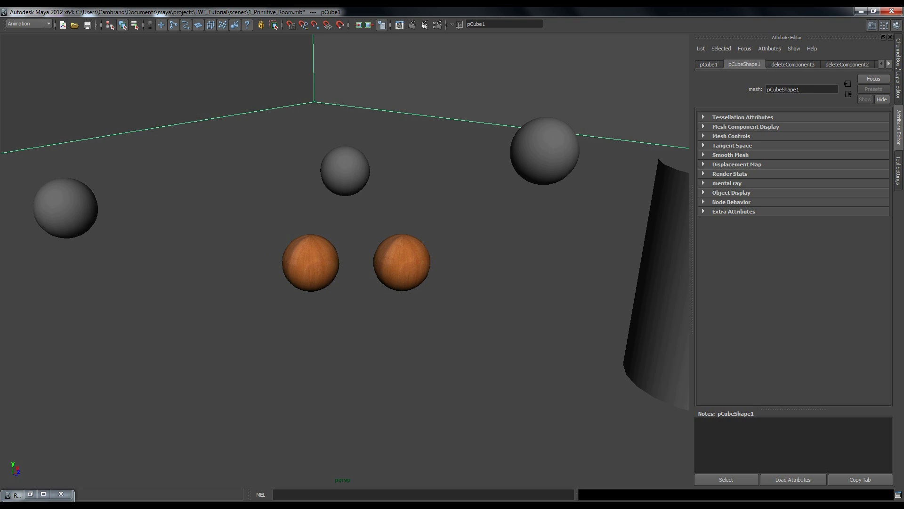
click(311, 262)
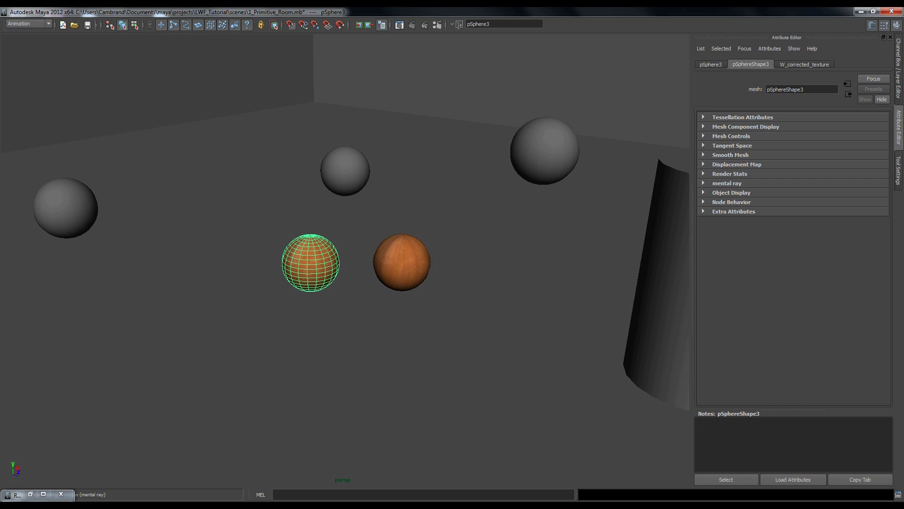
- Return to the RenderCam view and enable color management in the Render Settings, keeping sRGB as default input and Linear sRGB as default output profile
key(space)
key(space)
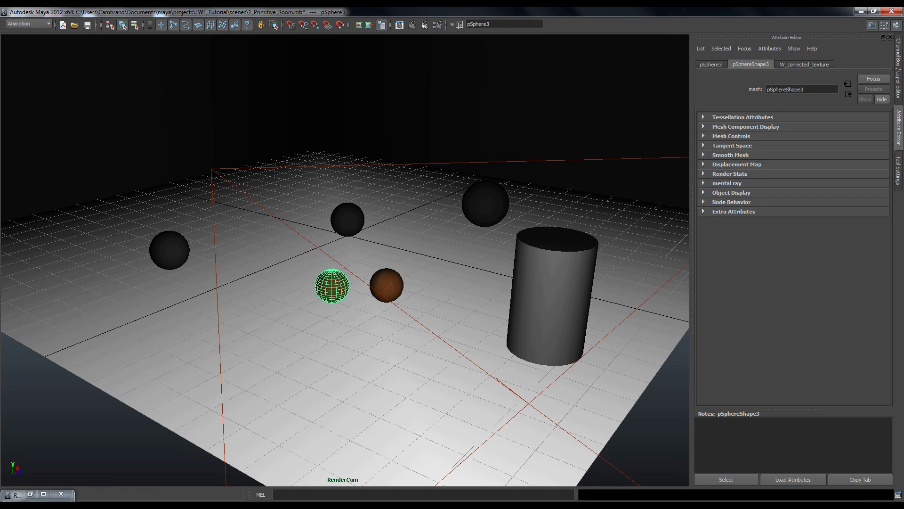
click(438, 24)
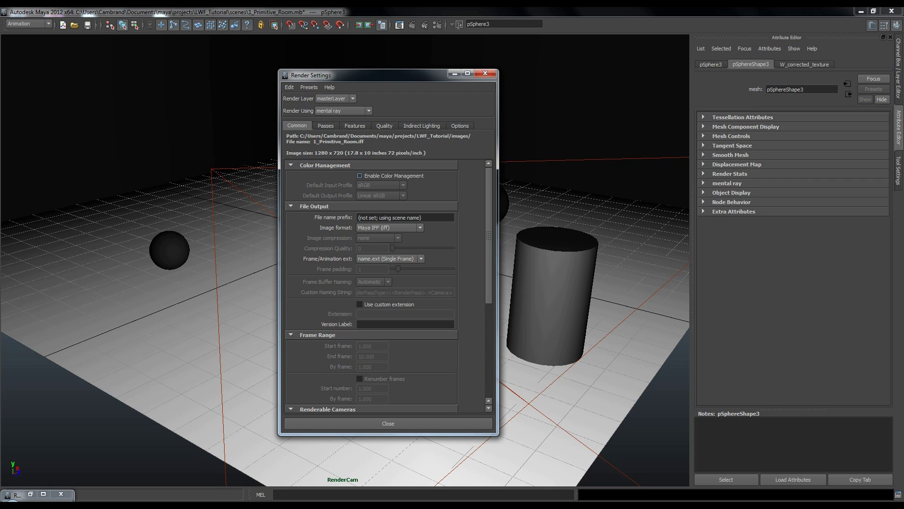
click(359, 175)
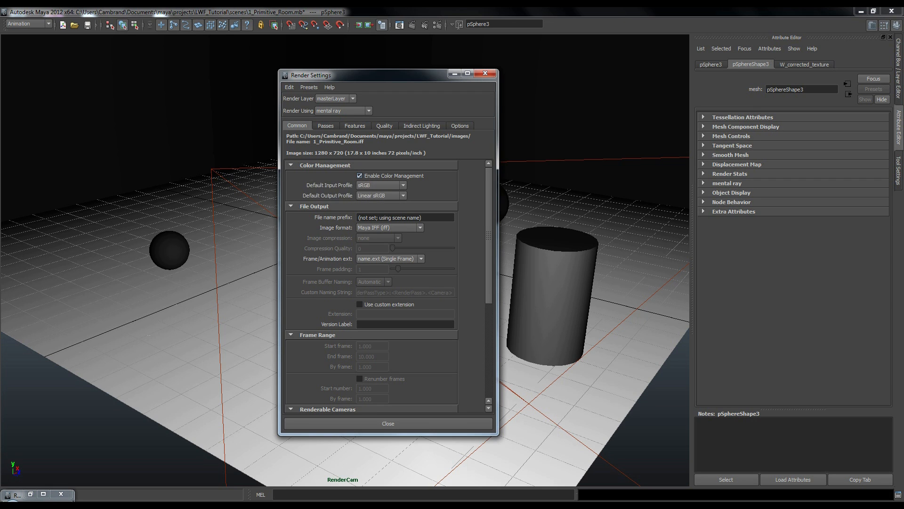
drag(377, 75, 541, 66)
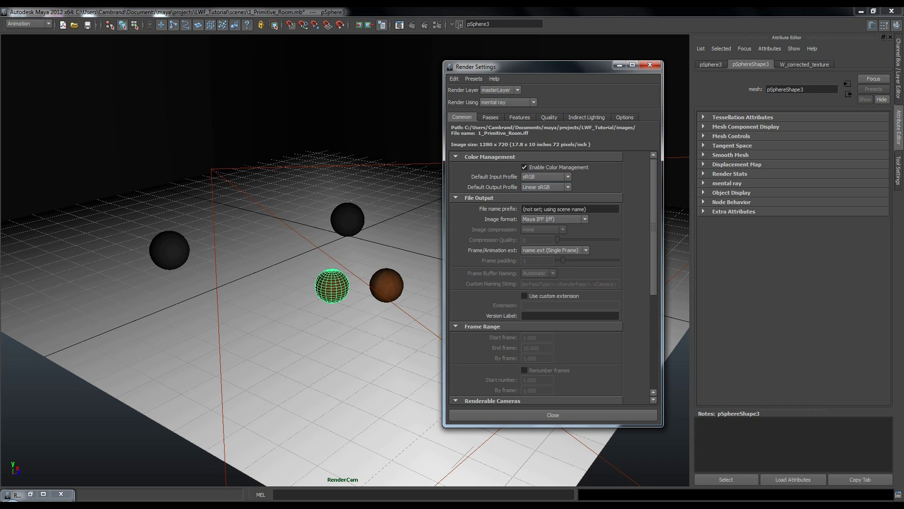
click(546, 177)
click(546, 177)
click(546, 187)
click(545, 187)
click(650, 65)
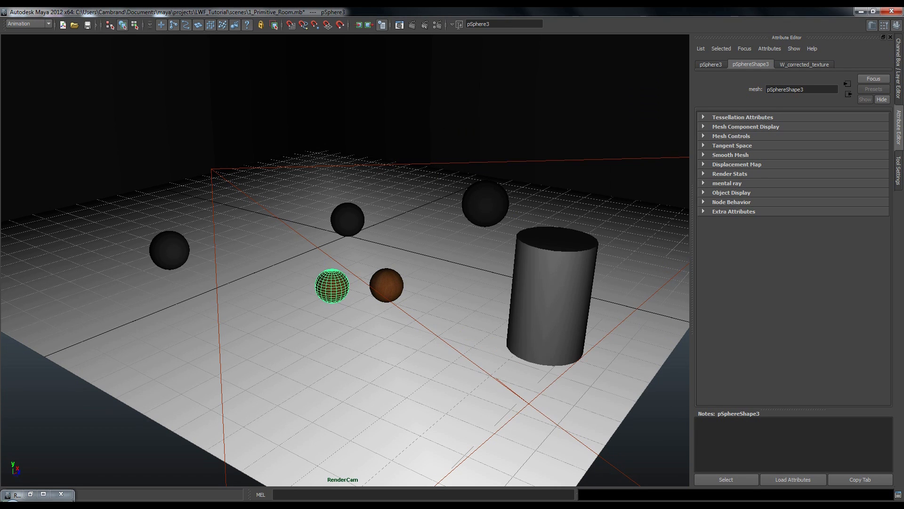
- Reopen the Render View, keep its current image, and render the scene from RenderCam with the textured spheres
click(400, 25)
click(132, 56)
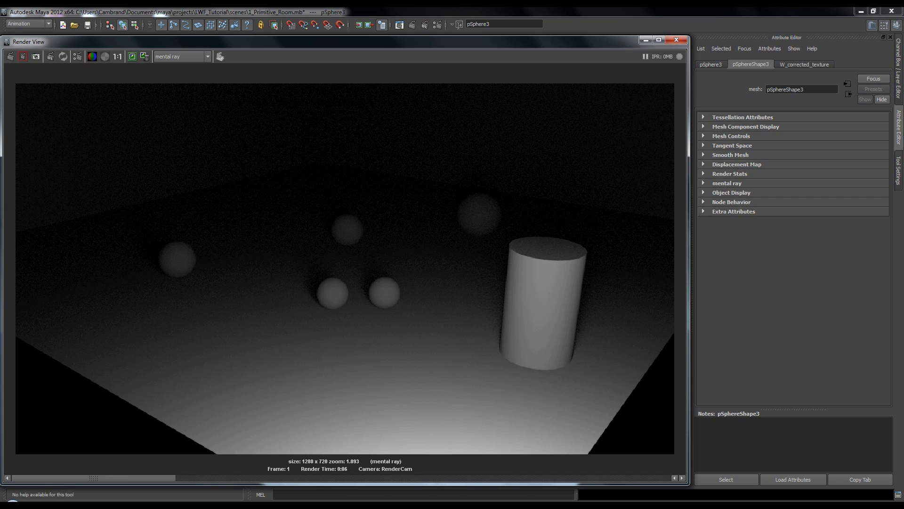
right_click(11, 57)
click(33, 73)
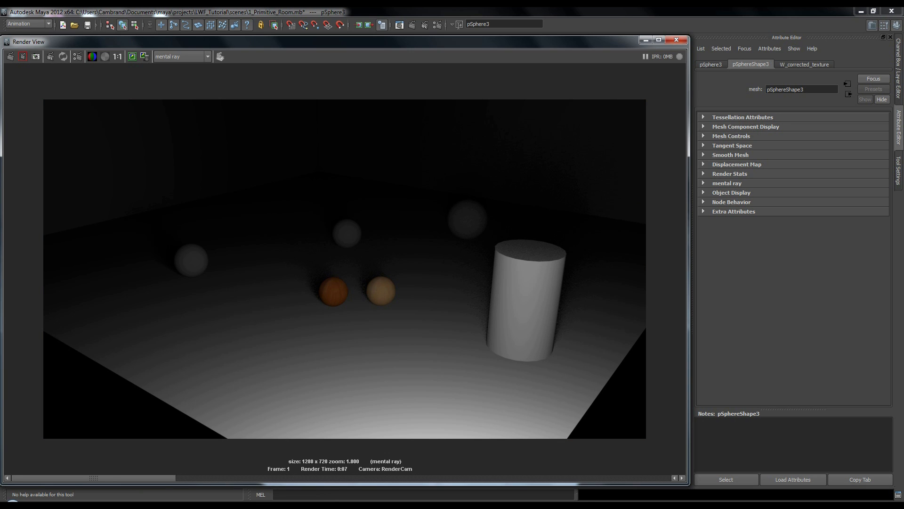
- Recheck the color management profiles in the Render Settings and examine the two wood-textured spheres in the render up close
click(77, 57)
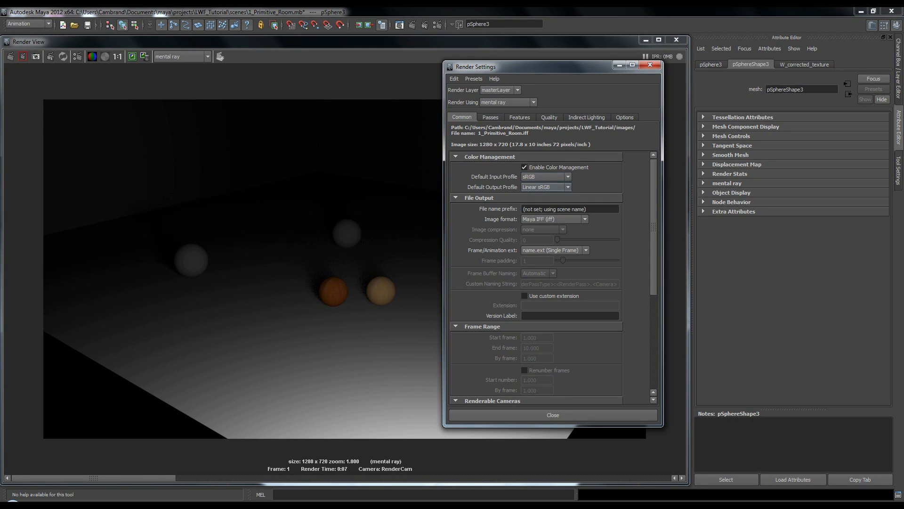
key(alt+F4)
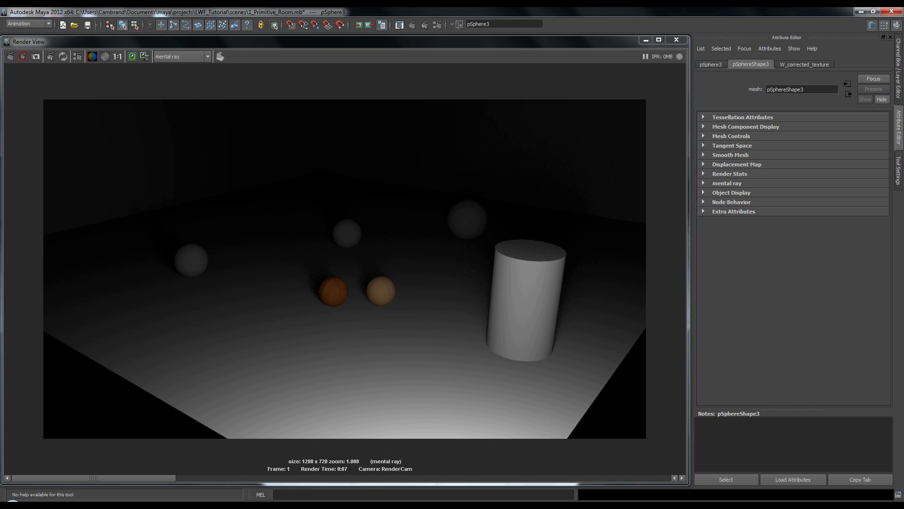
scroll(345, 268, up, 8)
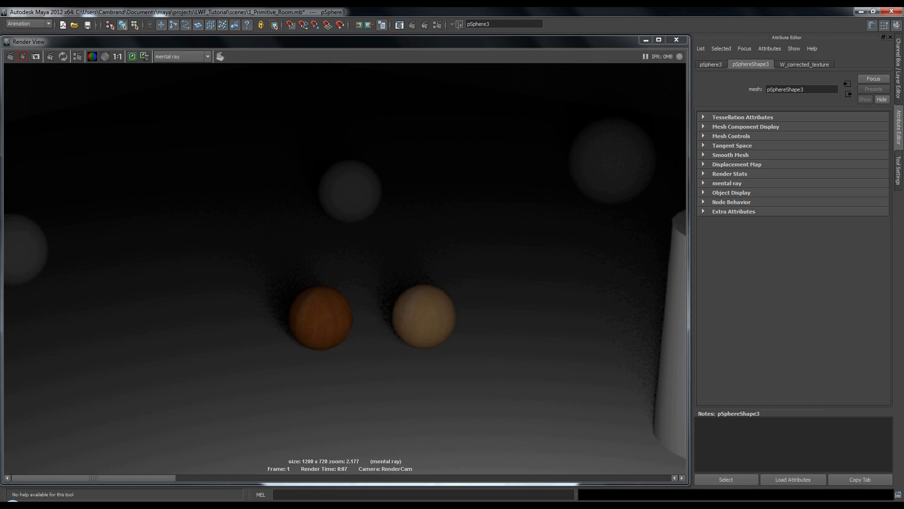
- Compare the two wood-textured spheres in the render and recheck the default input and output color profiles in the Render Settings
alt+middle_drag(345, 269, 334, 227)
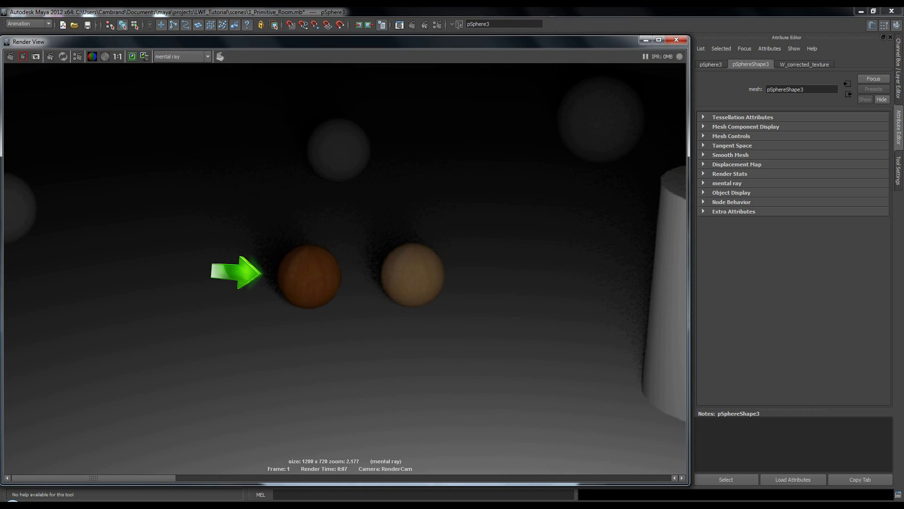
scroll(346, 268, down, 4)
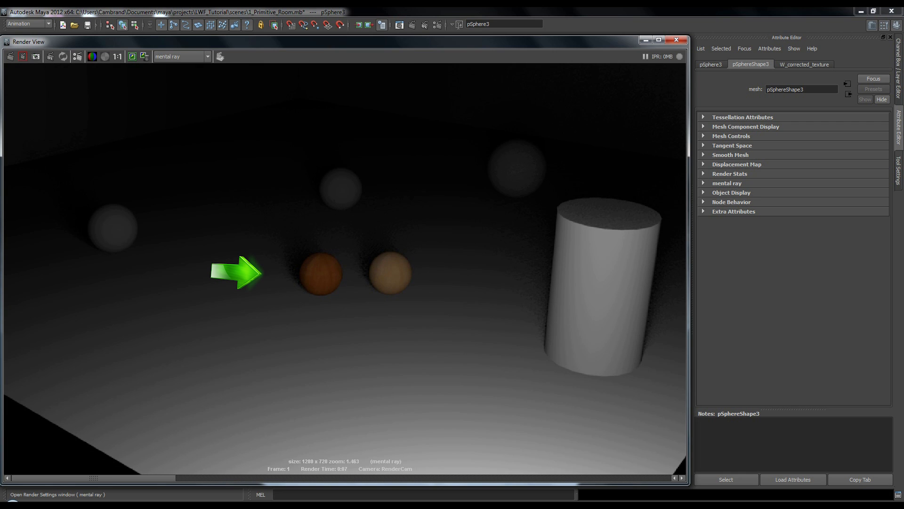
click(23, 56)
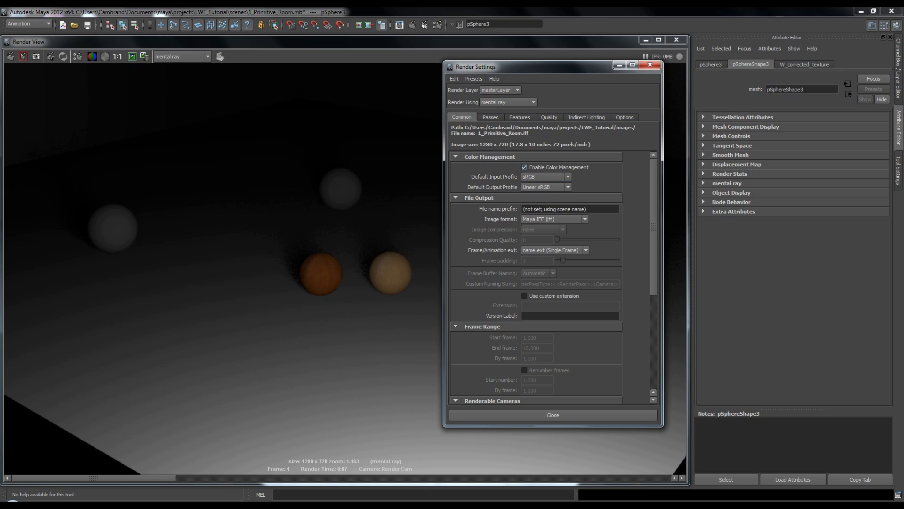
click(650, 65)
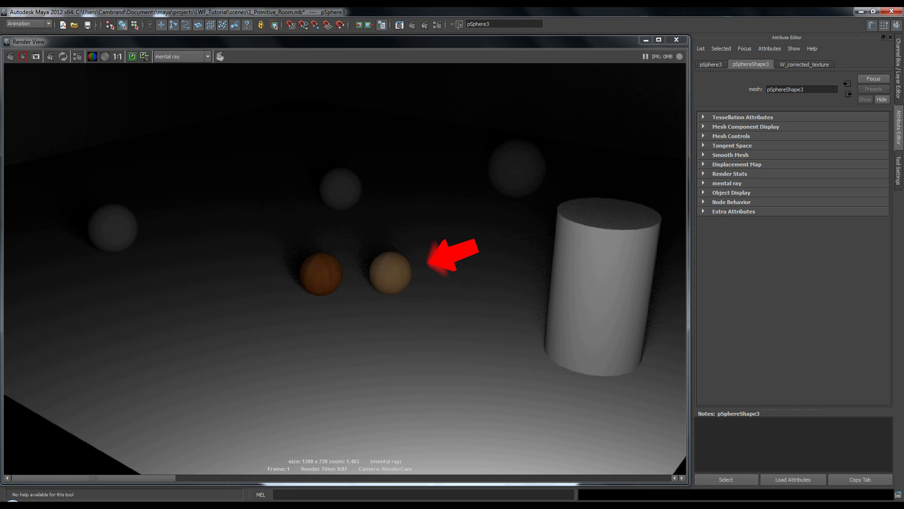
click(22, 56)
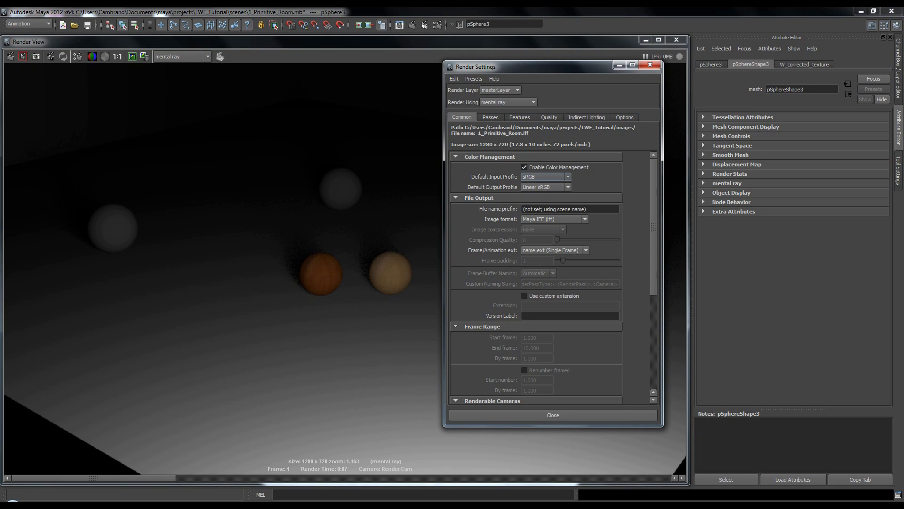
click(650, 65)
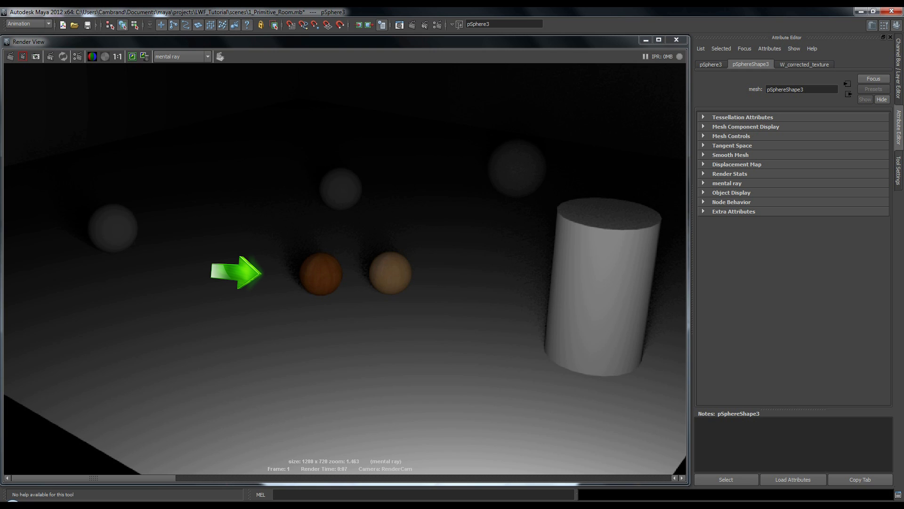
click(77, 56)
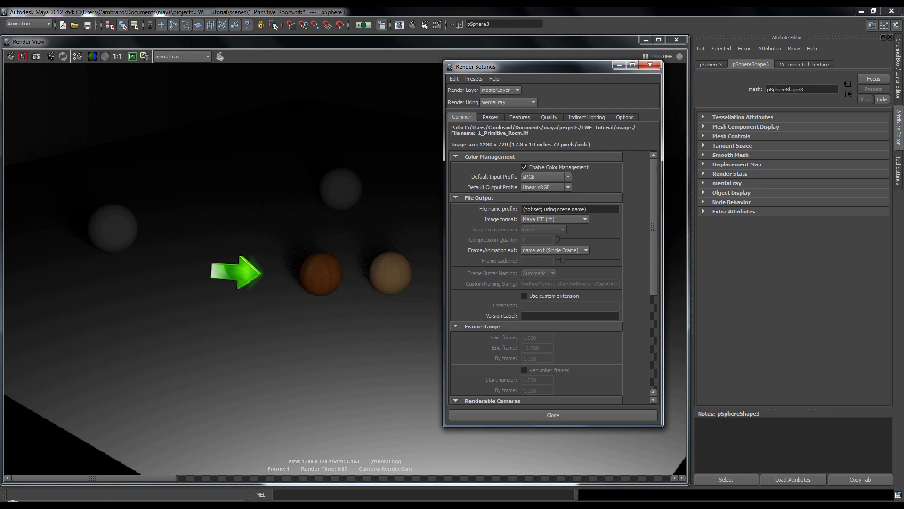
click(650, 64)
- Inspect the color profile of the file texture in the selected sphere's W_corrected_texture material and check it against the Render Settings' default input profile
click(646, 40)
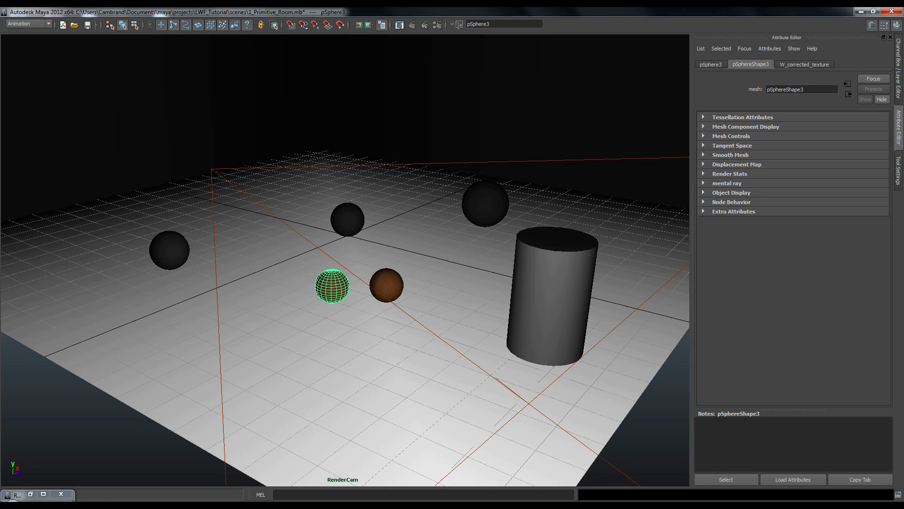
right_drag(331, 283, 330, 406)
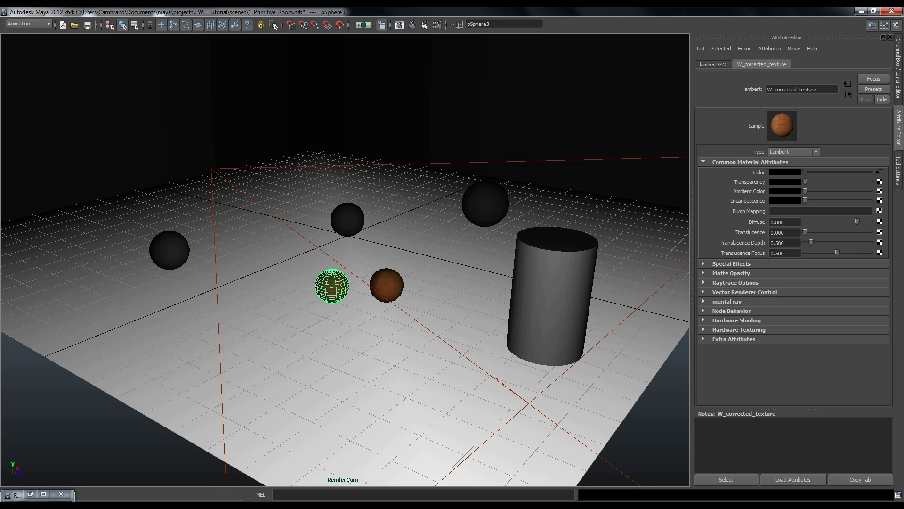
click(878, 172)
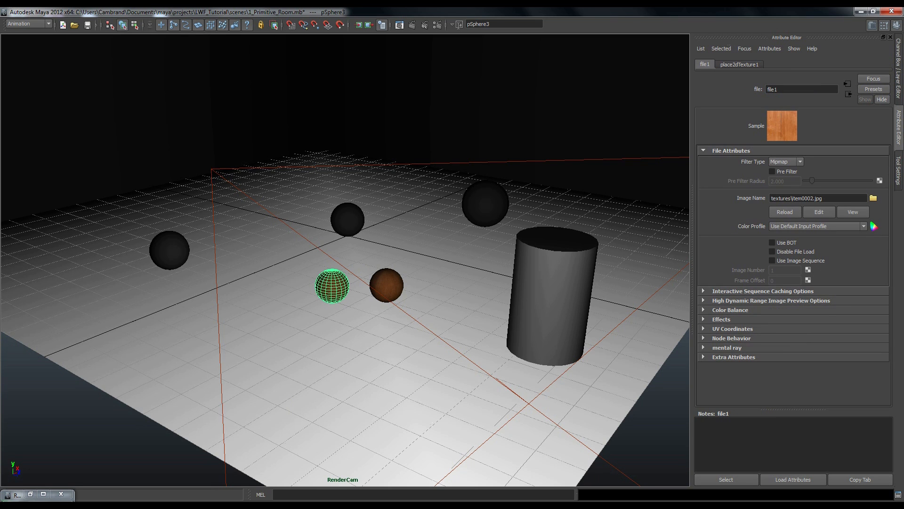
click(864, 227)
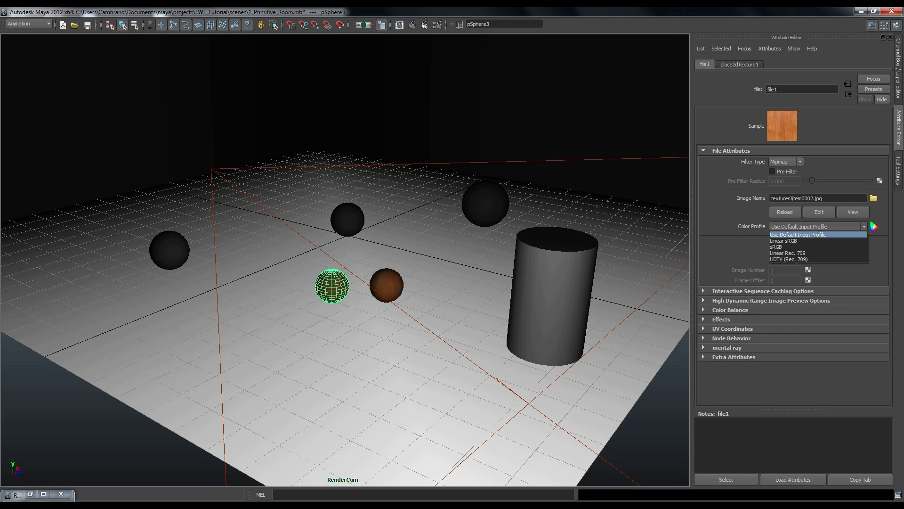
key(Escape)
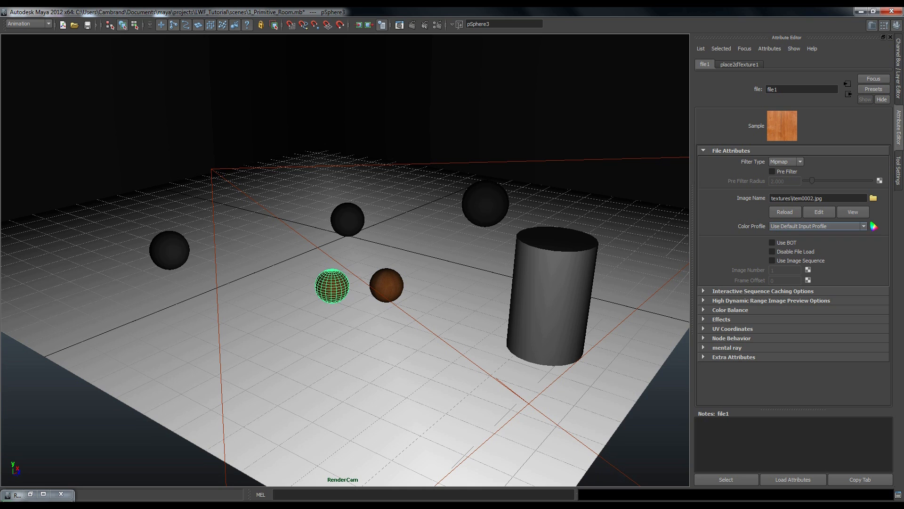
click(437, 24)
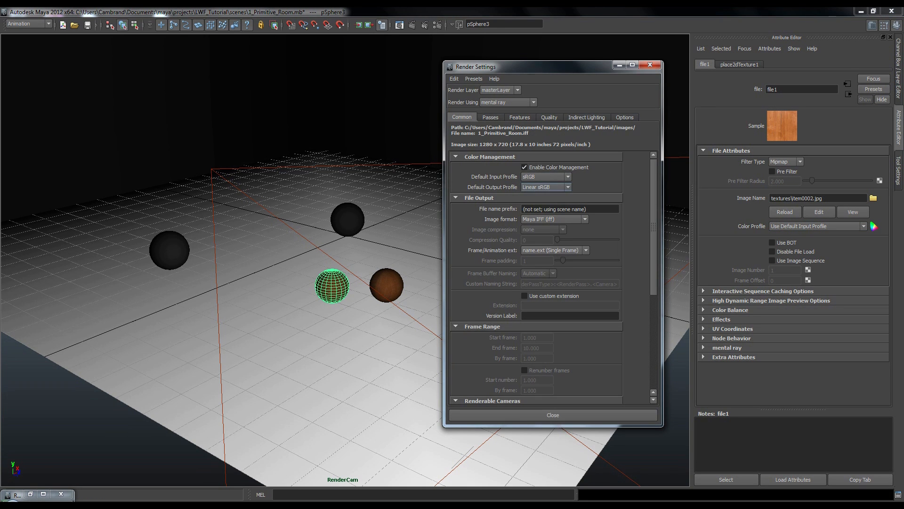
click(649, 65)
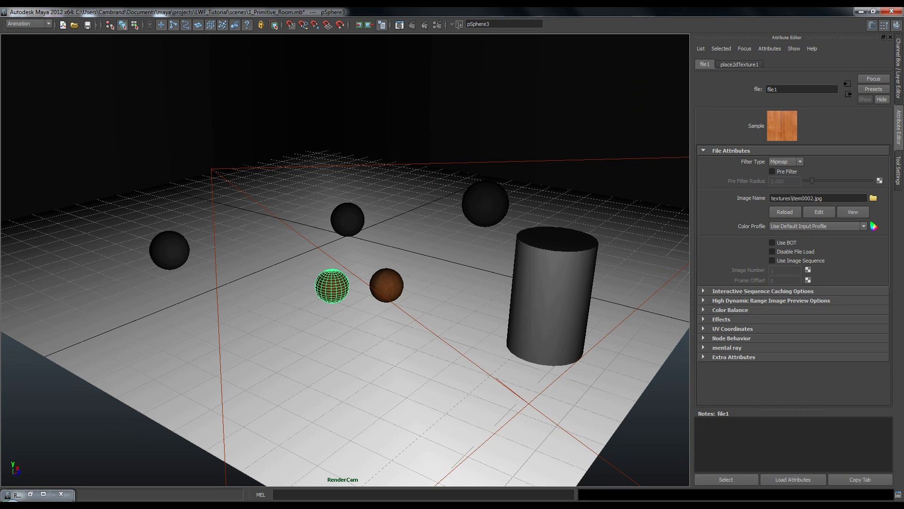
- Inspect the color profile of the file texture in the W_linear material on the neighbouring wood sphere
click(386, 284)
right_drag(387, 284, 382, 399)
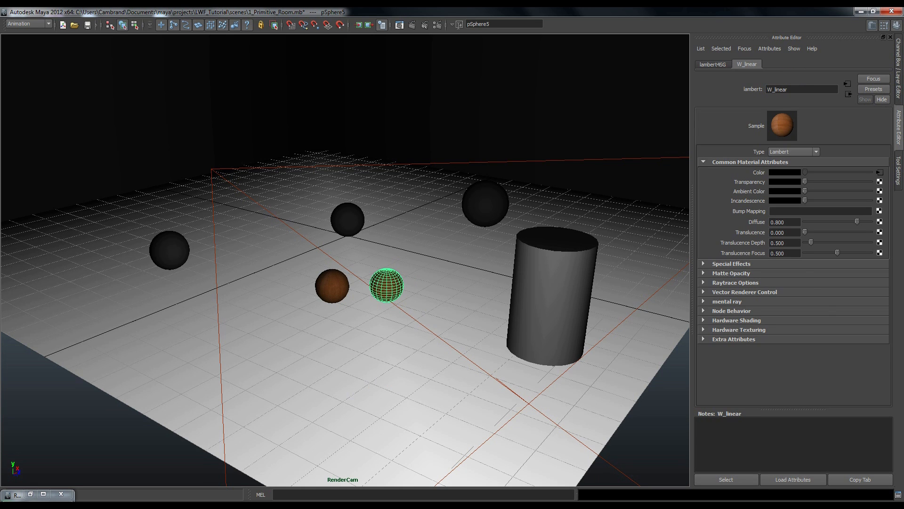
click(879, 171)
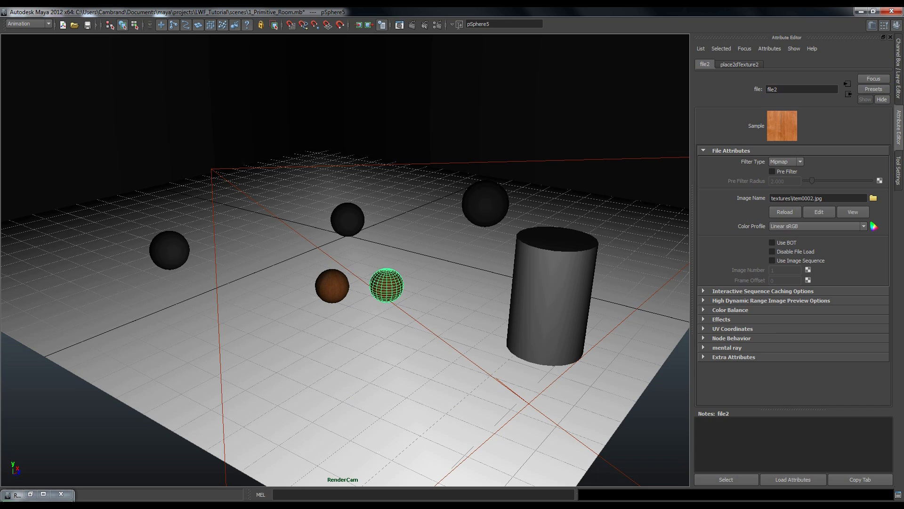
click(817, 226)
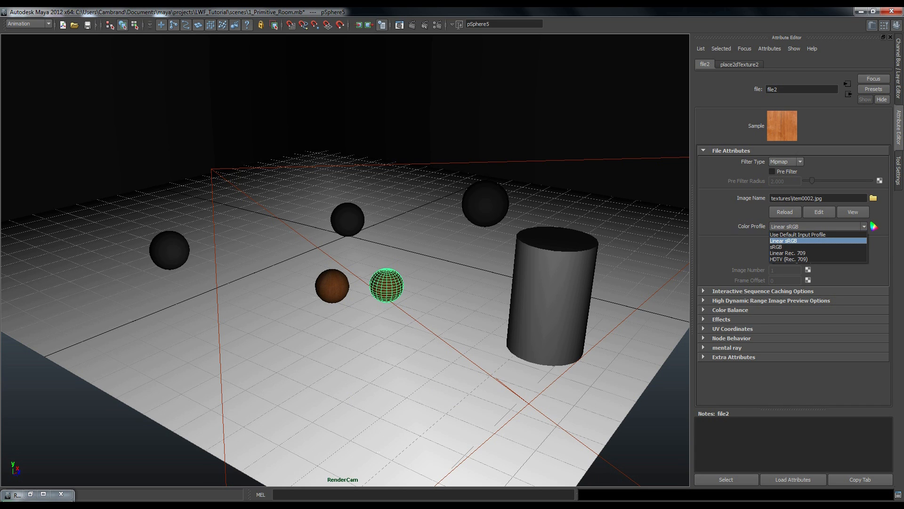
key(Escape)
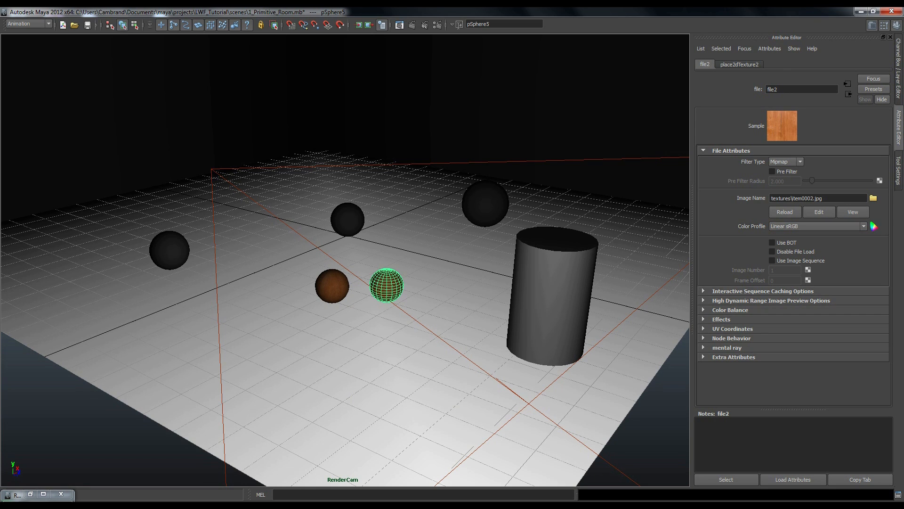
- Disable color management in the Render Settings and render the scene again from RenderCam to compare the wood spheres
click(332, 286)
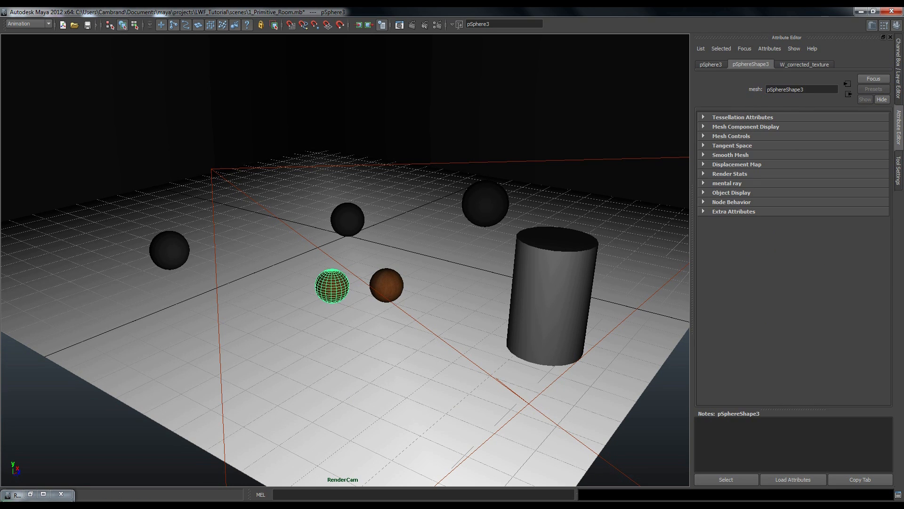
click(437, 24)
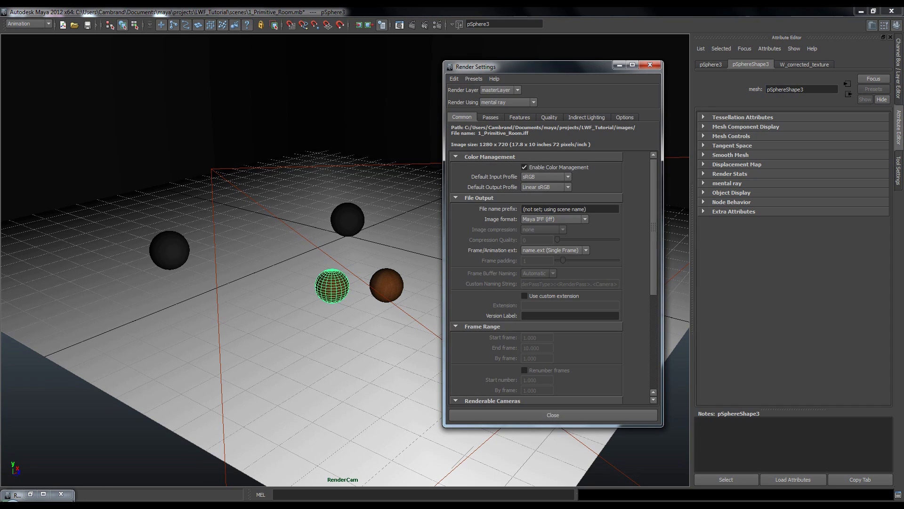
click(524, 167)
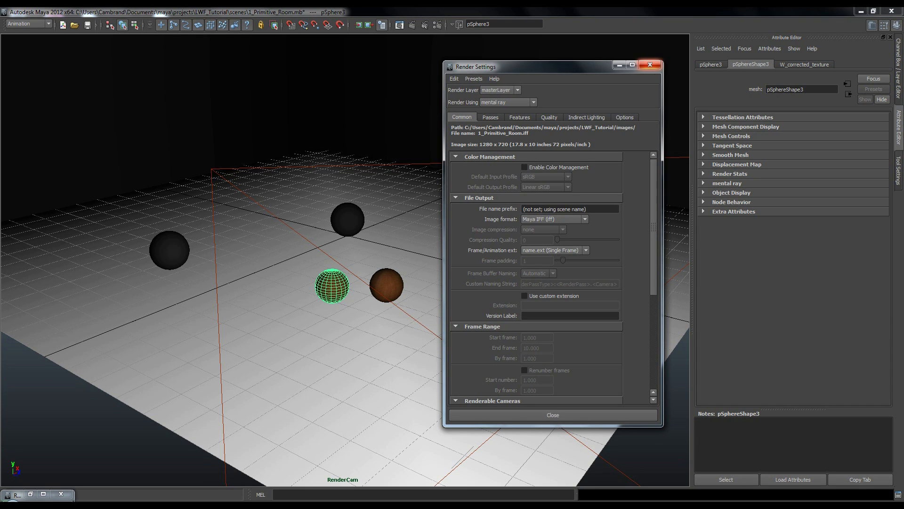
click(649, 64)
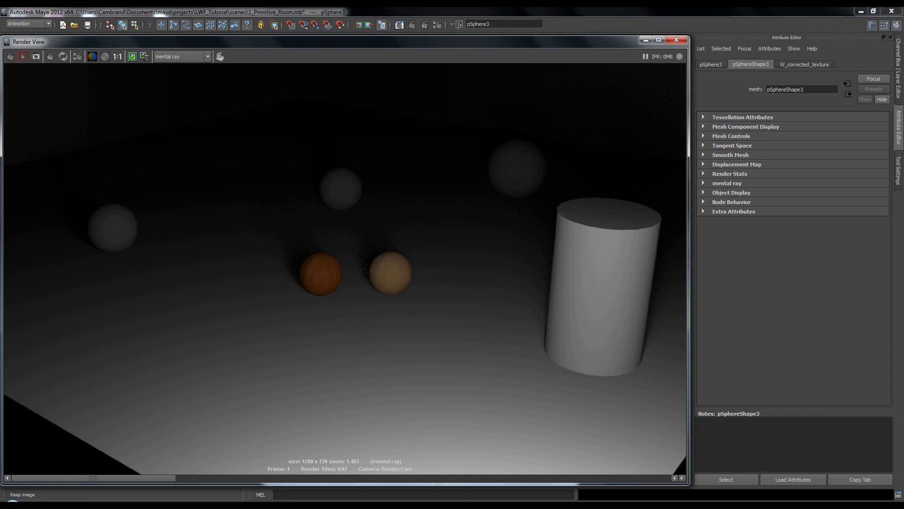
right_click(11, 56)
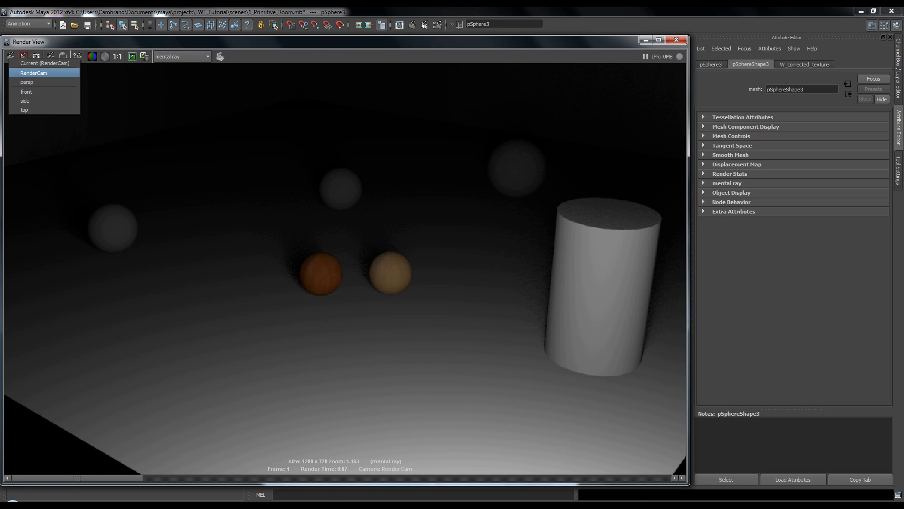
click(33, 76)
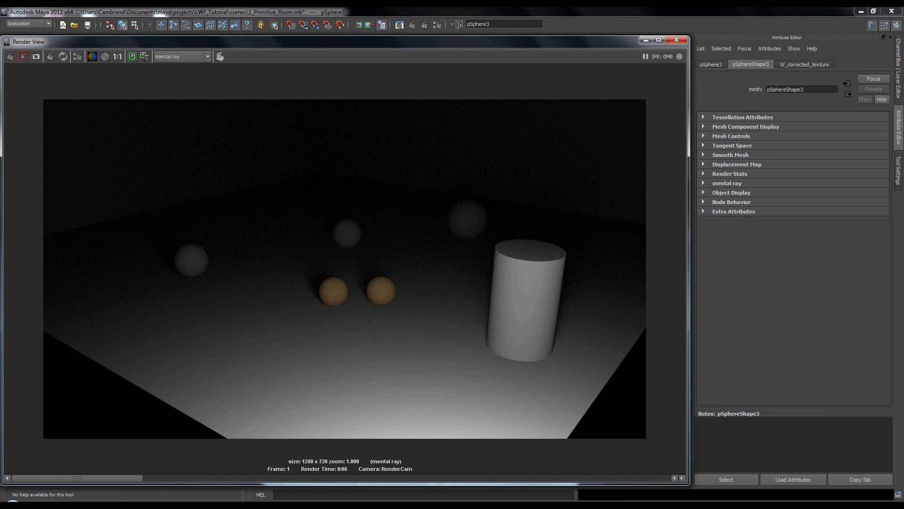
scroll(345, 269, up, 3)
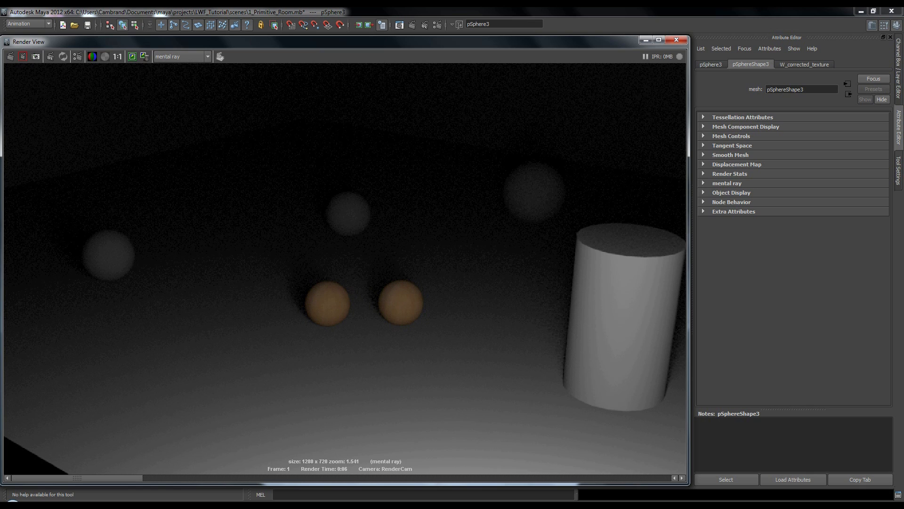
scroll(345, 269, down, 2)
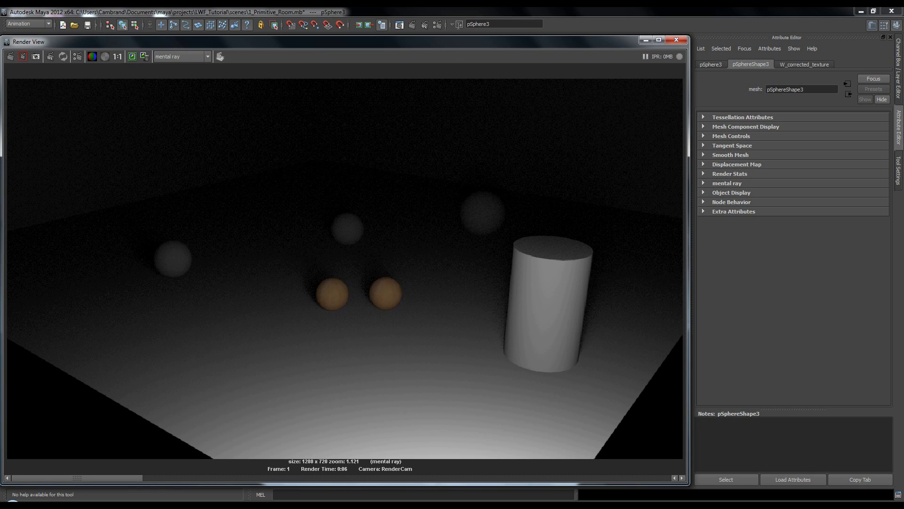
scroll(345, 269, up, 1)
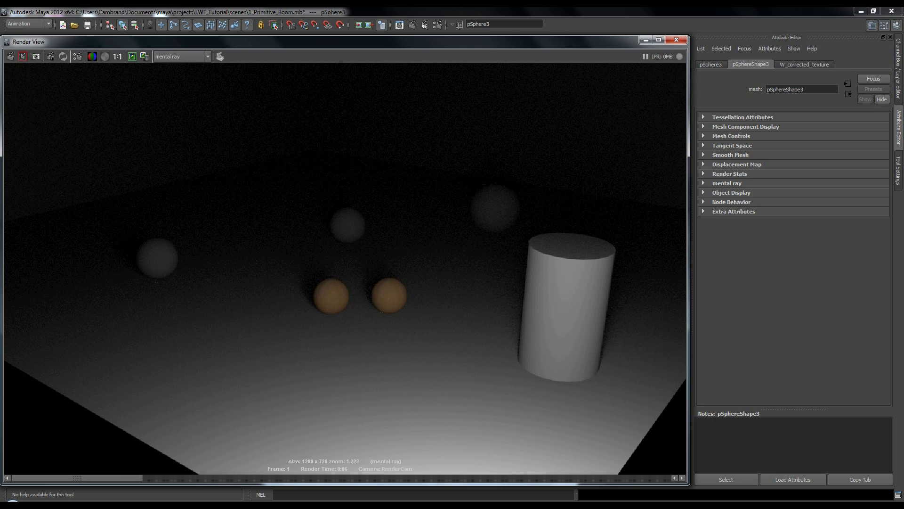
- Open the Render View's color management settings and examine the earlier color-managed render of the spheres
right_click(452, 228)
mouse_move(474, 279)
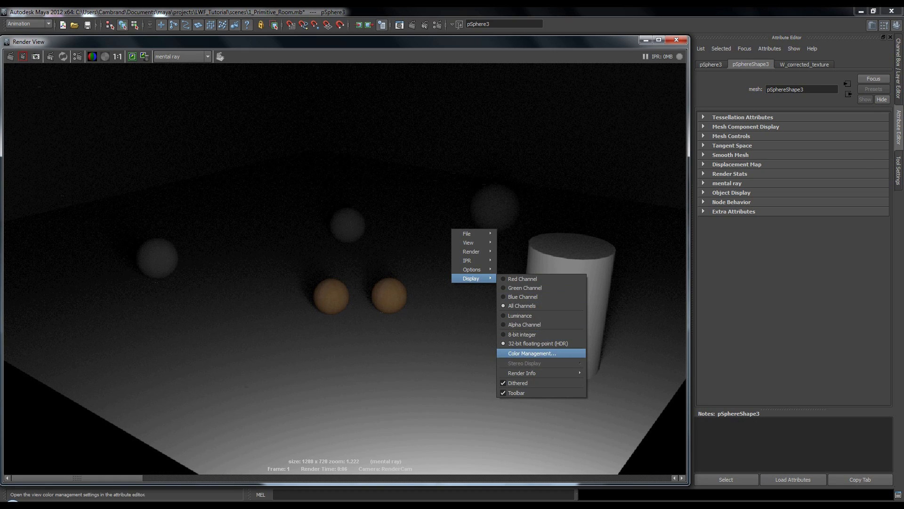
click(532, 352)
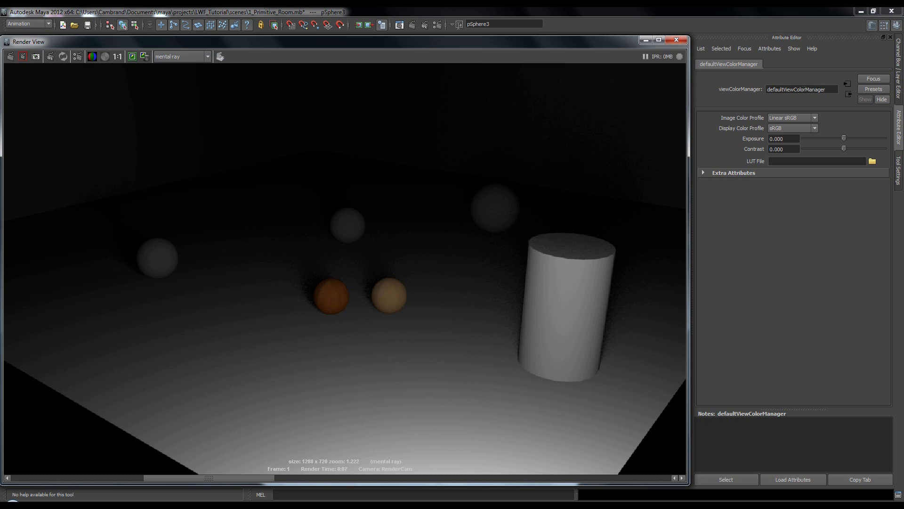
scroll(344, 268, down, 3)
scroll(345, 269, up, 2)
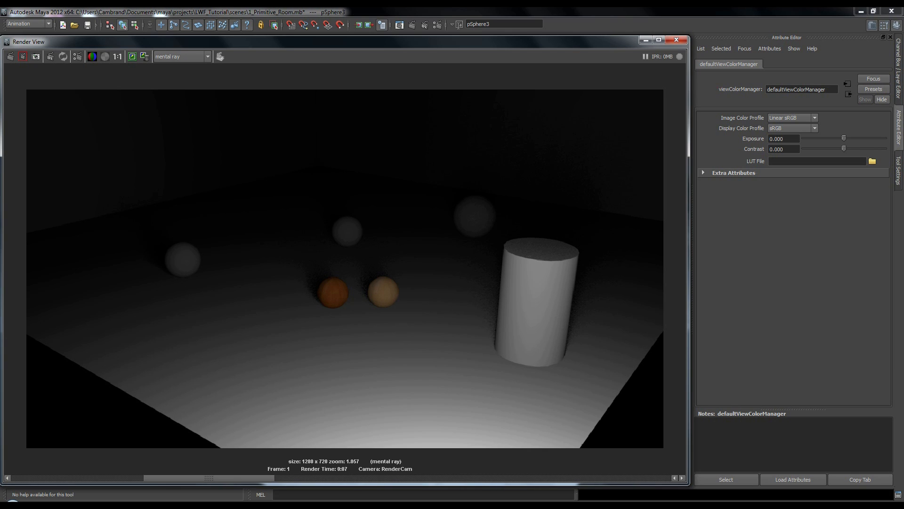
- Re-enable color management in the Render Settings, keeping sRGB as default input and Linear sRGB as default output profile
click(78, 57)
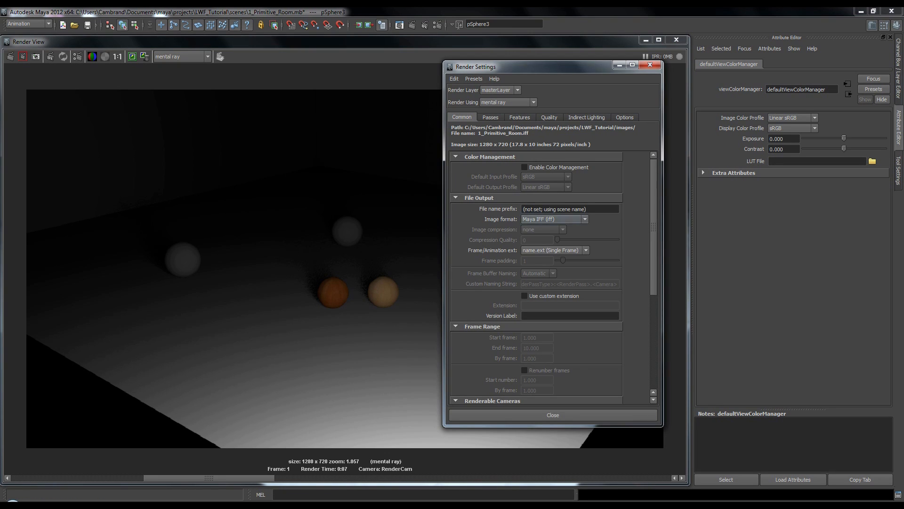
click(524, 167)
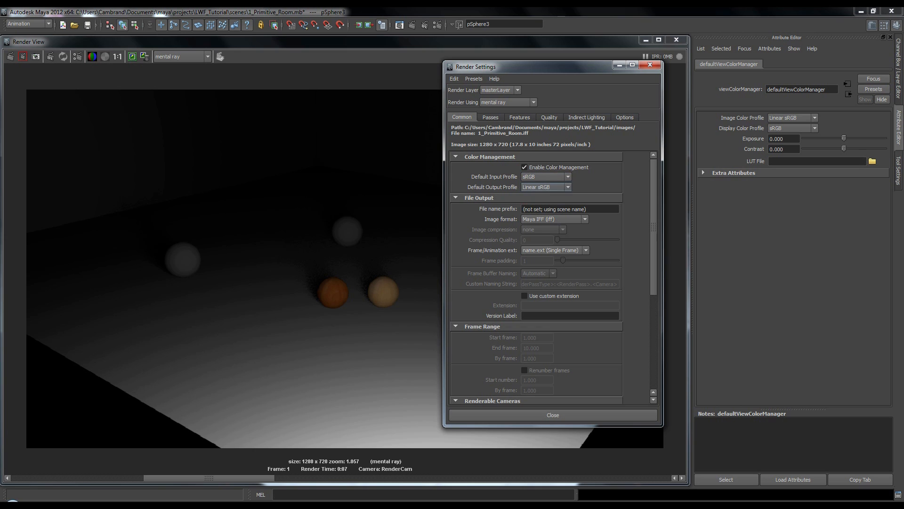
click(649, 64)
- Reopen the Render View's color management settings to review the image and display color profiles
right_click(465, 166)
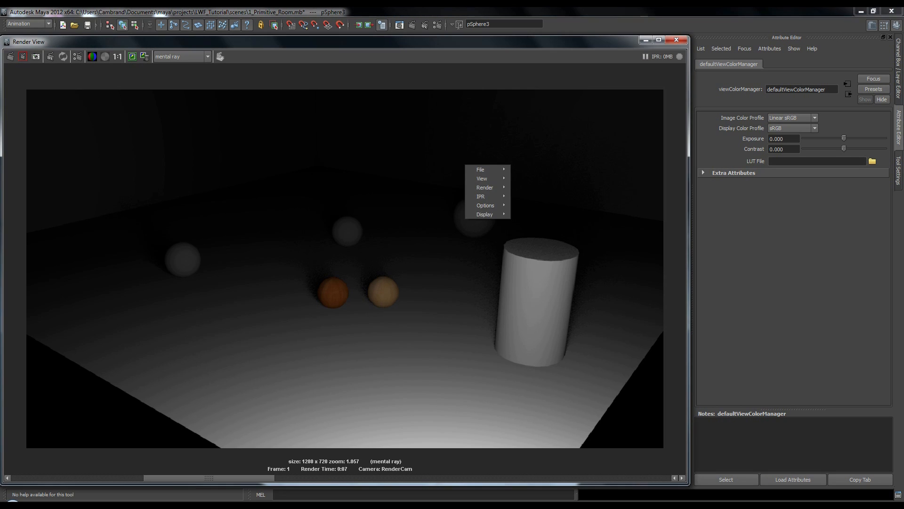
mouse_move(485, 214)
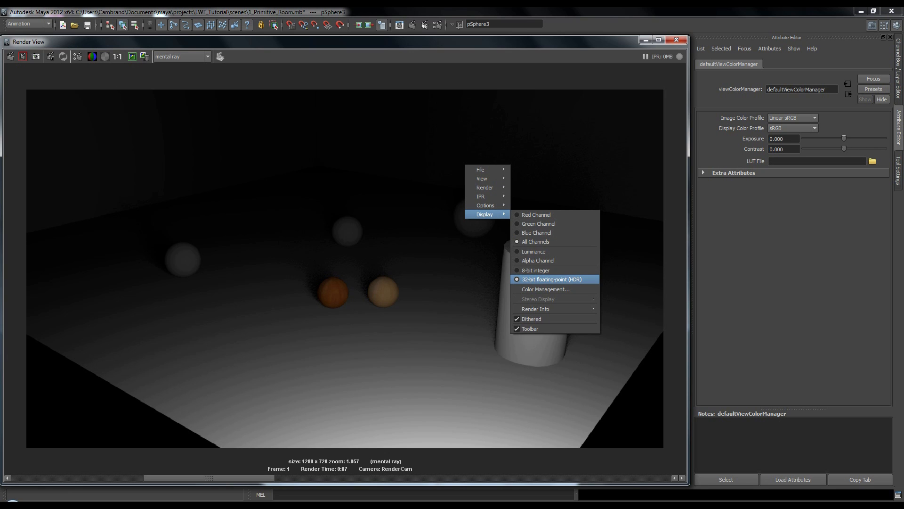
click(546, 289)
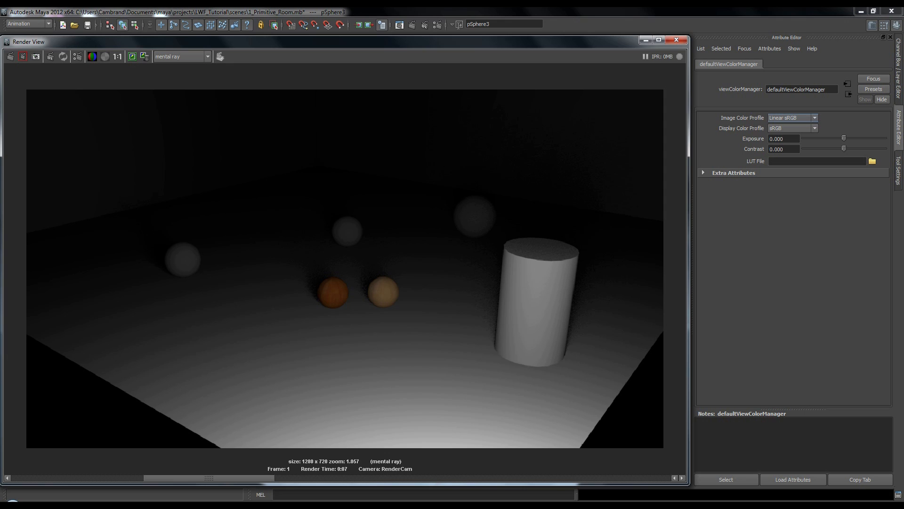
- Check the Render View's image color profile options, keep Linear sRGB, and bring up the stored render with the two matching wood spheres
click(792, 117)
click(793, 118)
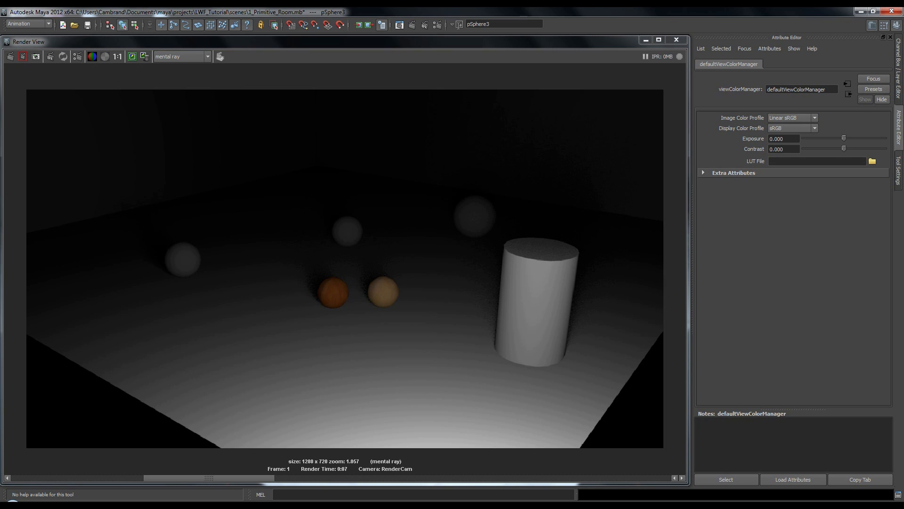
drag(209, 478, 77, 477)
alt+right_drag(344, 268, 366, 268)
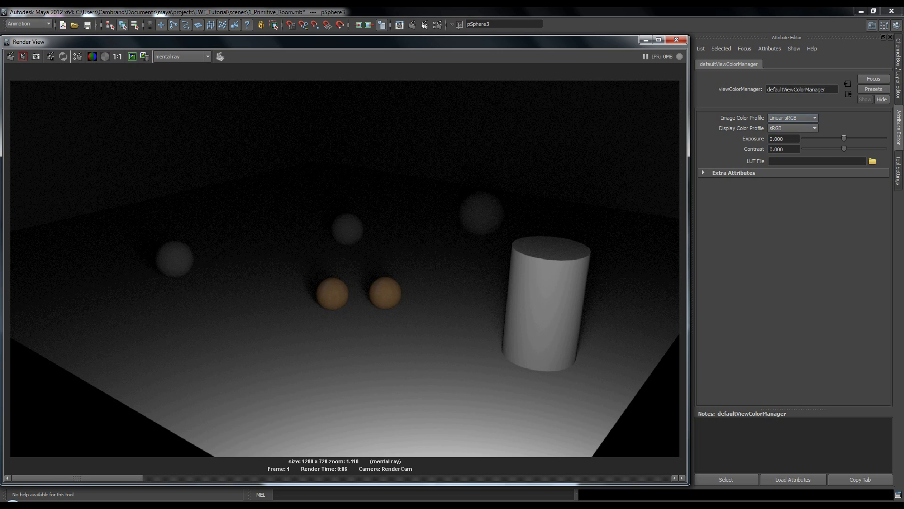
- Set the Render View's image color profile to sRGB and check it against the Render Settings' color management profiles
click(792, 117)
click(792, 131)
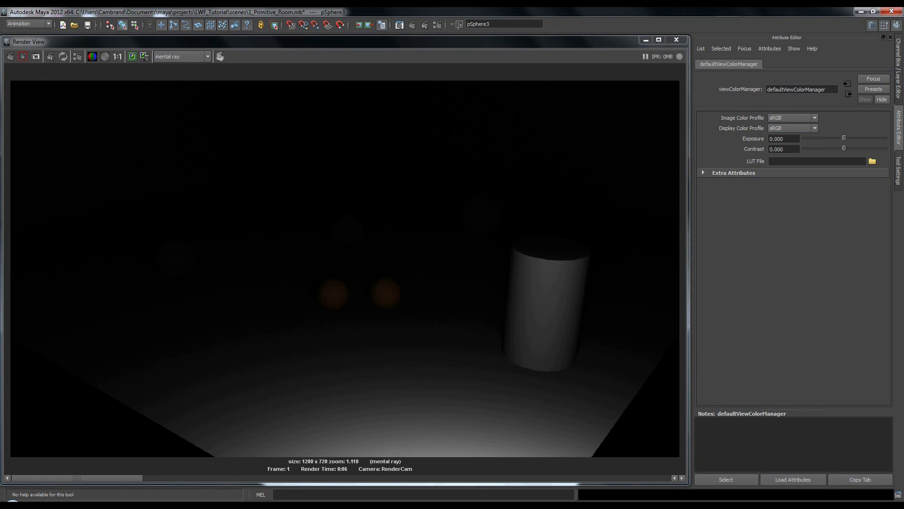
click(77, 57)
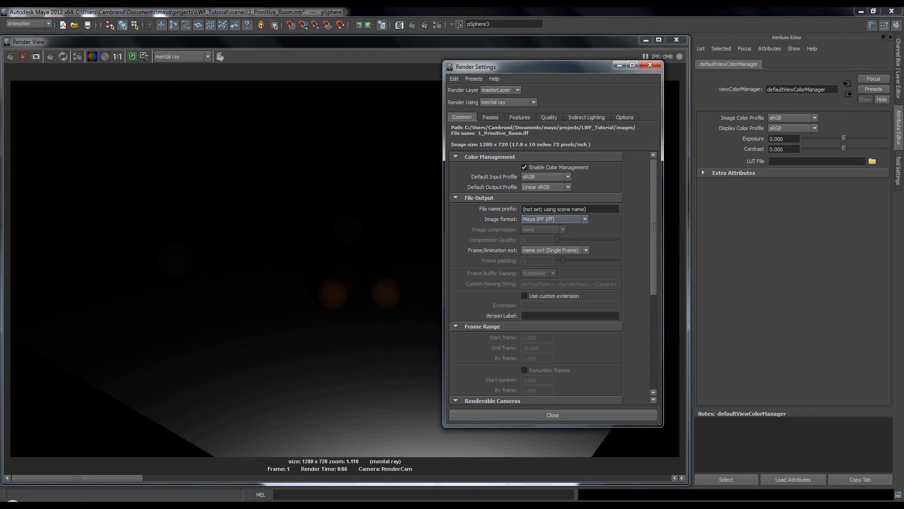
click(650, 65)
mouse_move(344, 268)
alt+right_down()
mouse_move(377, 269)
mouse_move(346, 268)
alt+right_up()
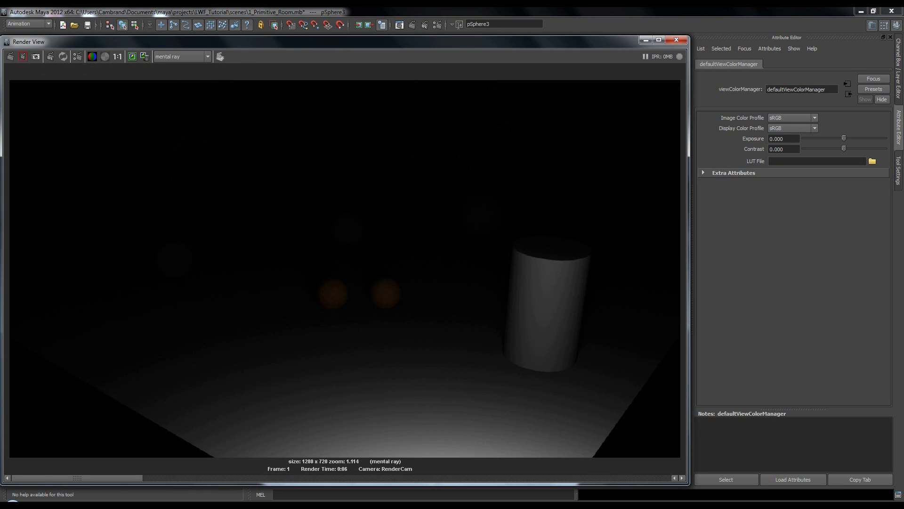
- Raise the Render View's exposure to 5 and inspect the wood spheres up close in the render
drag(844, 138, 850, 138)
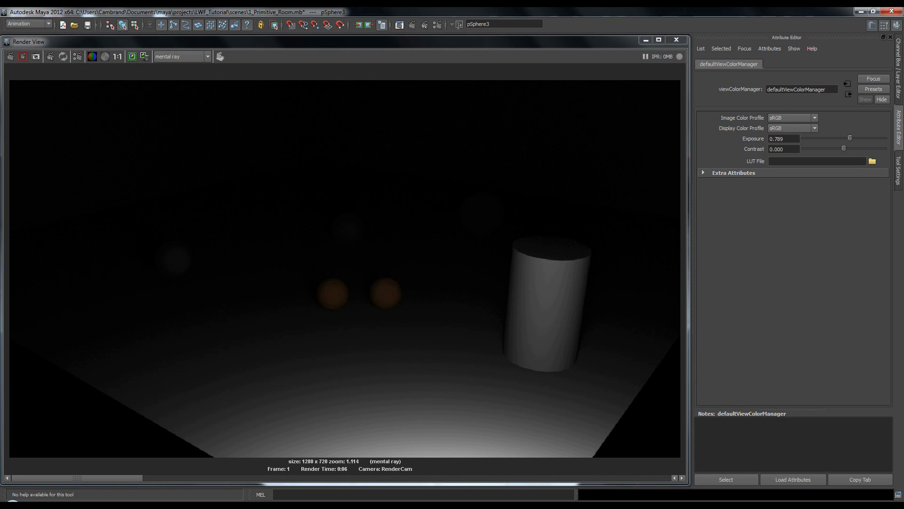
drag(850, 138, 884, 138)
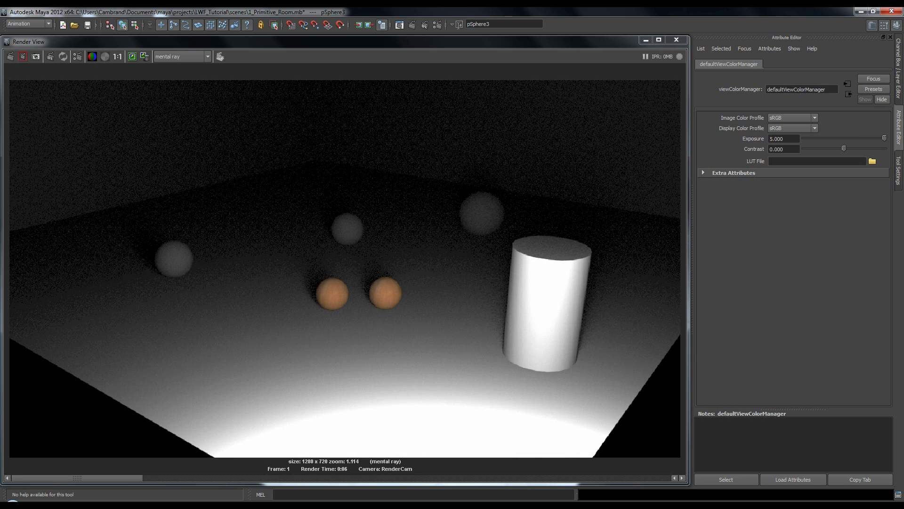
scroll(344, 268, up, 3)
alt+middle_drag(345, 268, 428, 315)
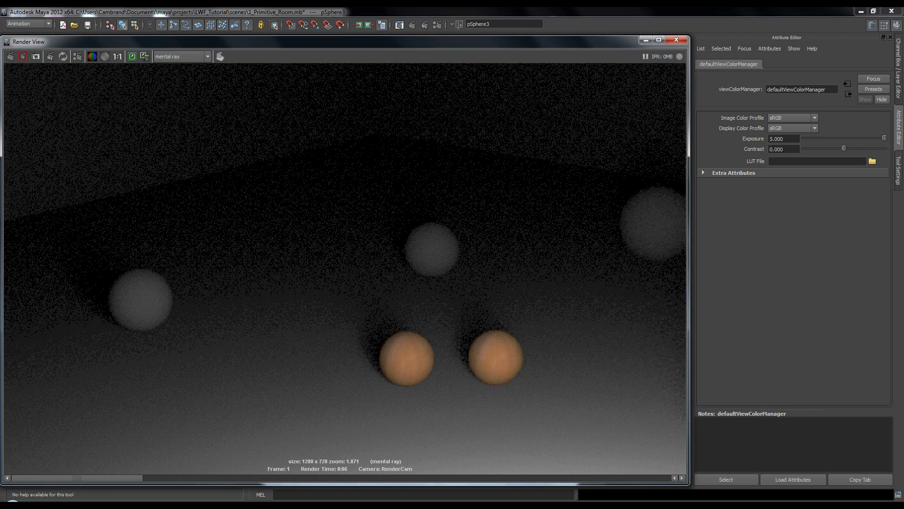
alt+right_drag(344, 269, 263, 269)
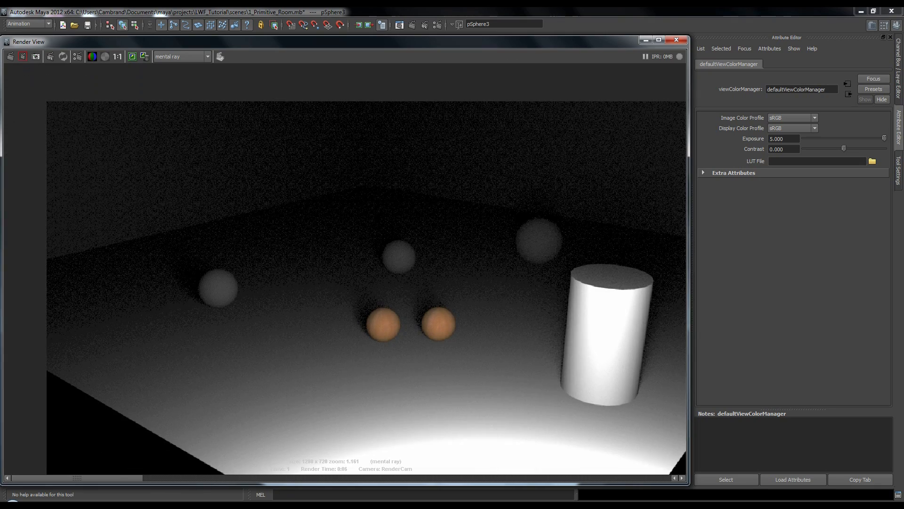
alt+middle_drag(344, 269, 308, 239)
alt+right_drag(308, 239, 316, 238)
- Reset the Render View's exposure to 0 and set its image color profile back to Linear sRGB
double_click(777, 138)
text(0)
key(Return)
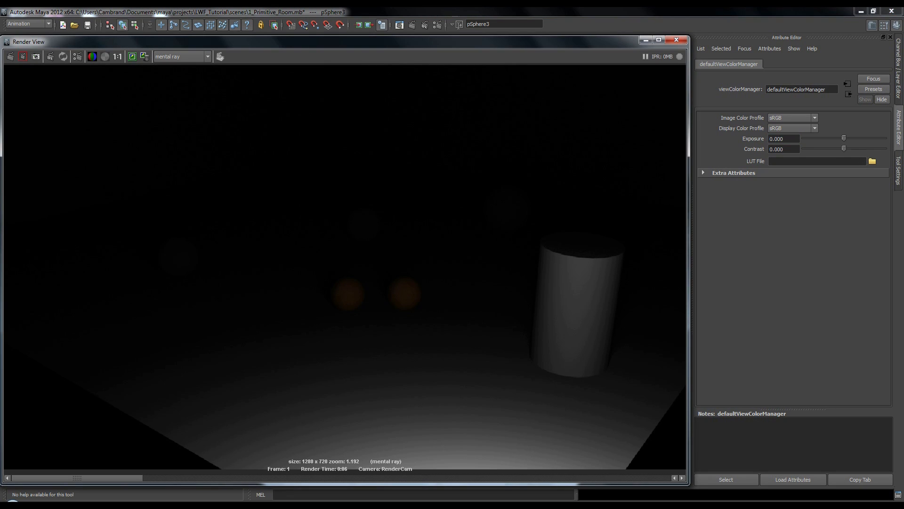
click(792, 118)
click(783, 125)
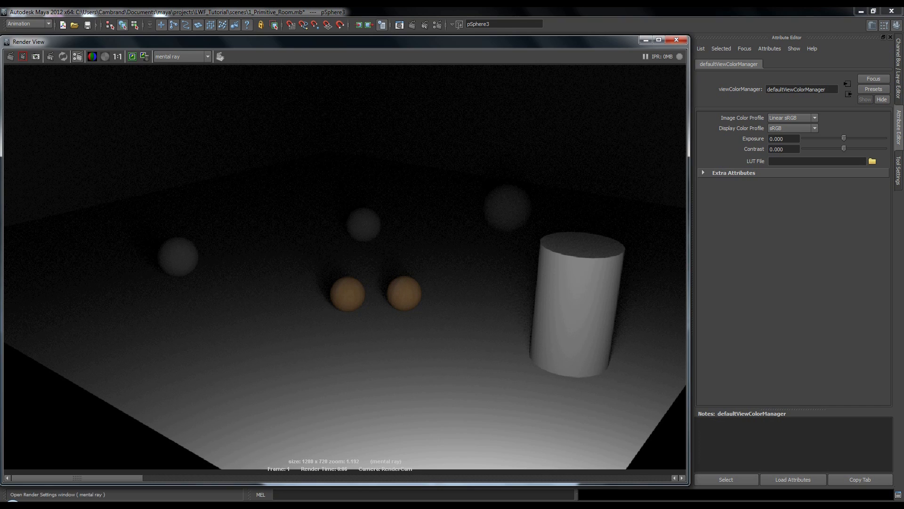
- Set the framebuffer data type to RGBA (Float) 4x32 Bit in the mental ray quality settings
click(77, 57)
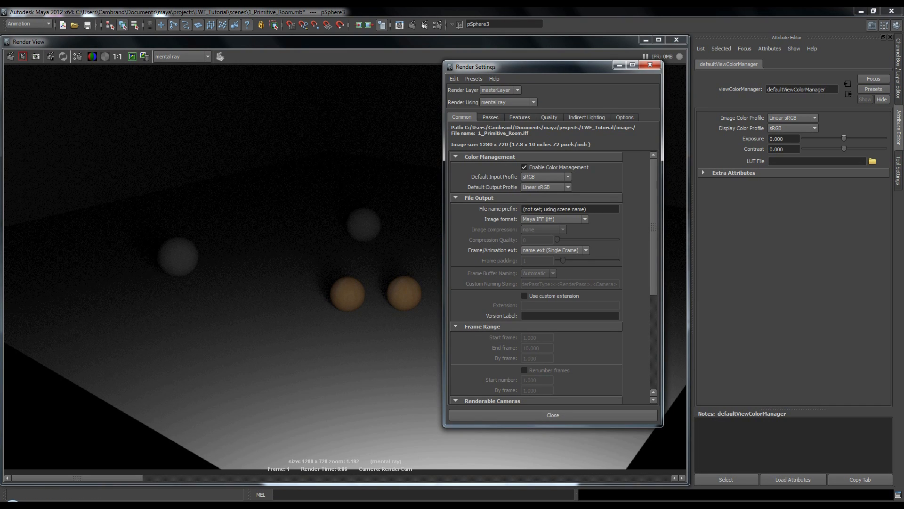
drag(554, 70, 568, 71)
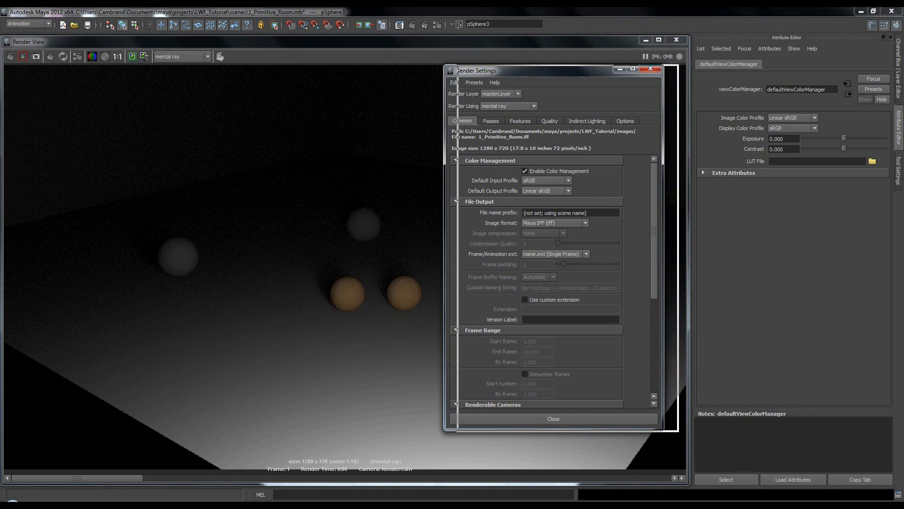
click(564, 121)
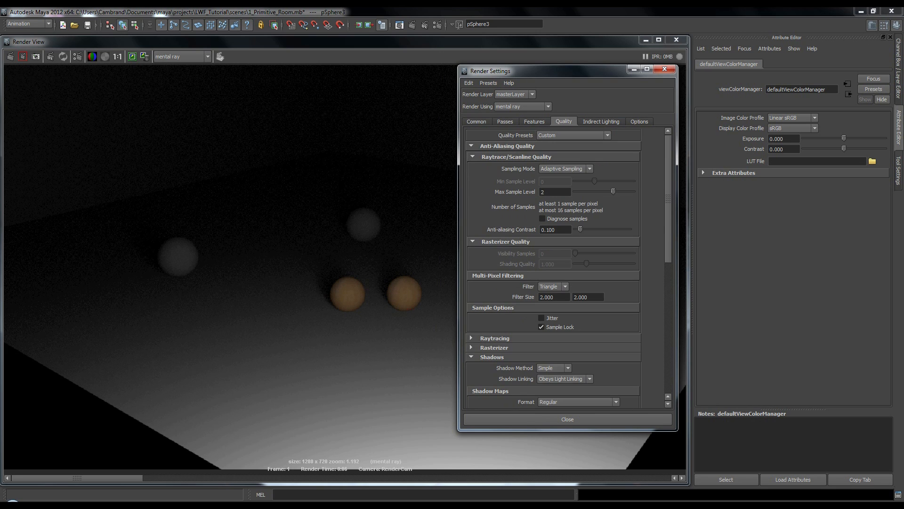
scroll(553, 267, down, 8)
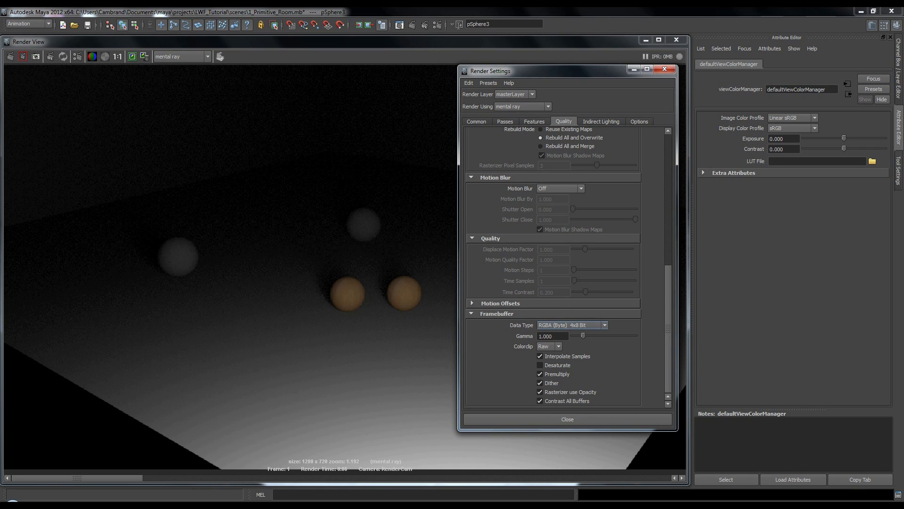
click(572, 324)
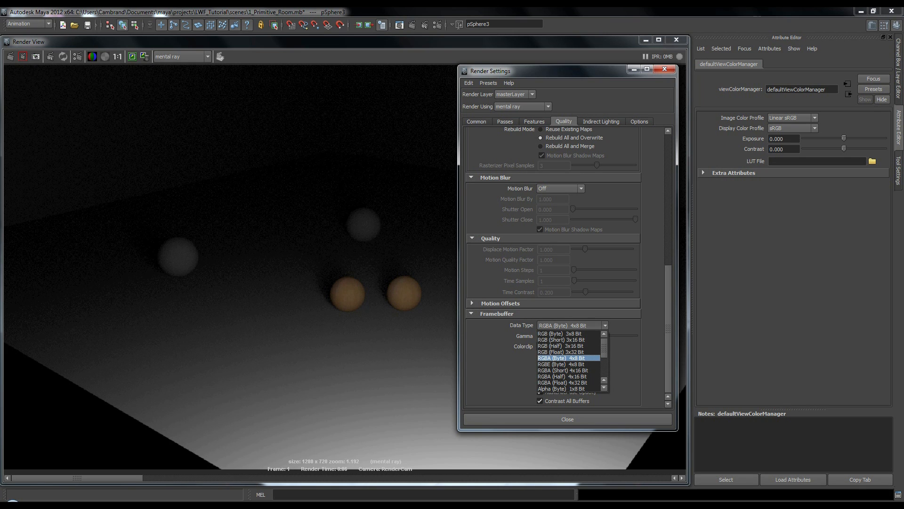
key(Escape)
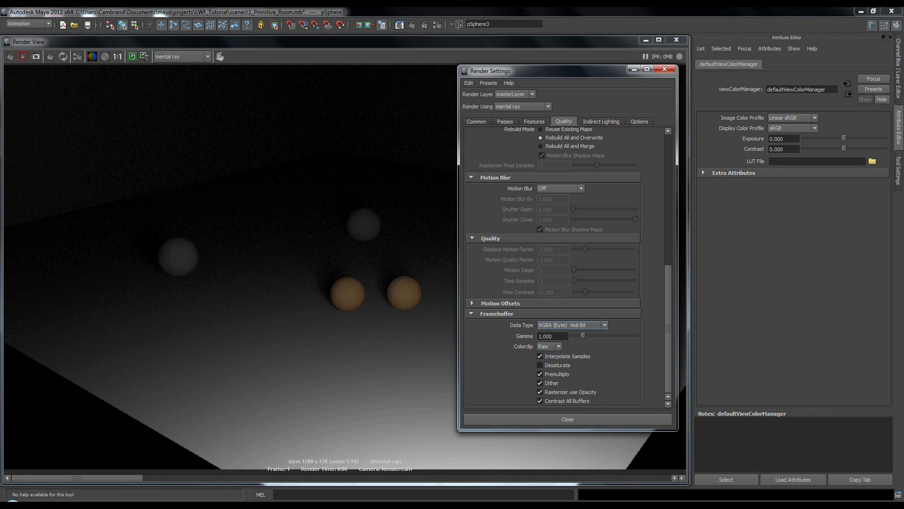
click(572, 325)
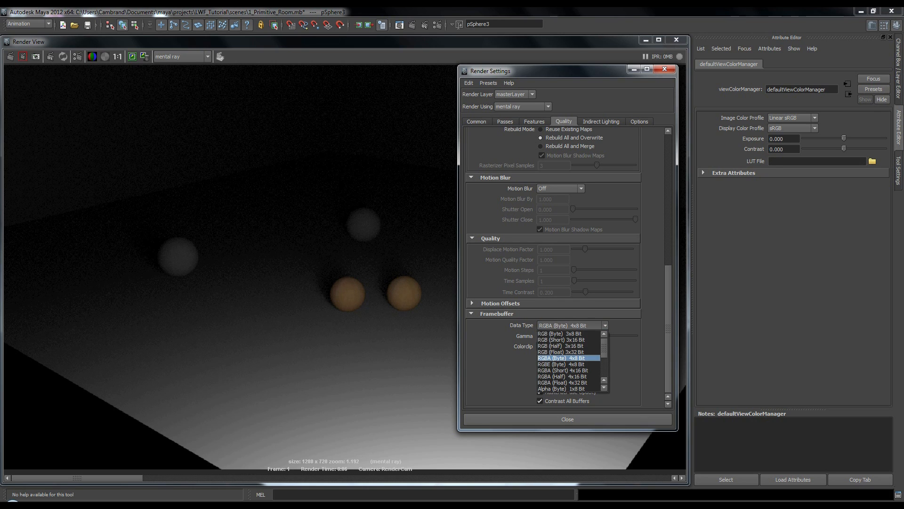
scroll(569, 361, down, 1)
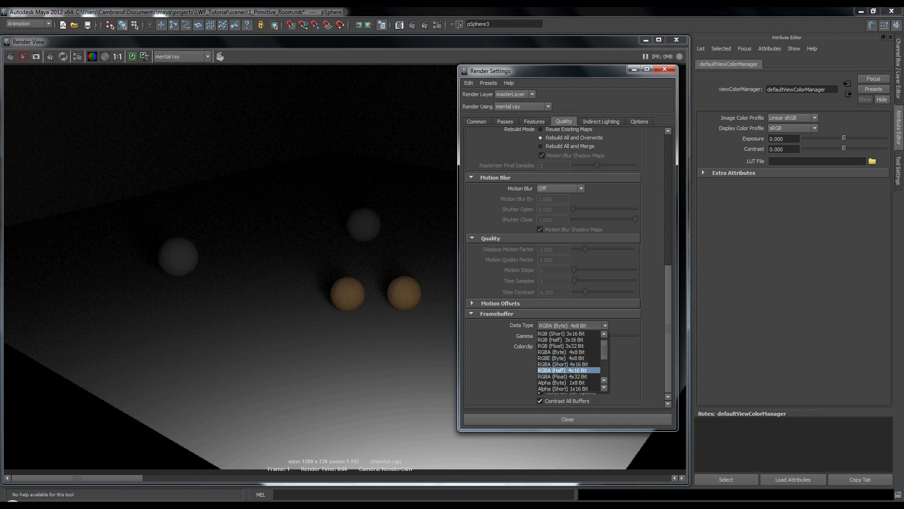
click(568, 325)
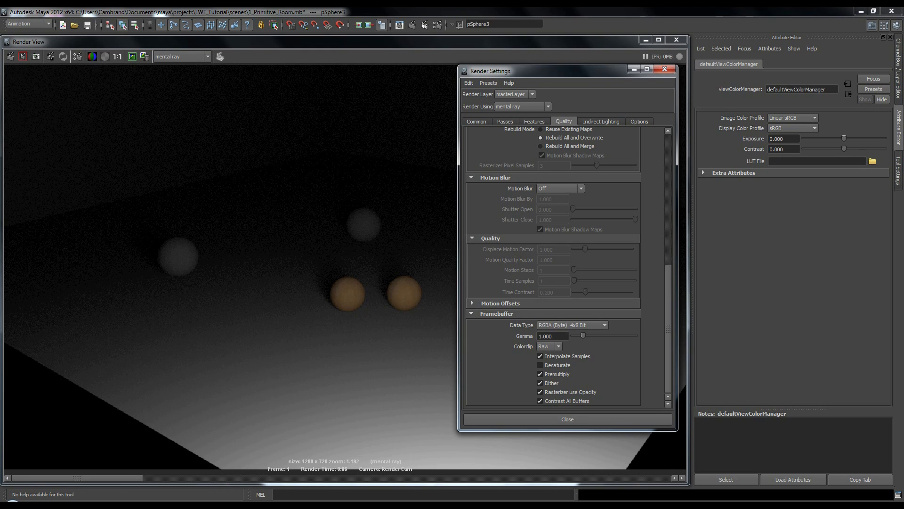
click(572, 324)
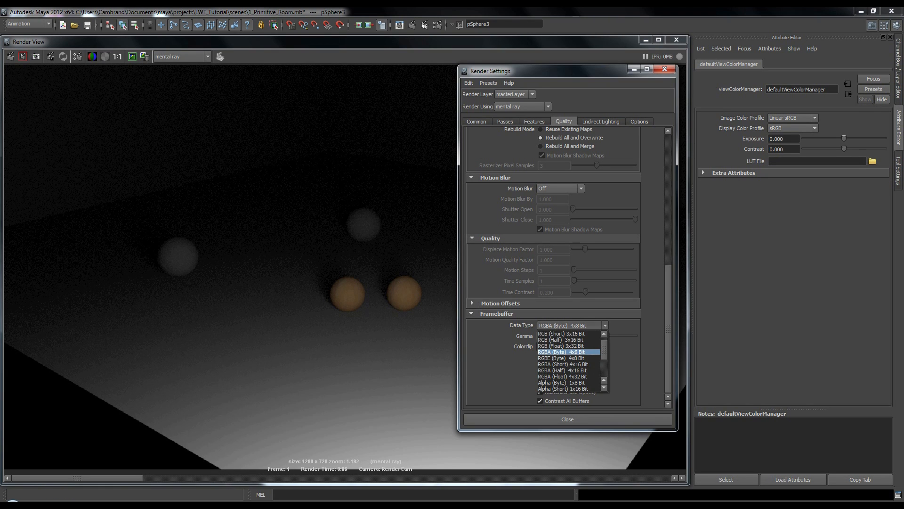
scroll(569, 360, down, 1)
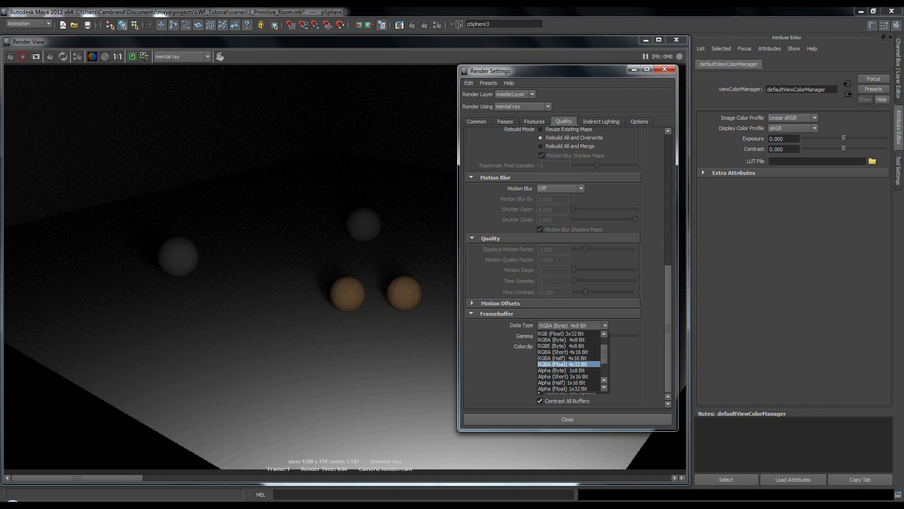
click(569, 364)
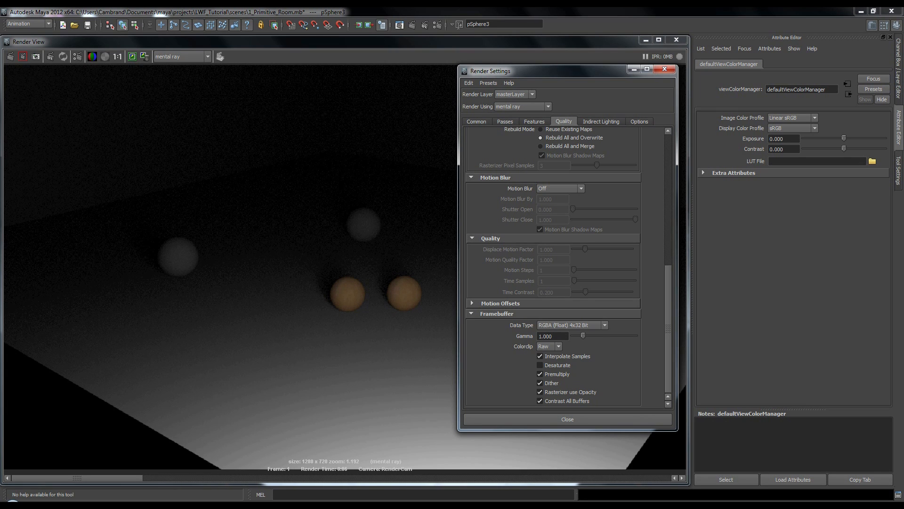
- Set the image format for the file output to OpenEXR (exr) in the Render Settings
scroll(565, 266, up, 10)
scroll(565, 266, down, 10)
scroll(565, 266, up, 10)
click(476, 121)
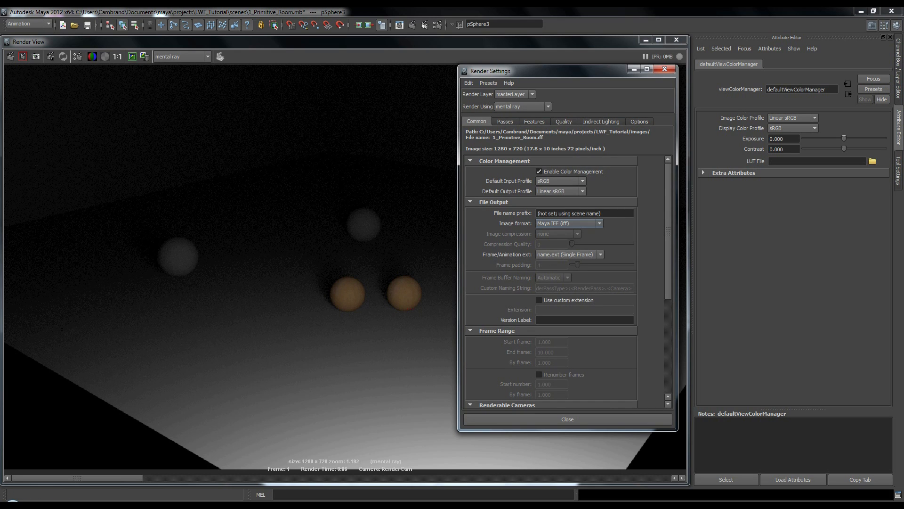
click(568, 223)
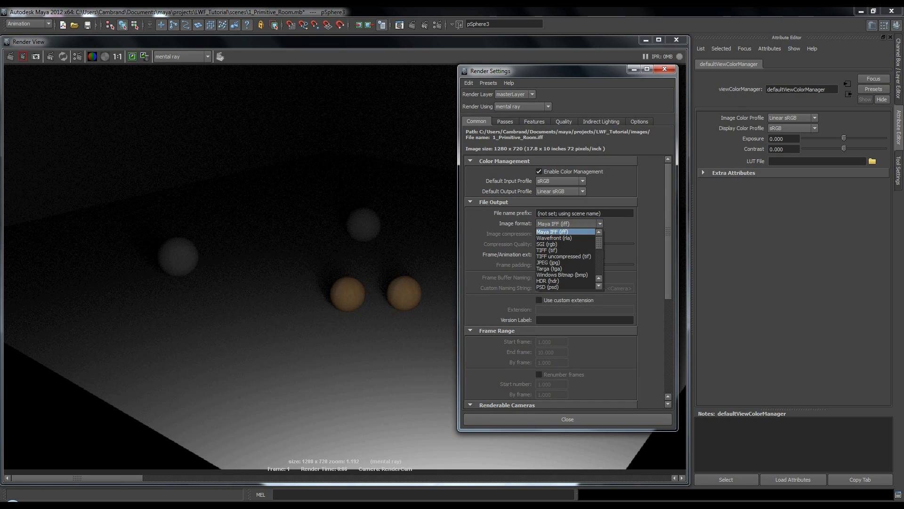
click(569, 223)
click(569, 223)
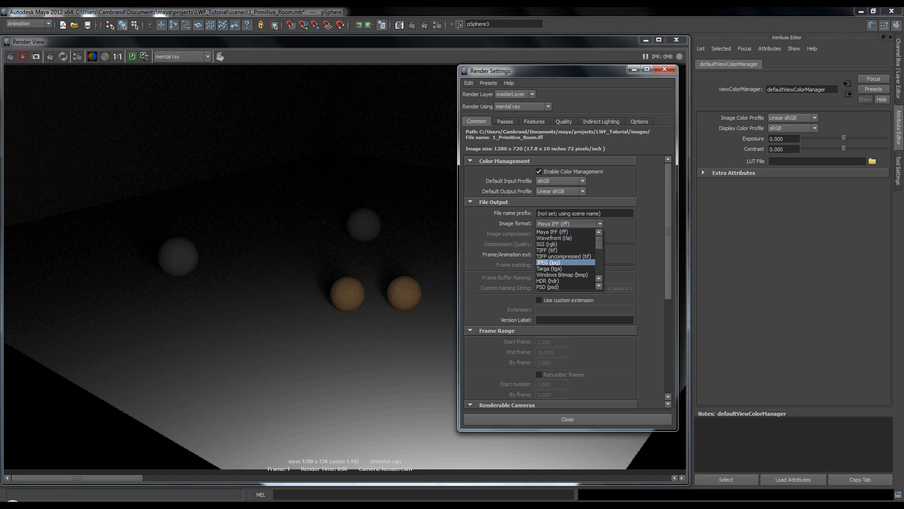
key(Escape)
click(568, 224)
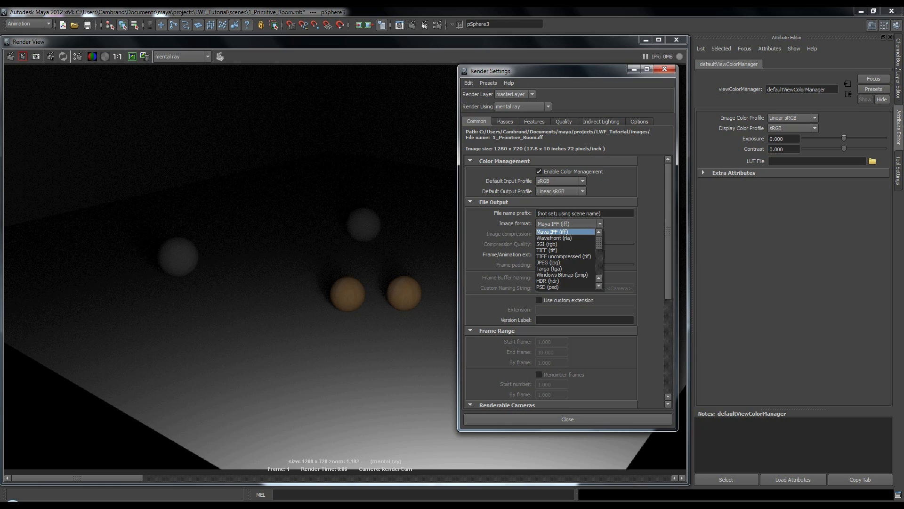
scroll(565, 256, down, 3)
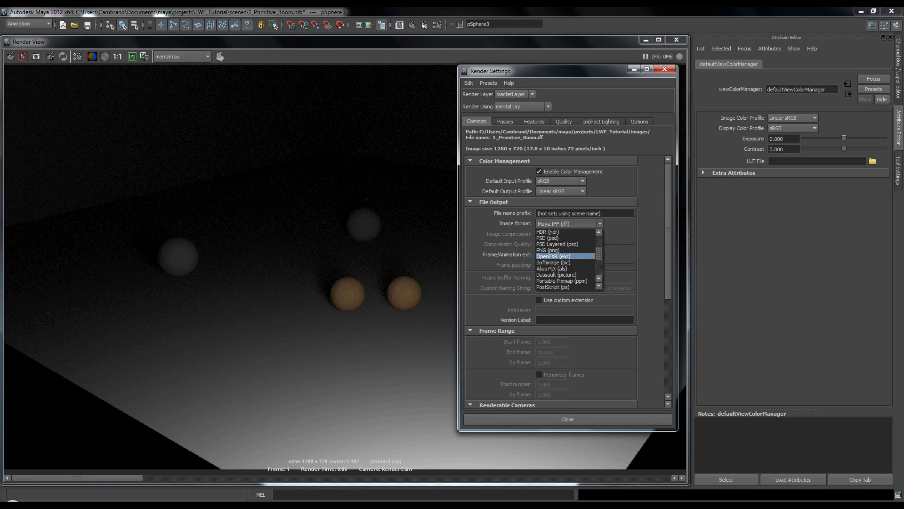
click(565, 256)
scroll(565, 282, down, 1)
scroll(565, 281, up, 1)
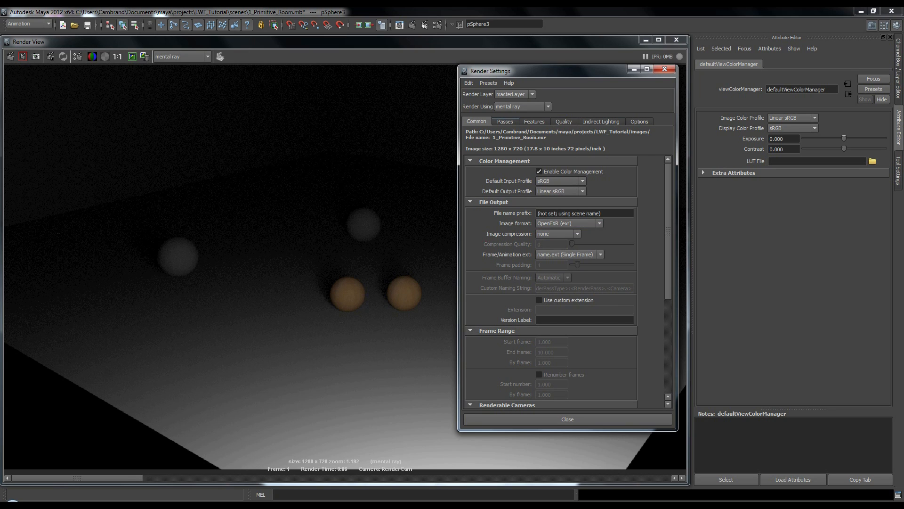
- View the list of available render passes, close it without creating any, and return to the common render settings
click(505, 121)
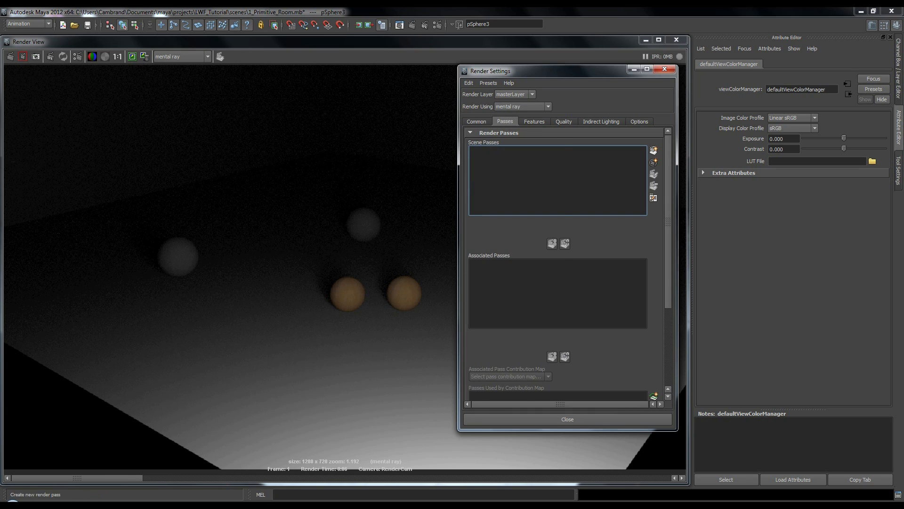
click(653, 150)
drag(443, 147, 292, 133)
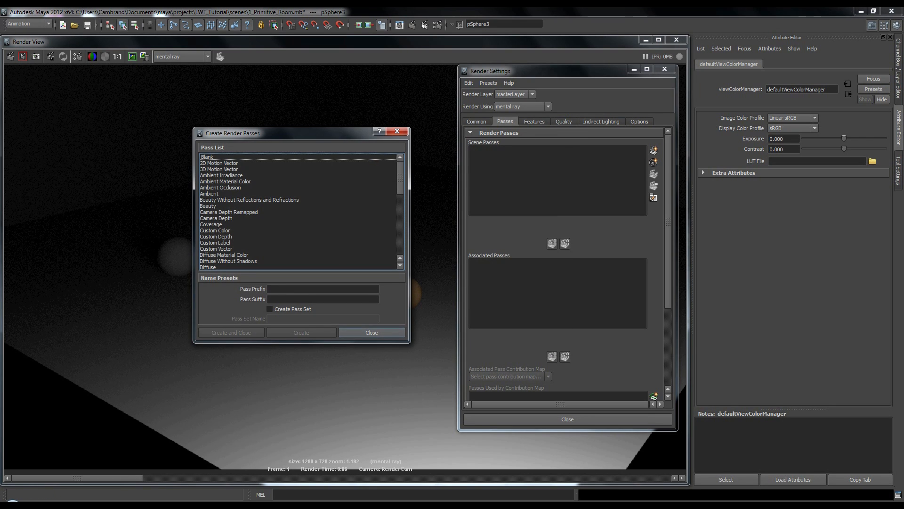
click(372, 332)
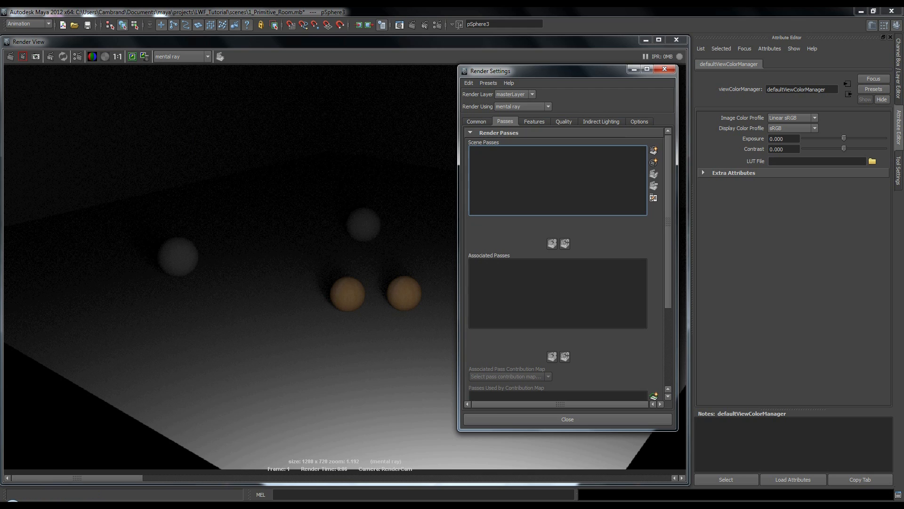
click(476, 121)
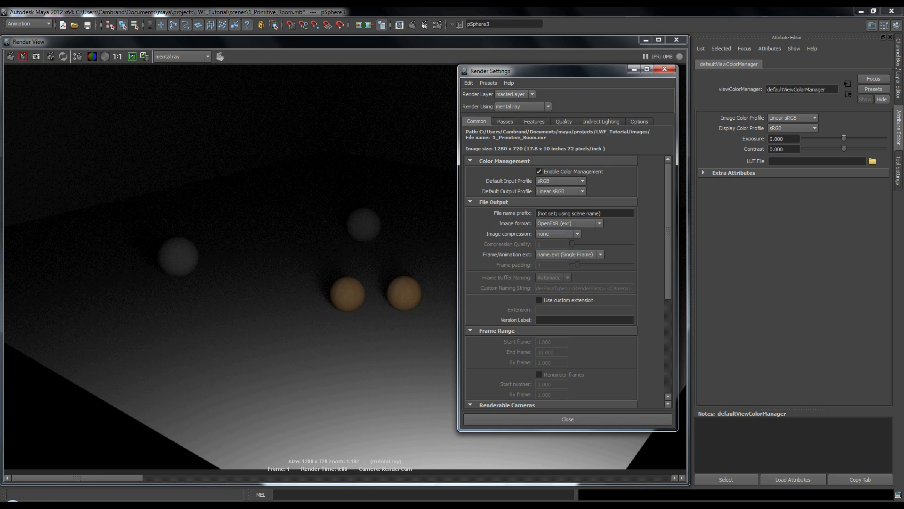
- Switch to Windows Explorer and open the LWF_Tutorial project folder
key(alt+Tab)
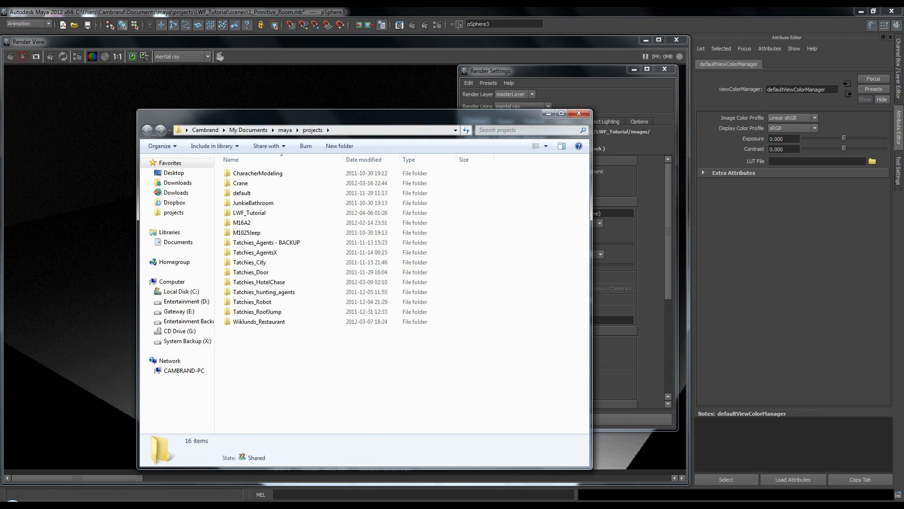
drag(329, 118, 399, 97)
double_click(315, 193)
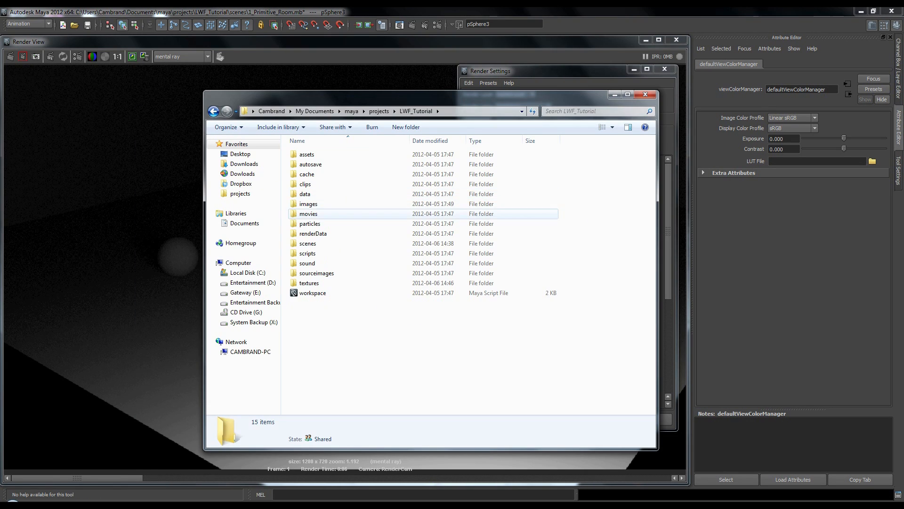
- Check the contents of the project's images folder and close the Explorer window
double_click(307, 204)
drag(424, 97, 271, 83)
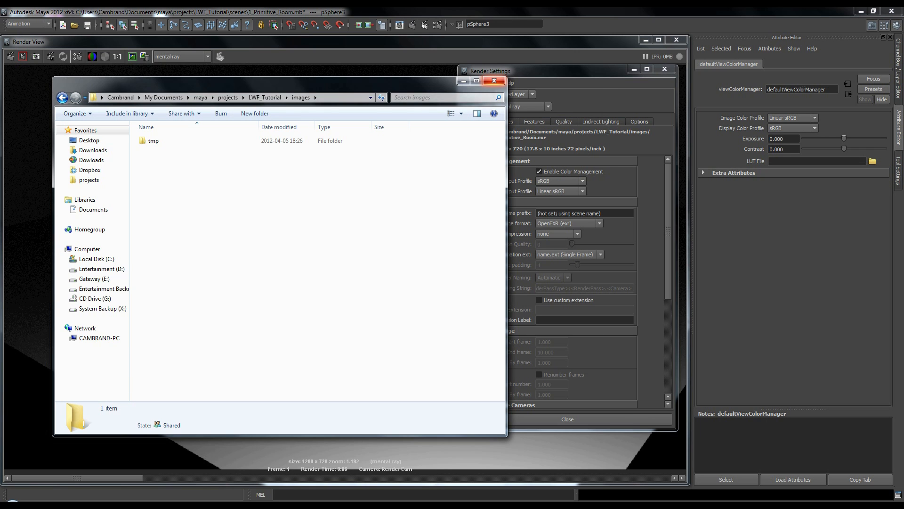
click(494, 81)
- Review the mental ray quality settings, including the framebuffer section, and return to the common render settings
click(563, 121)
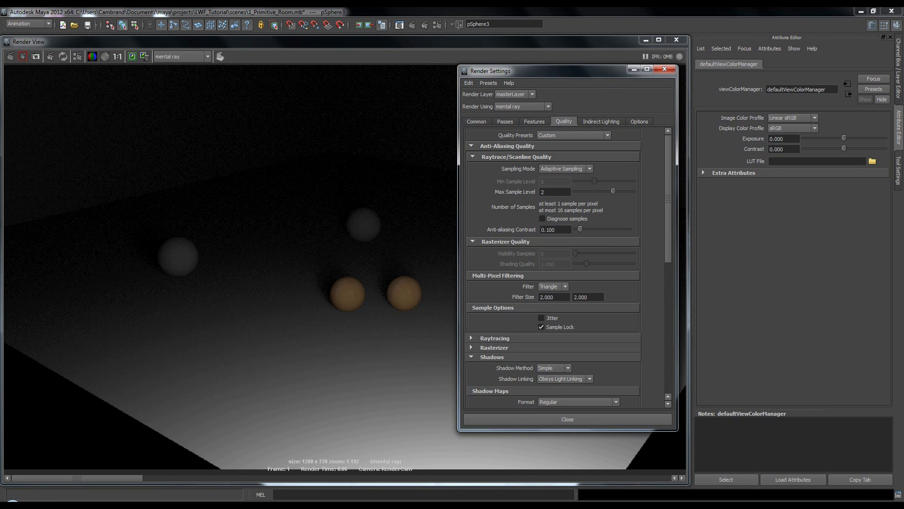
scroll(553, 266, down, 6)
scroll(554, 266, up, 6)
click(476, 121)
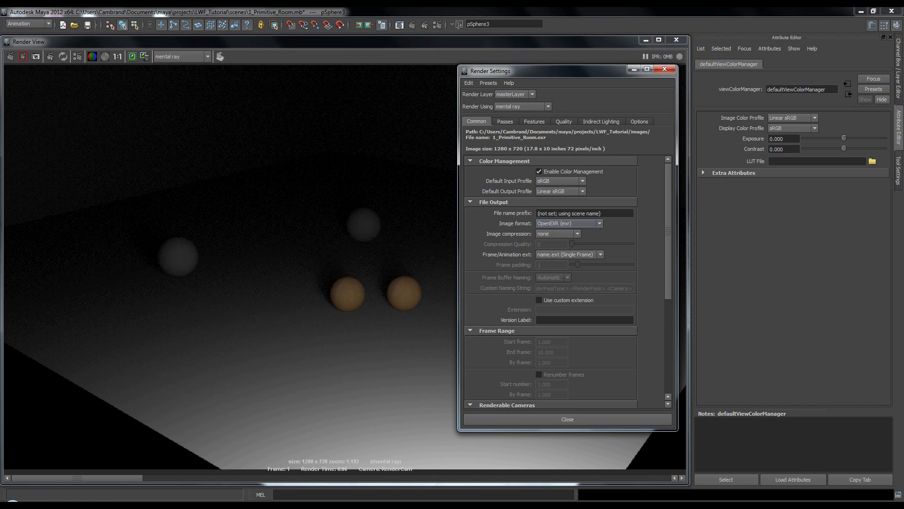
- Create a 2D Motion Vector render pass and turn off color profile handling for it
click(505, 121)
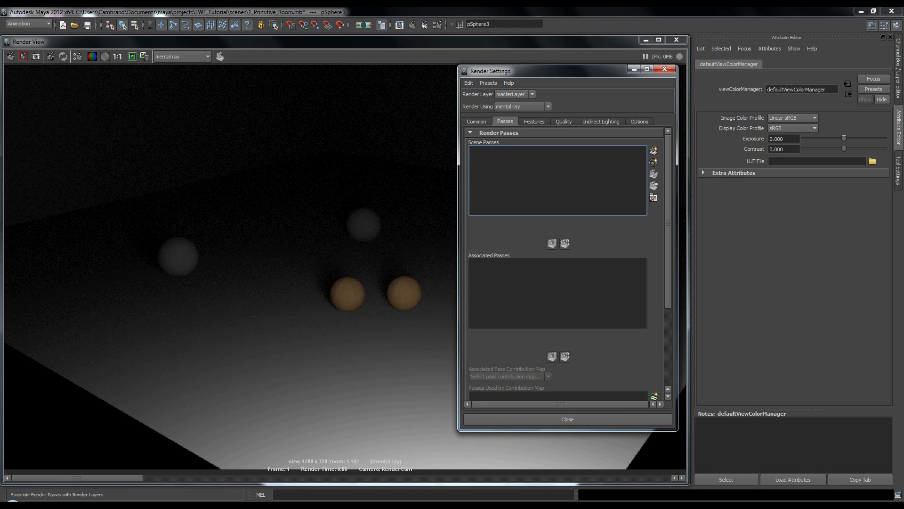
click(654, 150)
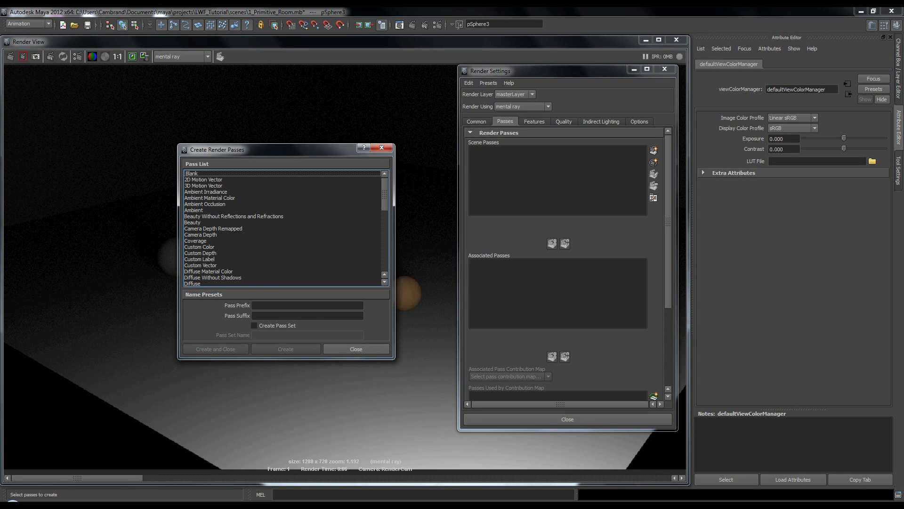
click(204, 186)
click(204, 179)
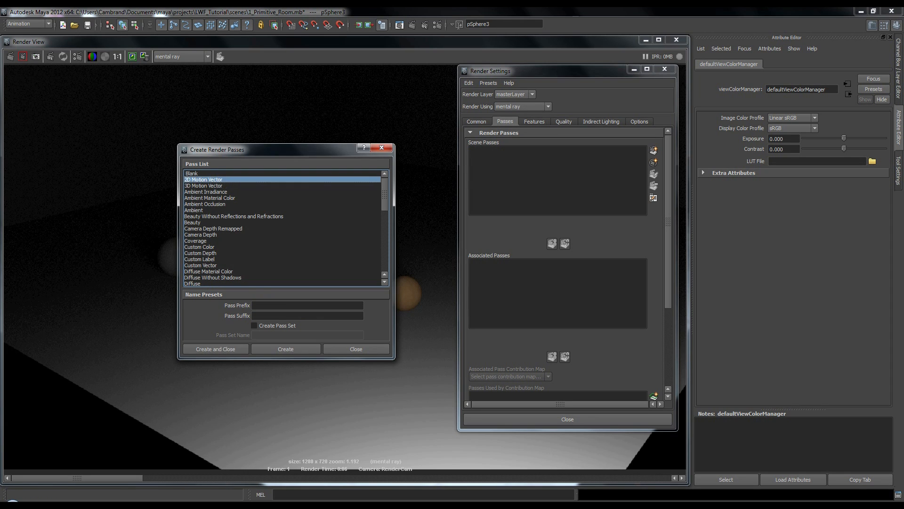
click(215, 348)
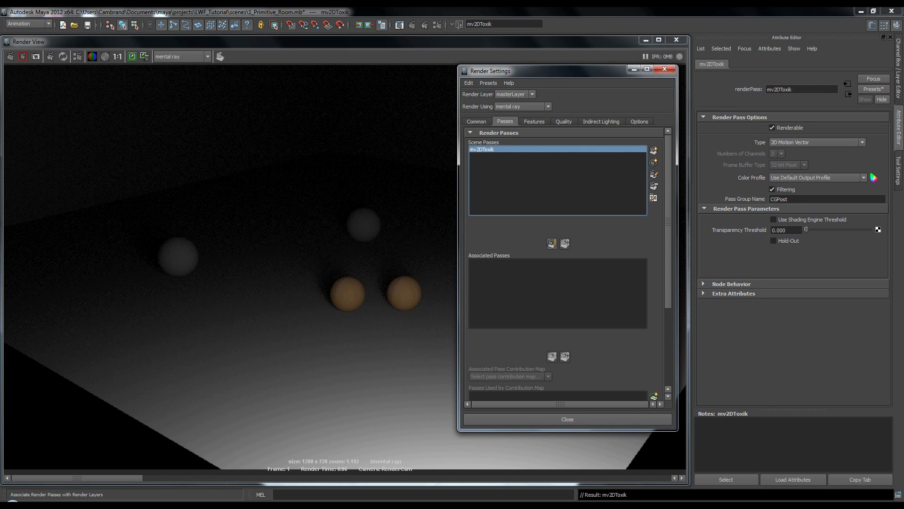
drag(518, 71, 326, 84)
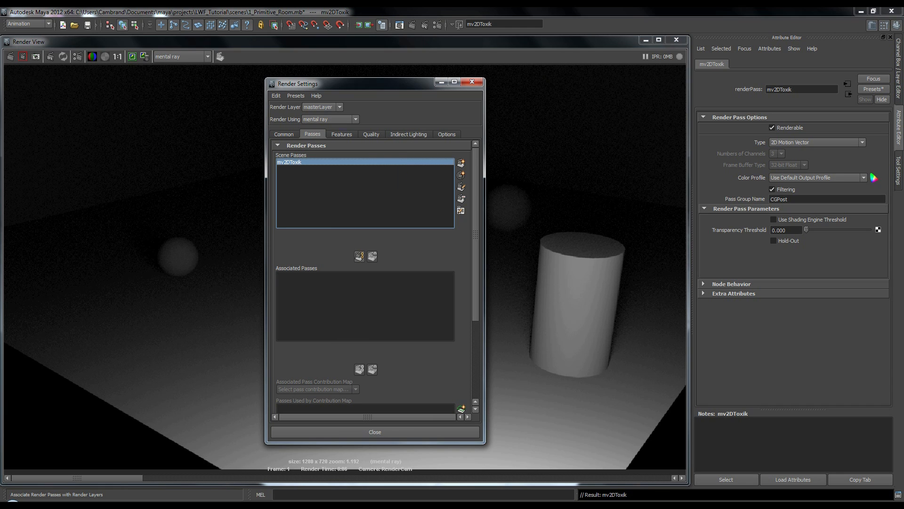
click(871, 175)
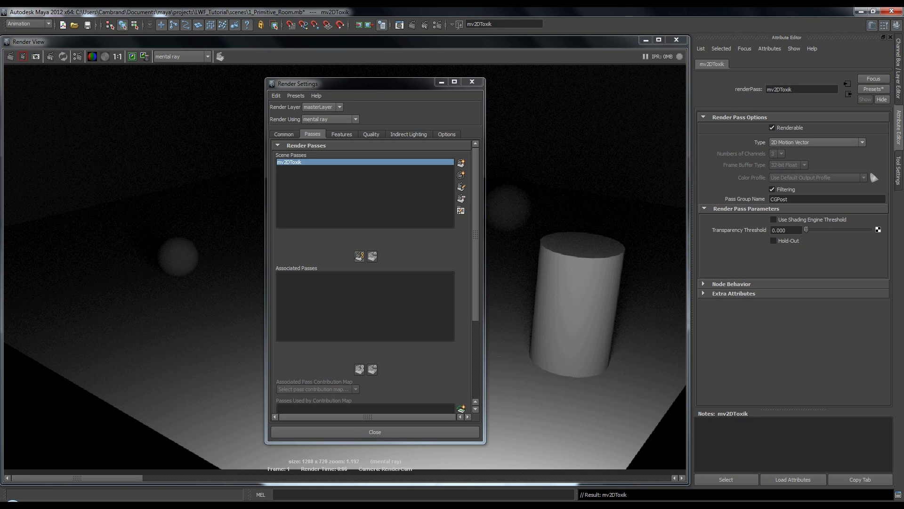
- Compare the framebuffer data type in the quality settings with the color management and image format in the common settings
click(371, 134)
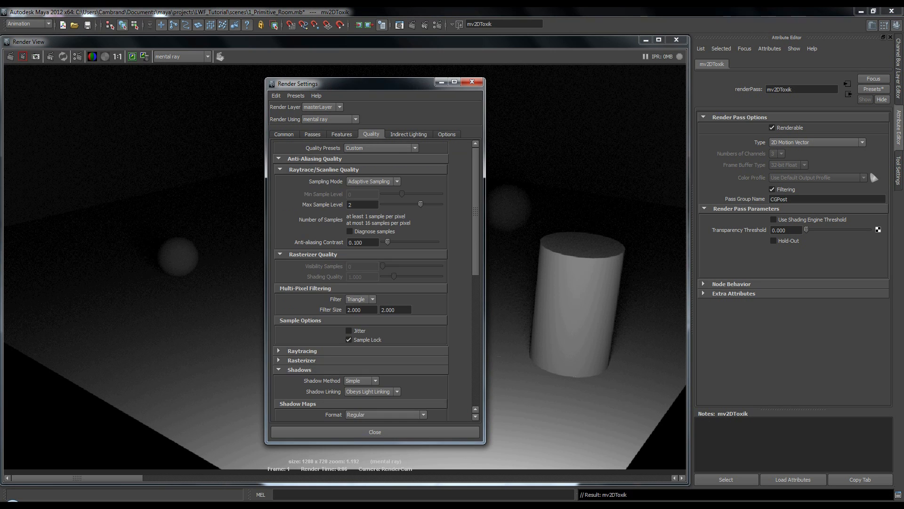
scroll(375, 280, down, 10)
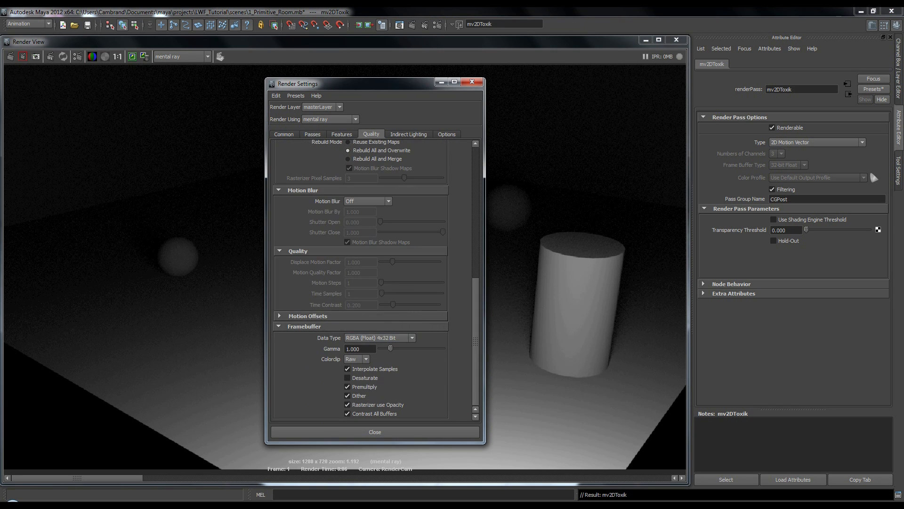
scroll(375, 280, up, 10)
click(284, 133)
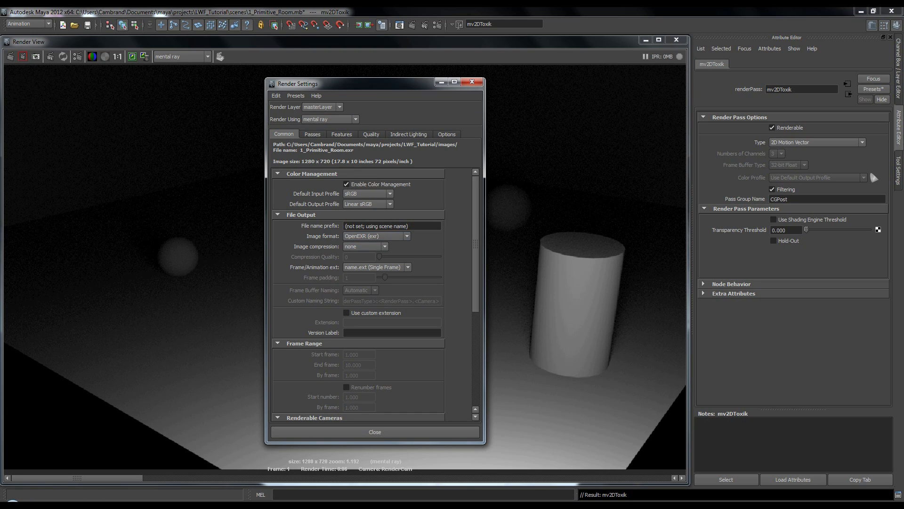
click(371, 133)
click(283, 134)
click(341, 134)
click(371, 133)
- Delete the 2D Motion Vector pass from the scene passes
click(313, 134)
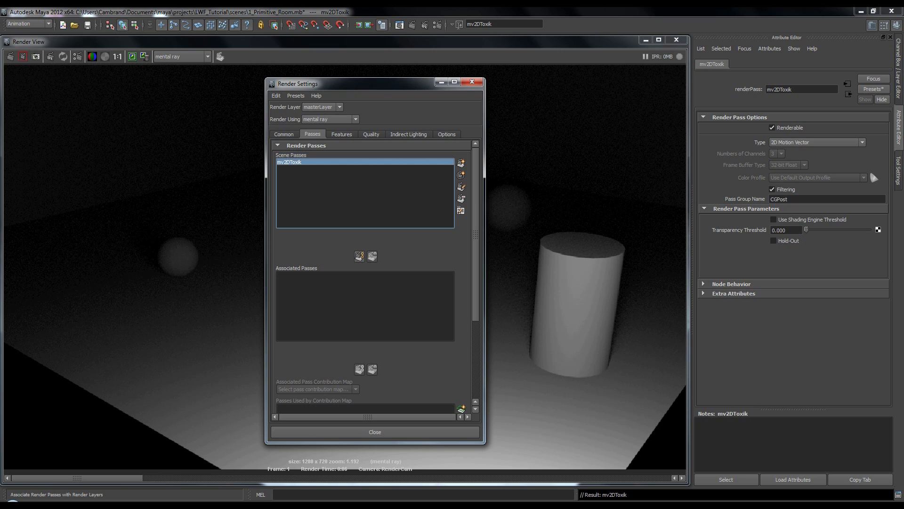
key(Delete)
- Recheck the indirect lighting, framebuffer and common render settings, and close the Render Settings
click(408, 134)
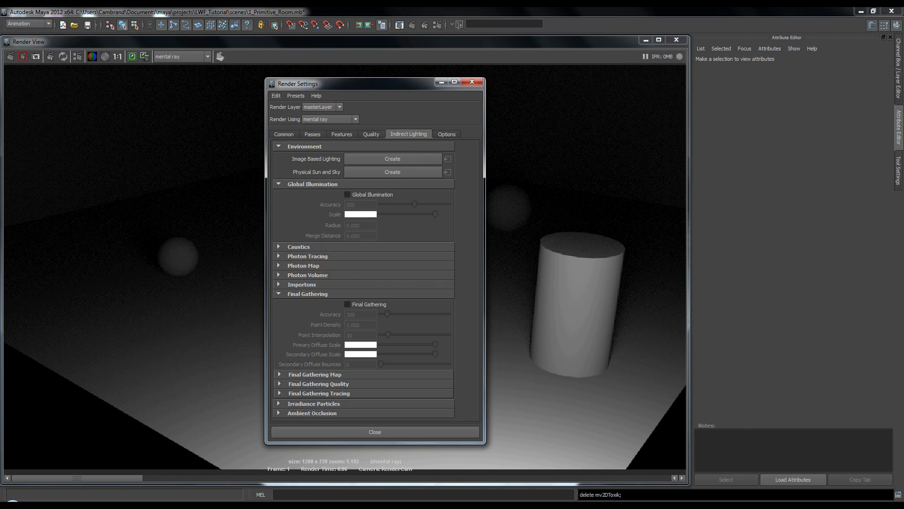
click(371, 134)
scroll(360, 278, down, 10)
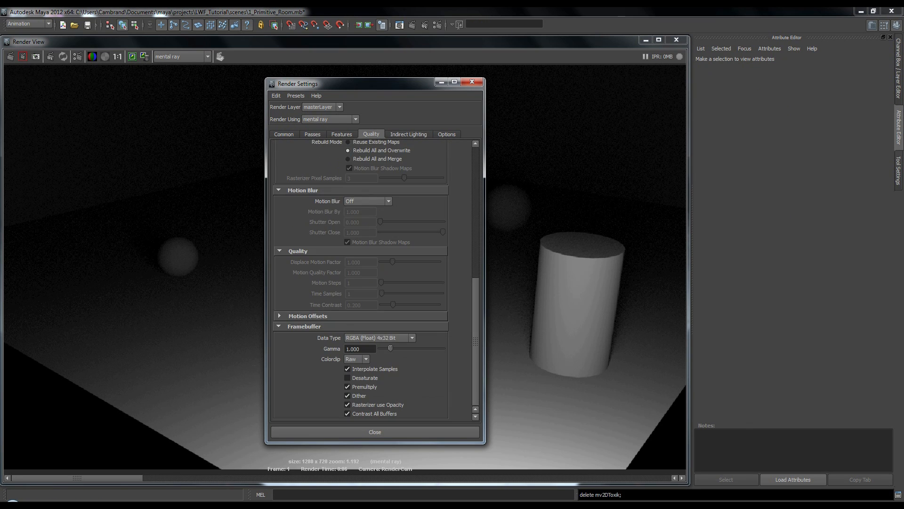
scroll(361, 278, up, 5)
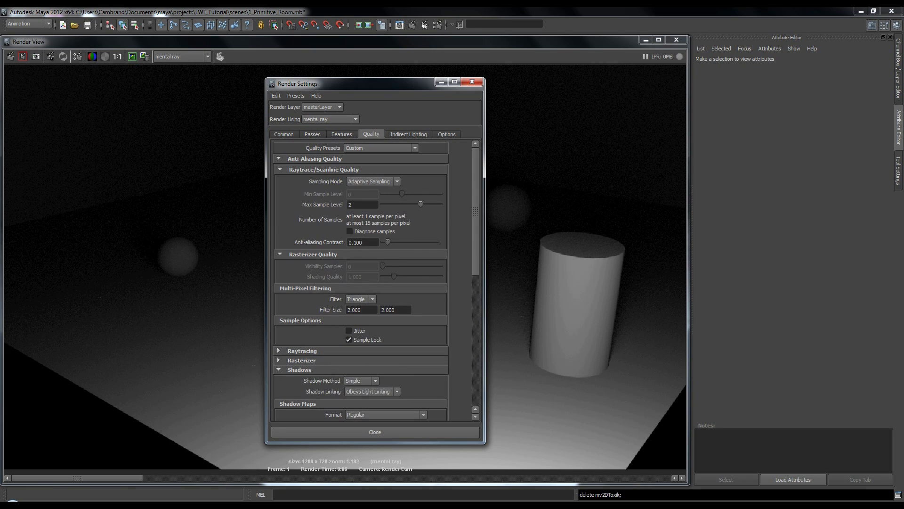
click(283, 134)
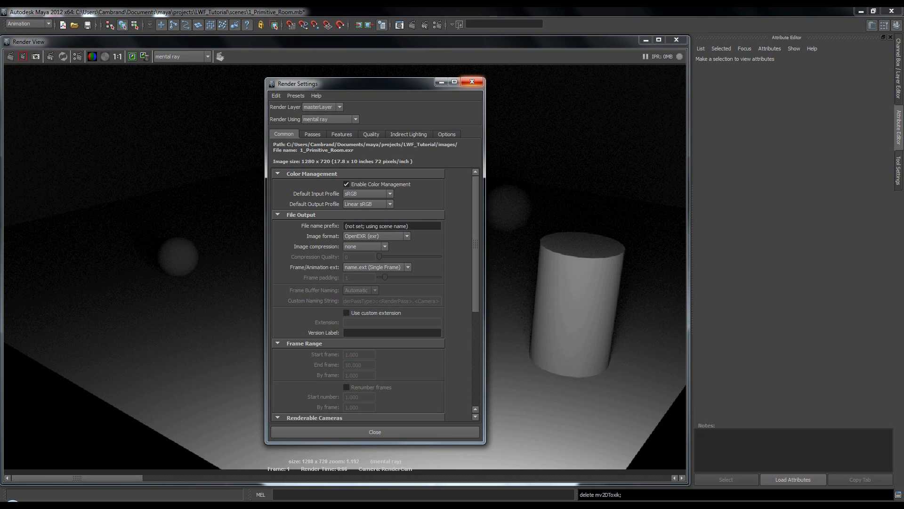
click(472, 82)
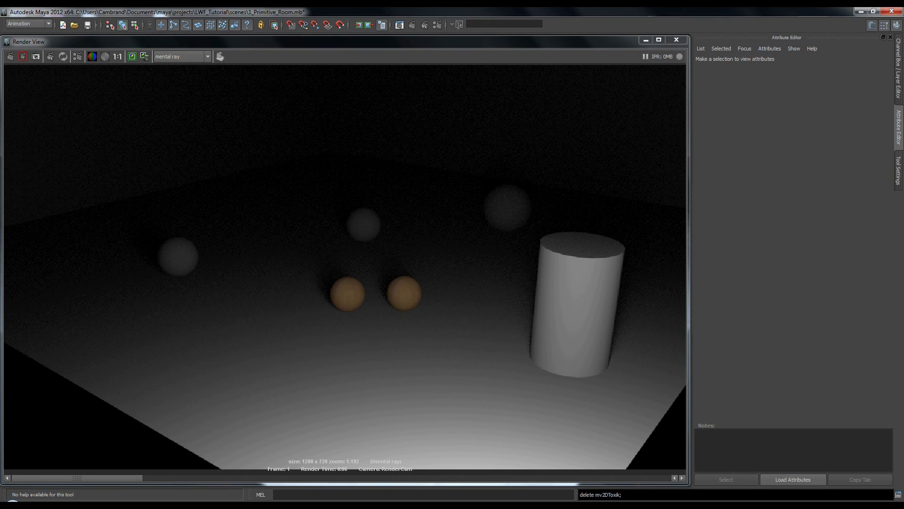
click(77, 56)
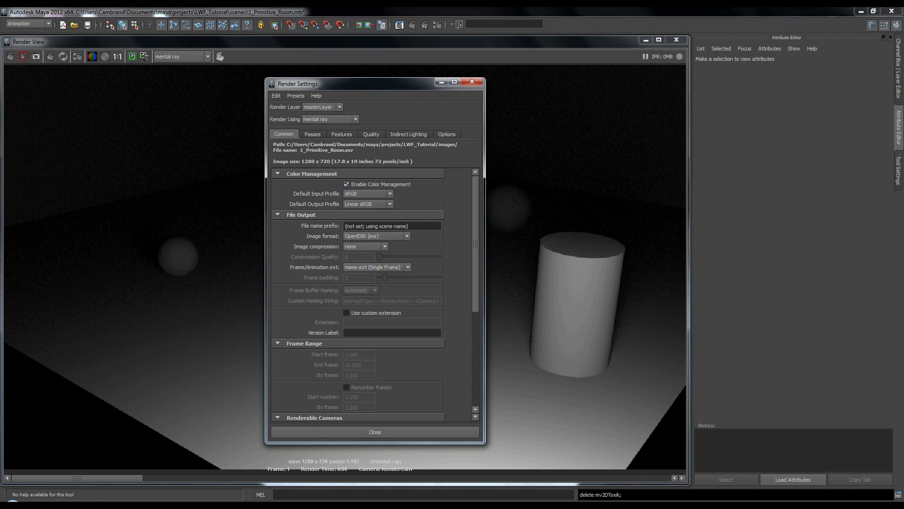
click(472, 82)
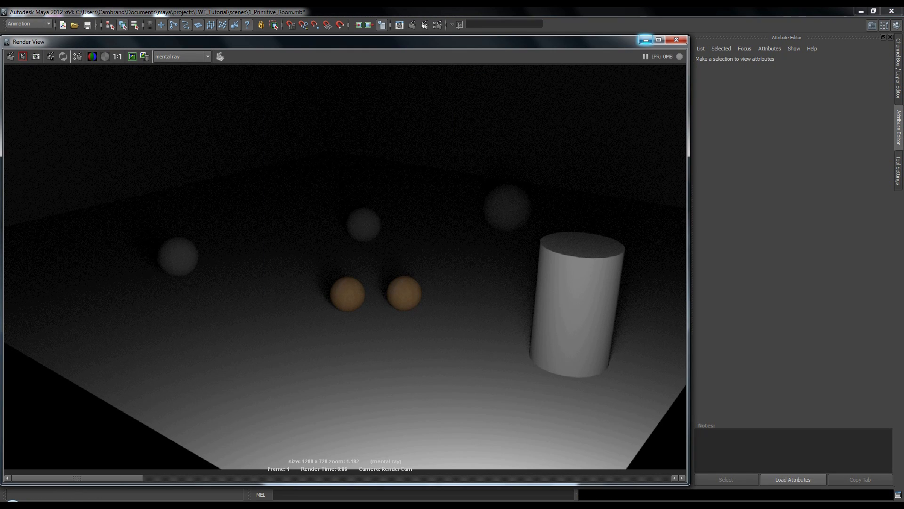
- Minimize the Render View, create a Physical Sun and Sky from the indirect lighting settings, and minimize the Render Settings
click(645, 39)
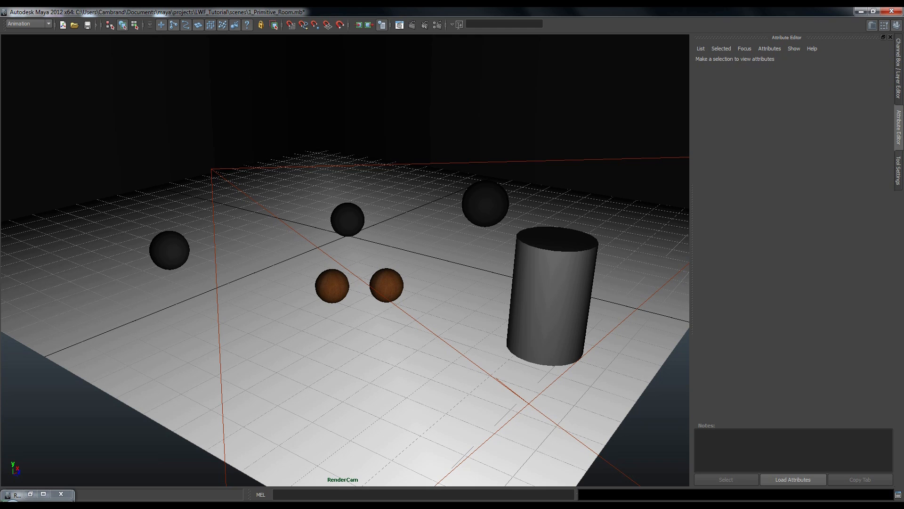
click(425, 24)
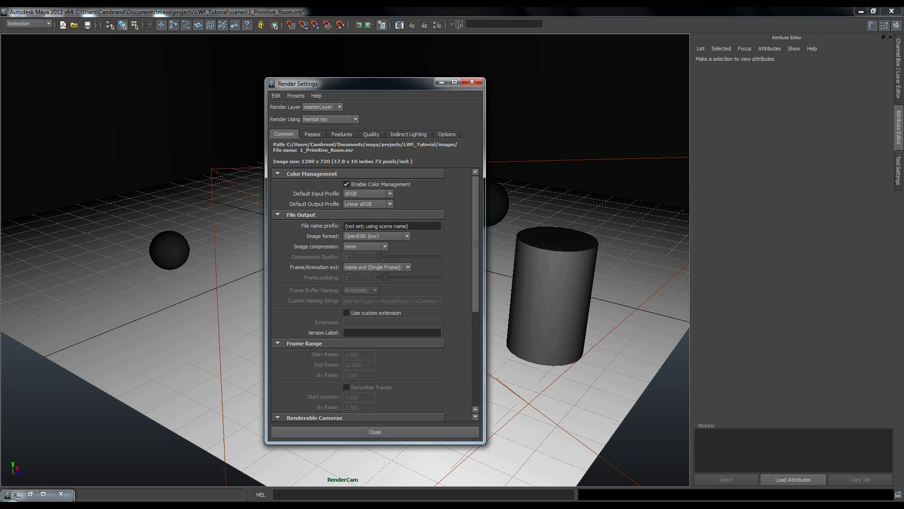
drag(375, 84, 341, 81)
click(375, 131)
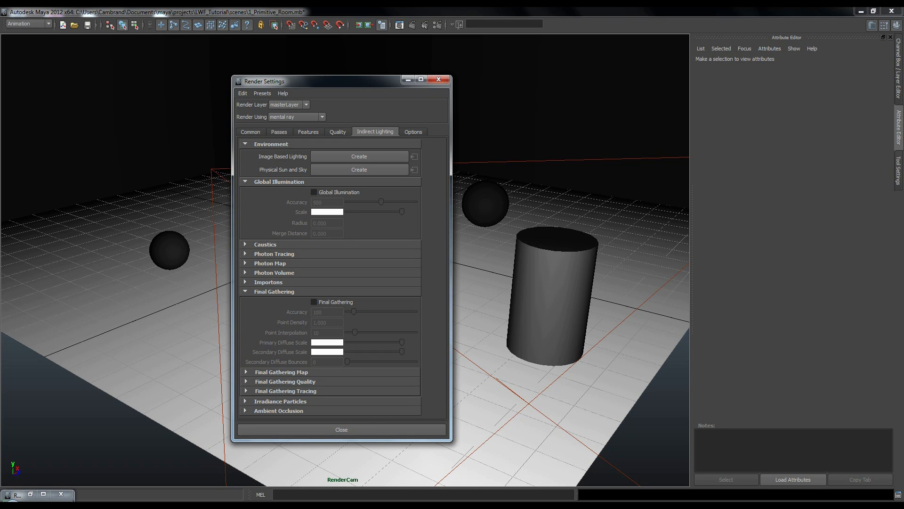
key(ctrl+a)
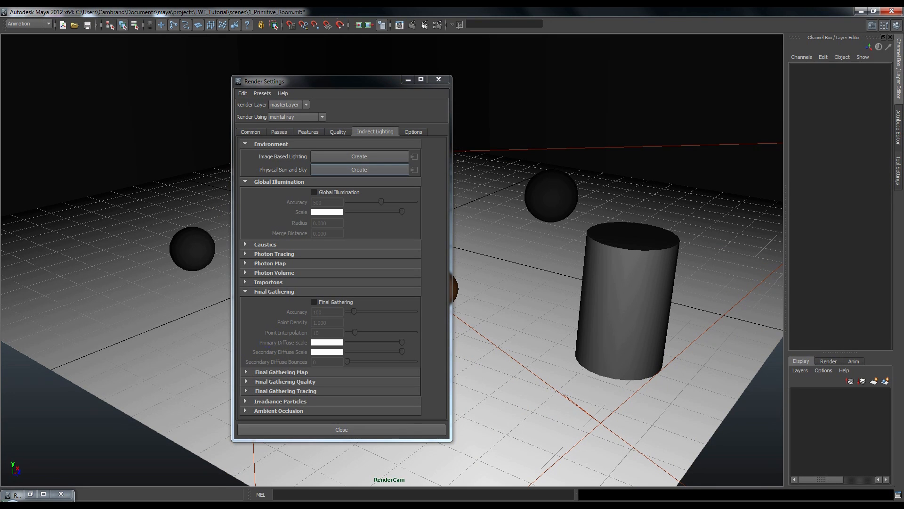
click(359, 170)
click(408, 79)
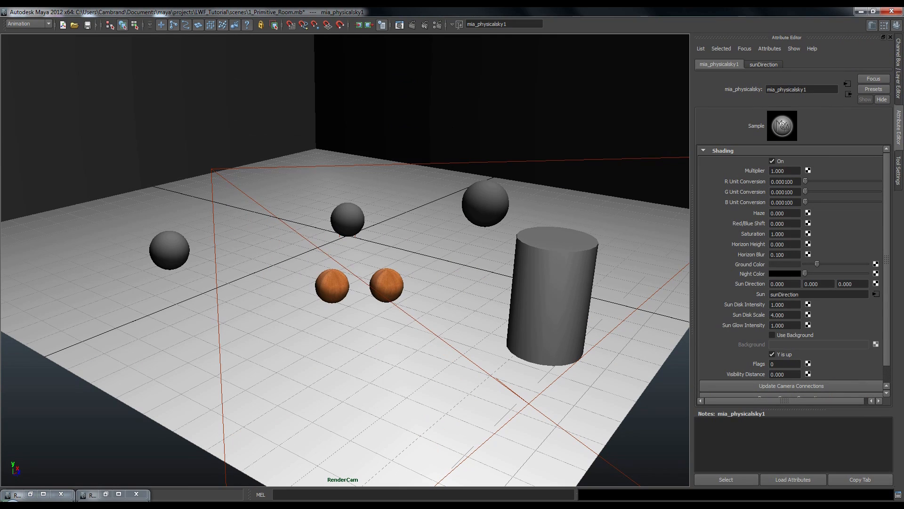
- Move the sunDirection light high above the room in the perspective view and deselect it
key(space)
key(space)
alt+drag(345, 260, 396, 228)
scroll(344, 260, down, 4)
alt+middle_drag(344, 260, 387, 225)
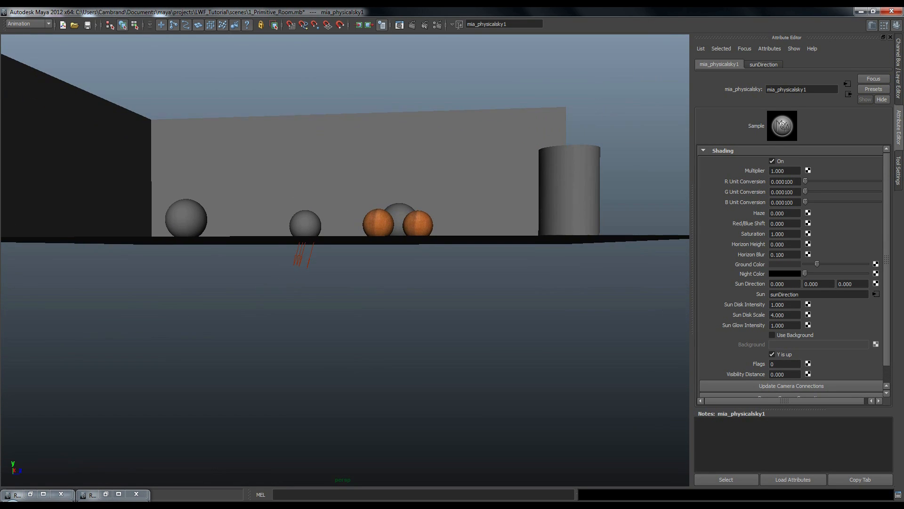
click(299, 257)
key(w)
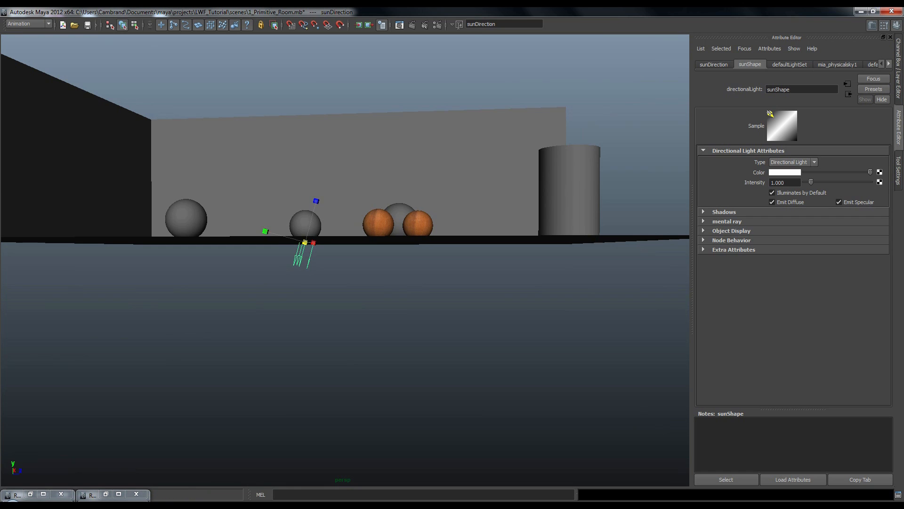
scroll(329, 245, down, 5)
drag(331, 218, 311, 278)
drag(388, 88, 400, 45)
alt+middle_drag(344, 212, 334, 232)
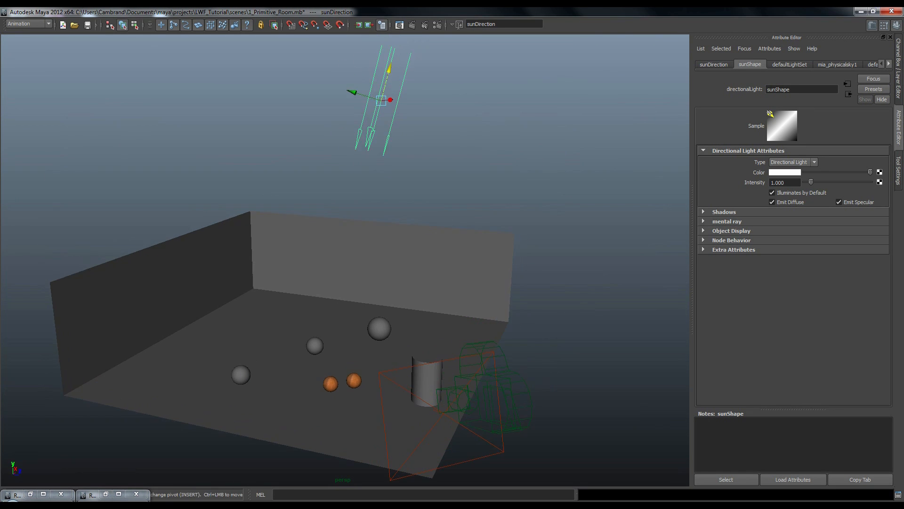
alt+drag(335, 232, 263, 232)
click(283, 164)
- Select the RenderCam camera in the perspective view and return to the RenderCam view
alt+middle_drag(345, 259, 353, 242)
alt+drag(353, 242, 386, 245)
mouse_move(386, 245)
alt+middle_down()
mouse_move(386, 212)
mouse_move(396, 259)
alt+middle_up()
alt+right_drag(396, 259, 348, 259)
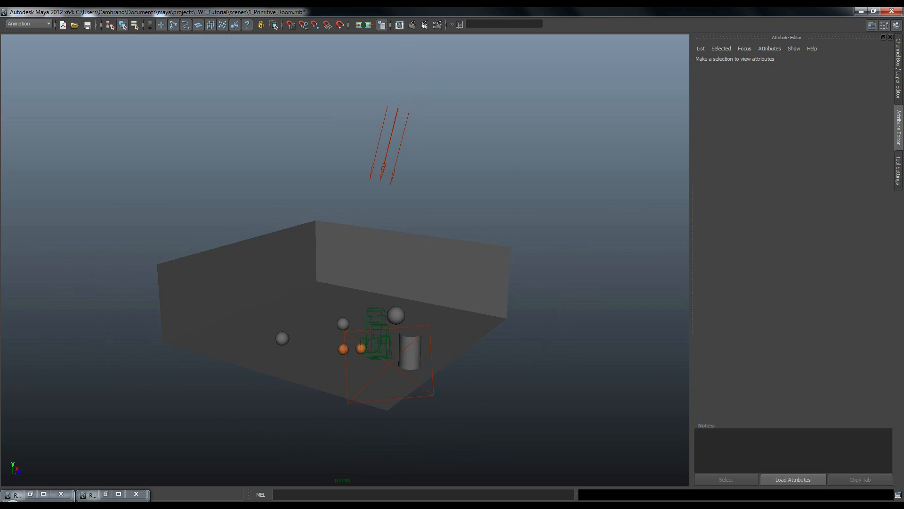
alt+middle_drag(348, 259, 349, 217)
alt+drag(349, 217, 329, 217)
alt+right_drag(330, 217, 400, 216)
alt+middle_drag(401, 217, 386, 159)
click(257, 150)
key(space)
key(space)
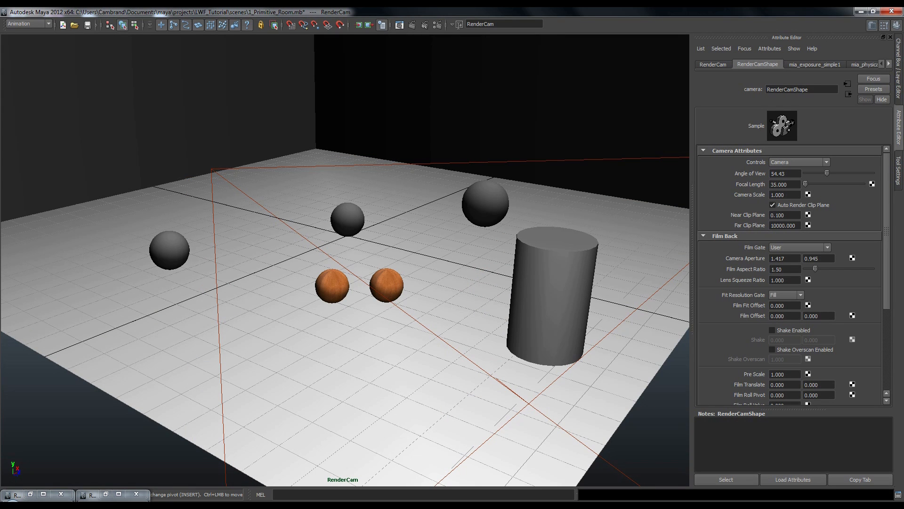
- Examine the environment and lens shaders in the mental ray attributes of RenderCamShape
scroll(791, 273, down, 4)
scroll(791, 273, down, 1)
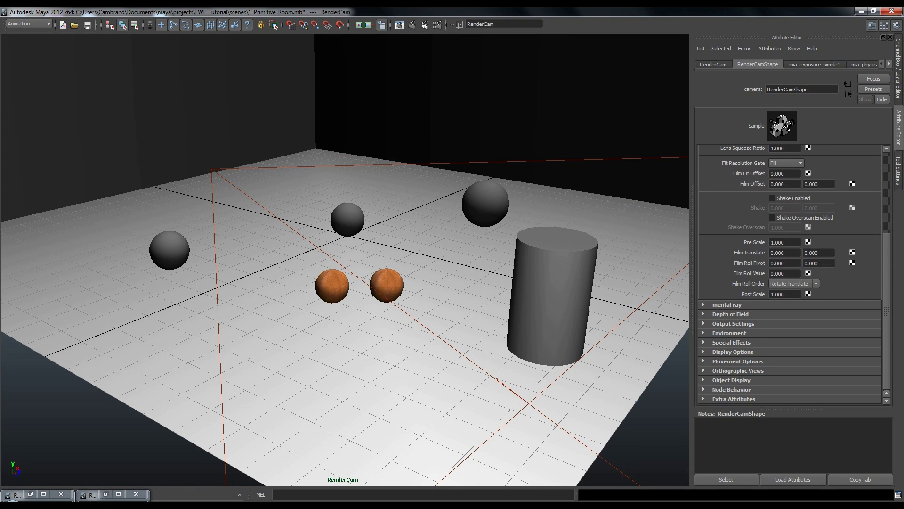
click(727, 304)
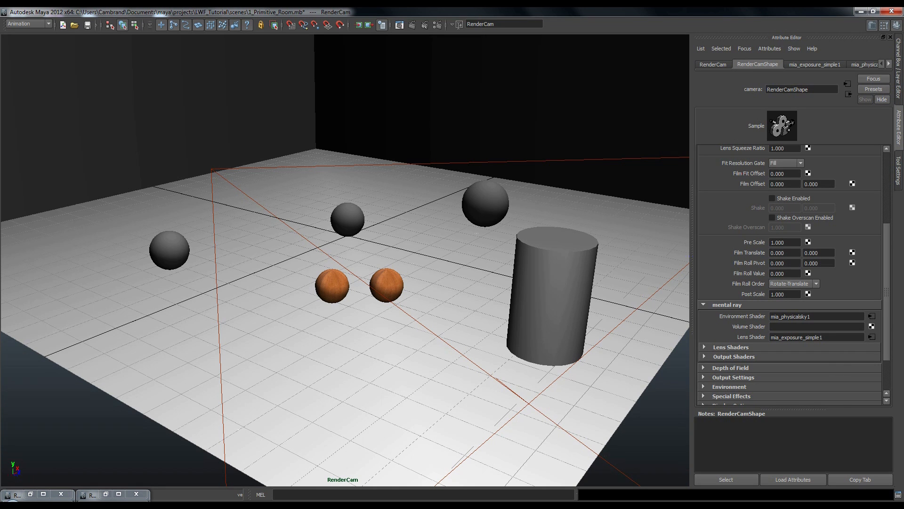
- Render the scene from RenderCam in the Render View with the new sun and sky lighting
click(399, 24)
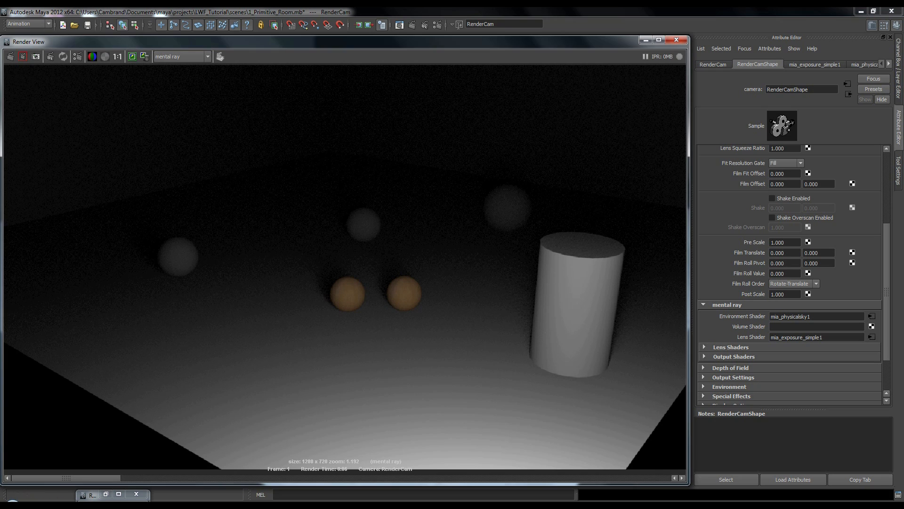
right_click(10, 57)
click(26, 73)
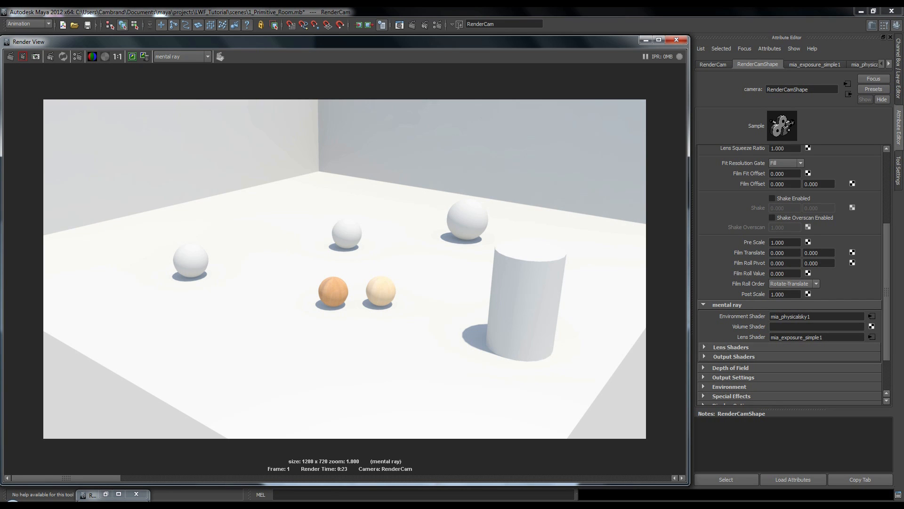
- Check the color management and file output settings in the common Render Settings
click(77, 57)
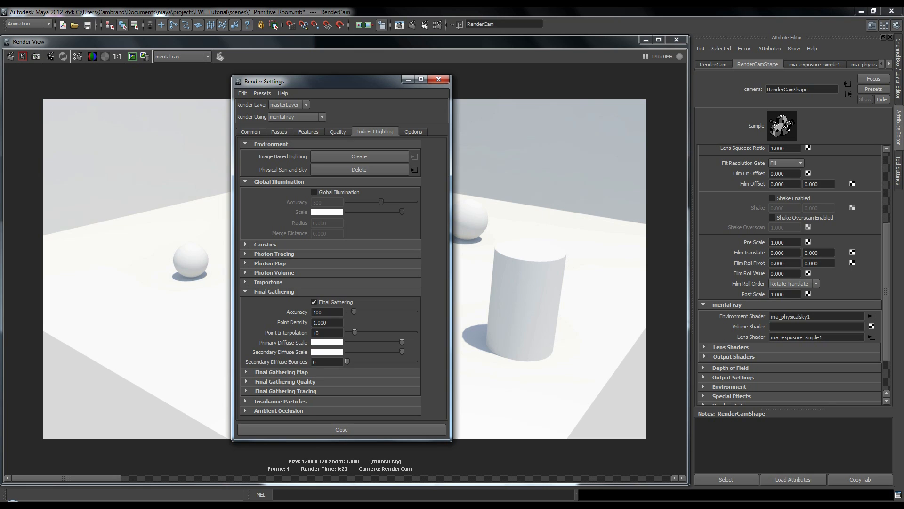
click(250, 132)
key(alt+F4)
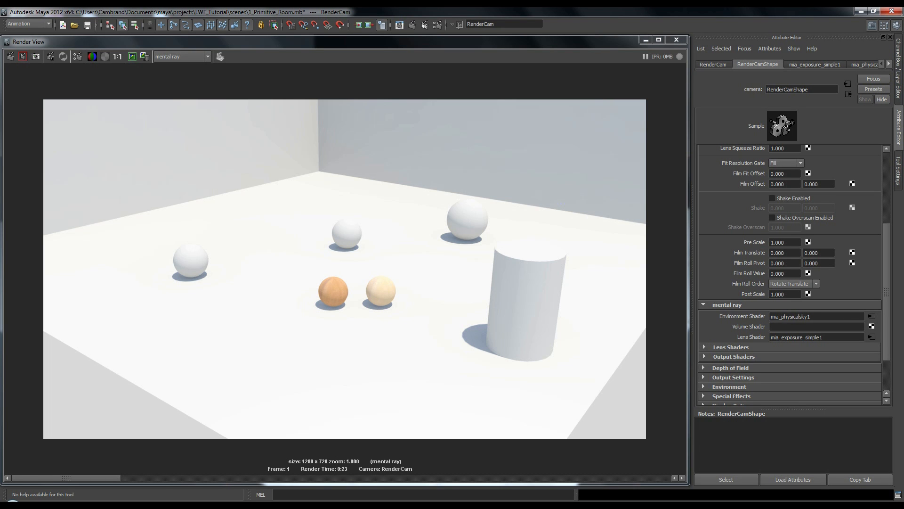
- Set the gamma of RenderCam's mia_exposure_simple1 lens shader to 1 and render the scene from RenderCam again
click(871, 337)
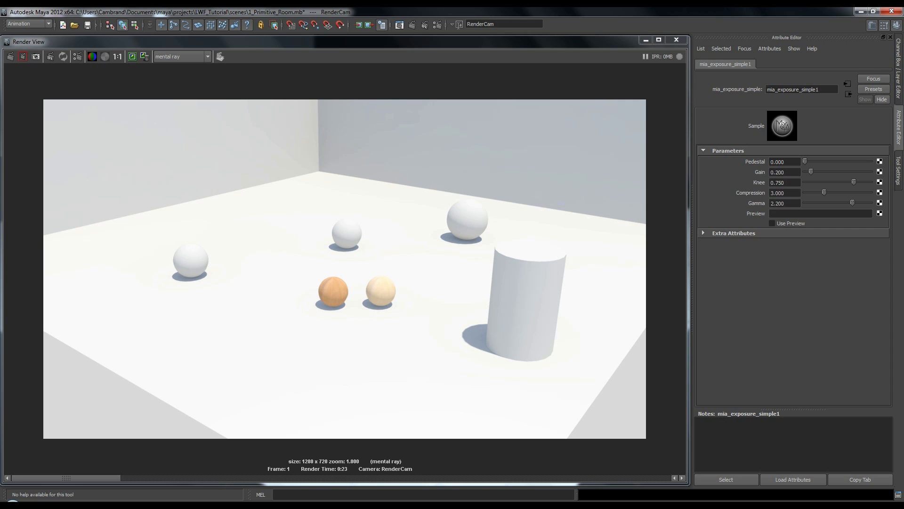
double_click(779, 203)
text(1)
key(Return)
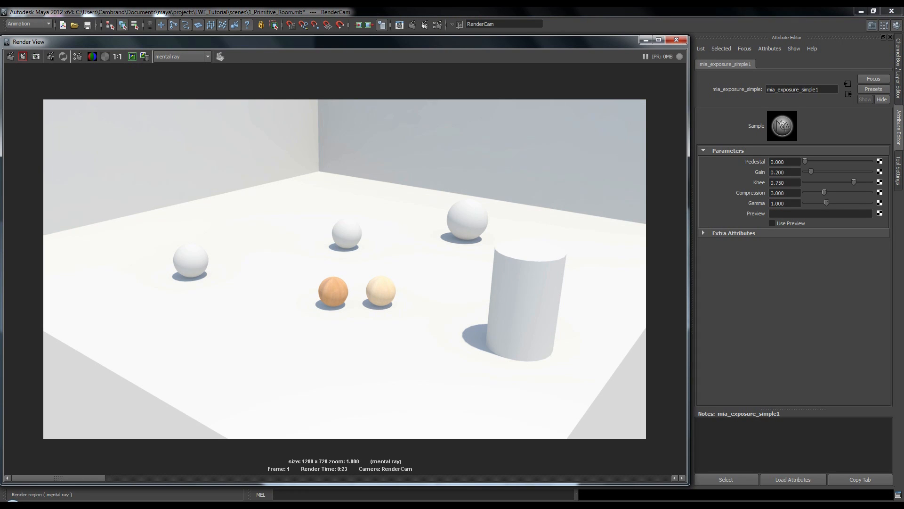
right_click(10, 57)
click(32, 71)
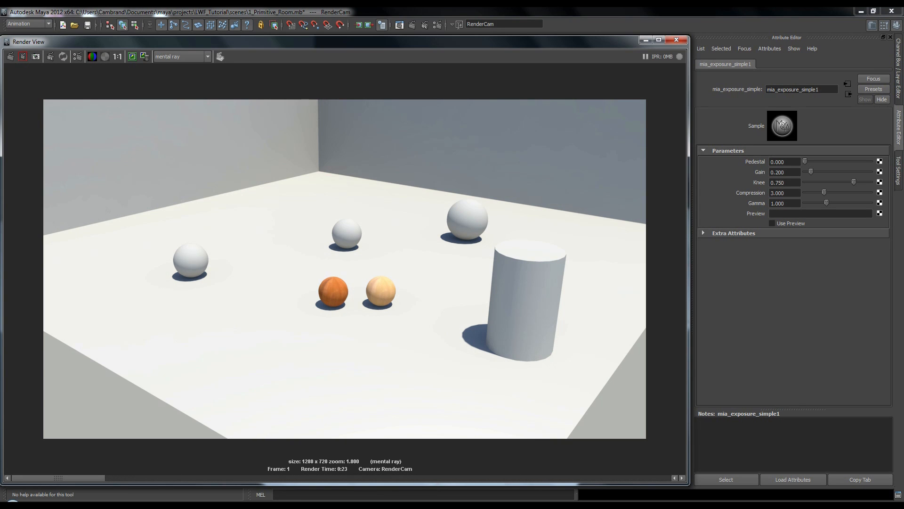
- Compare the gamma-corrected render with the previous stored render in the Render View
key(Right)
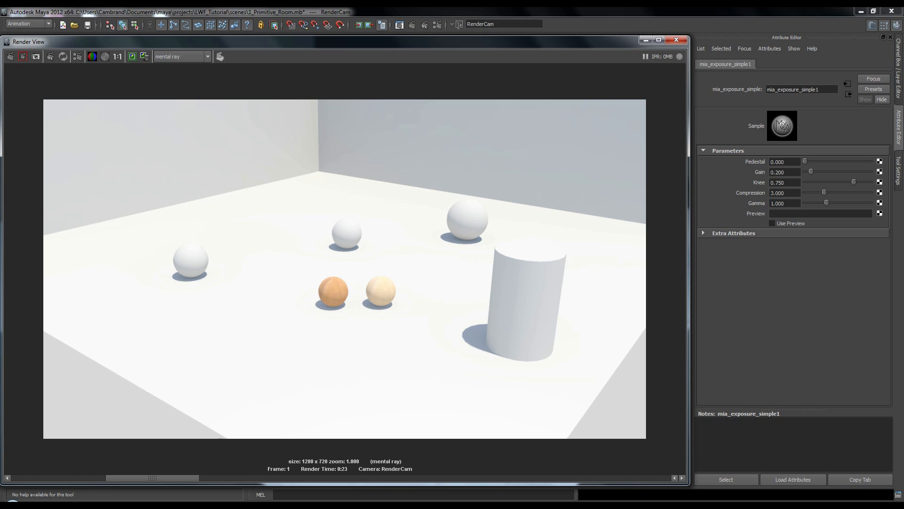
scroll(344, 269, up, 5)
scroll(344, 268, down, 2)
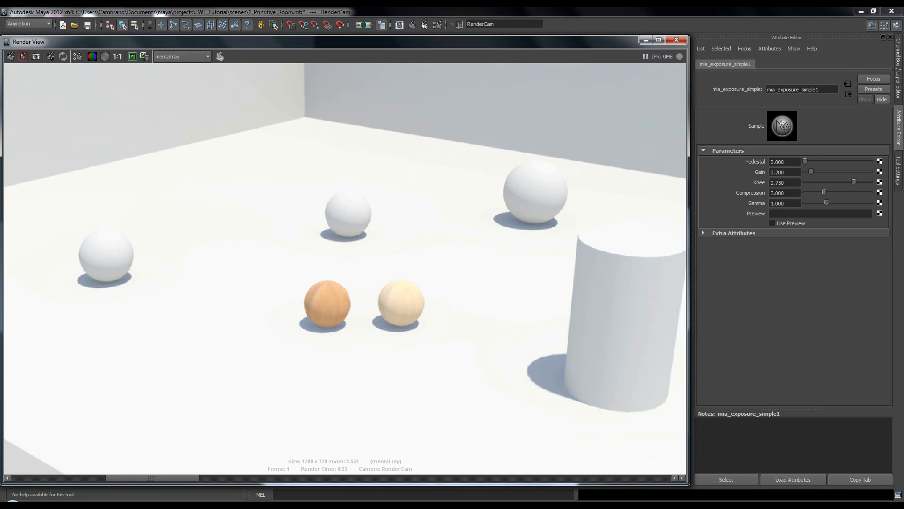
key(Left)
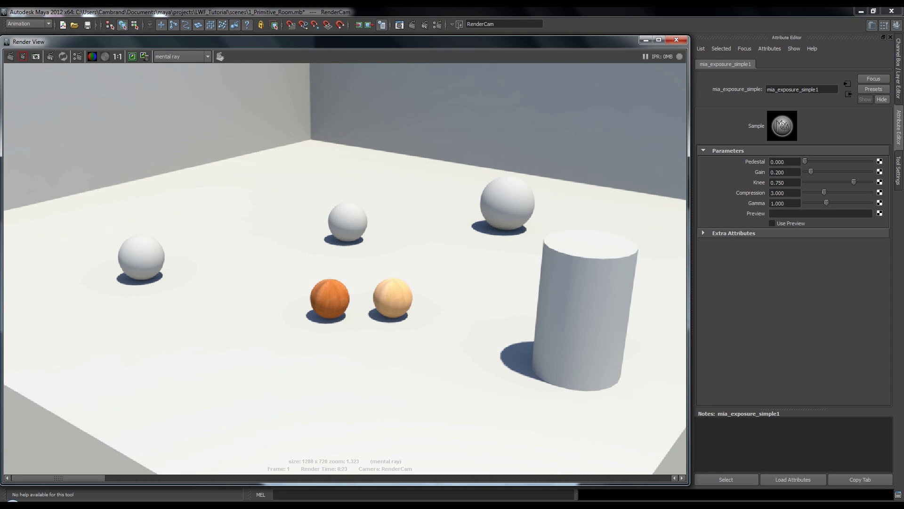
scroll(345, 268, down, 1)
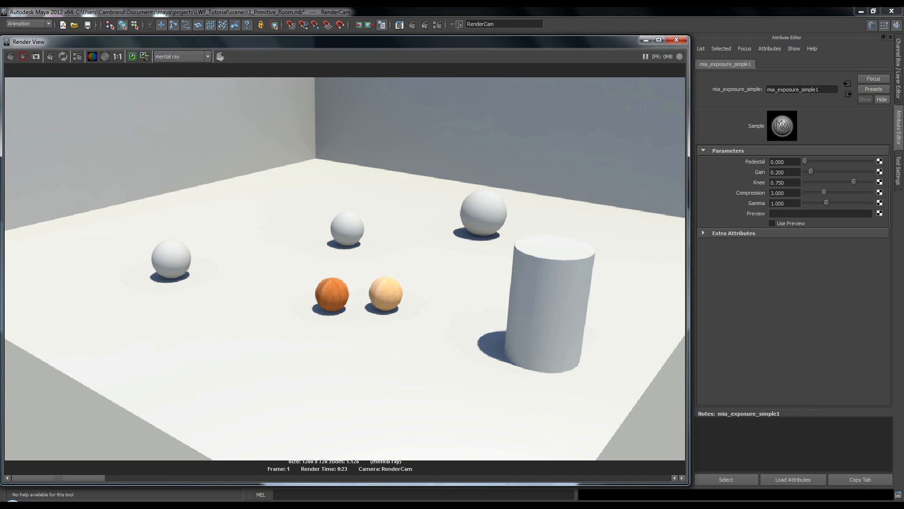
- Delete the Physical Sun and Sky from the indirect lighting settings
click(23, 56)
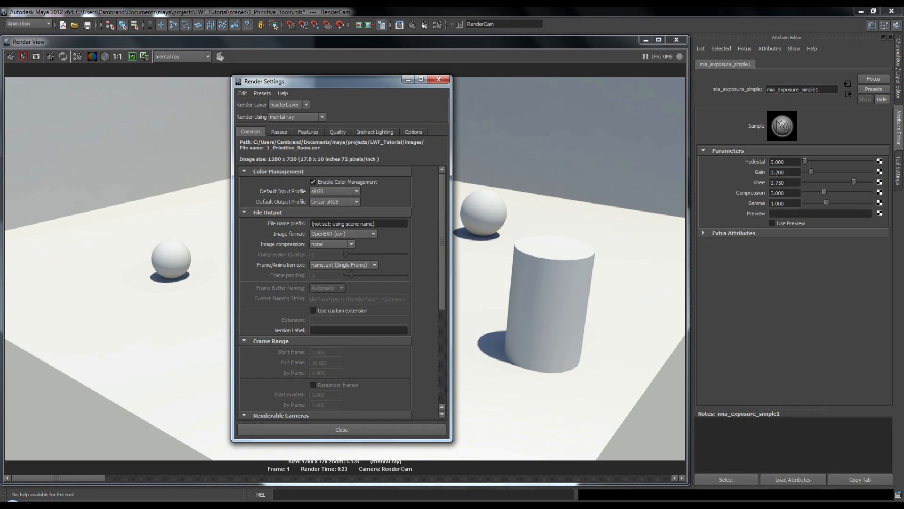
click(359, 170)
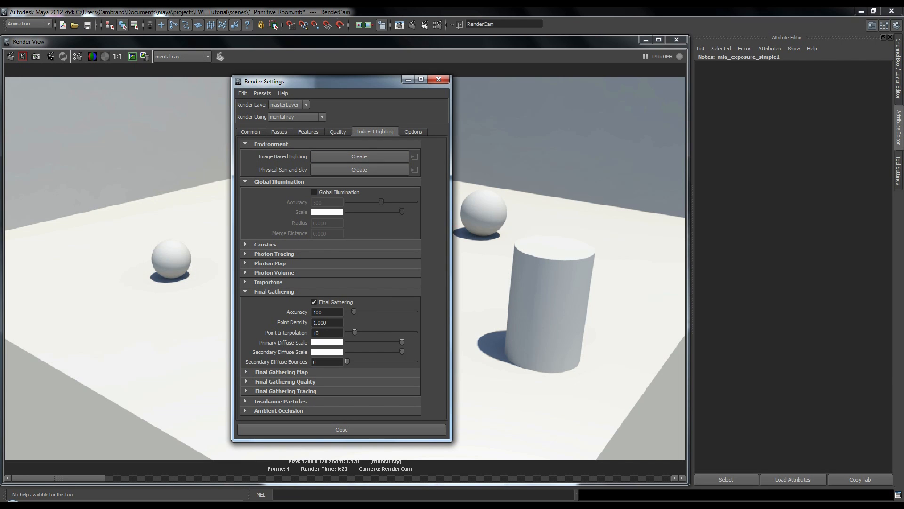
key(alt+F4)
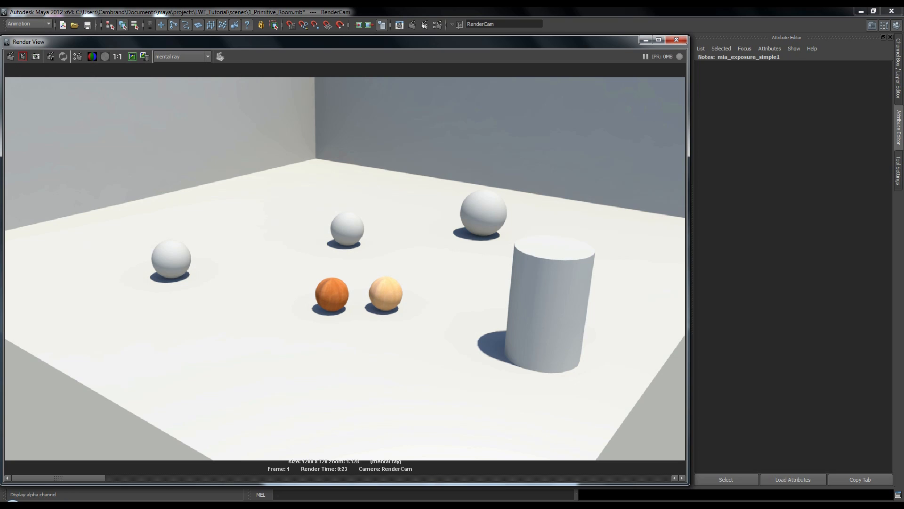
click(77, 56)
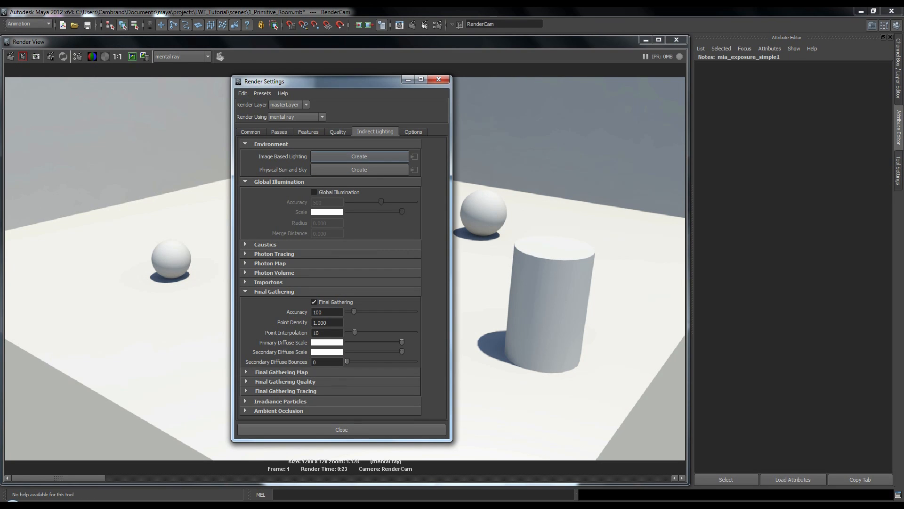
click(407, 80)
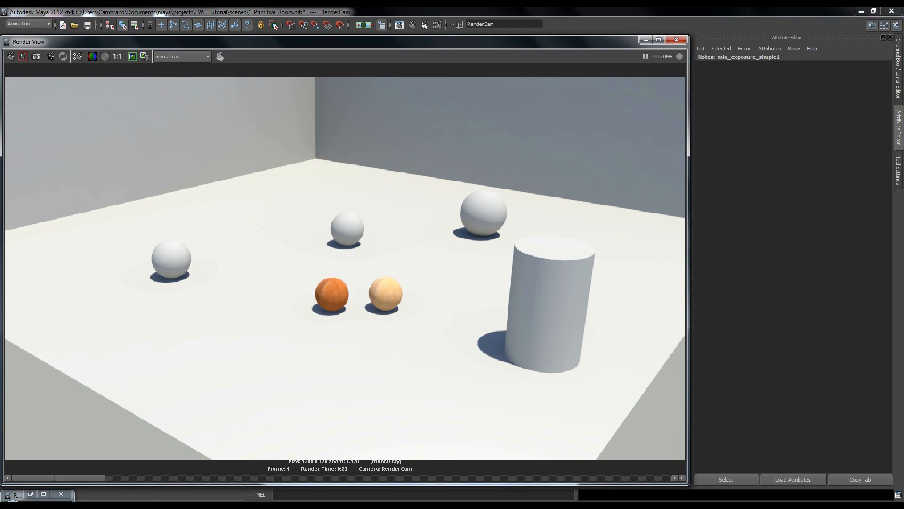
- Minimize the Render View, enlarge the perspective view and deselect the RenderCam camera
click(646, 39)
key(space)
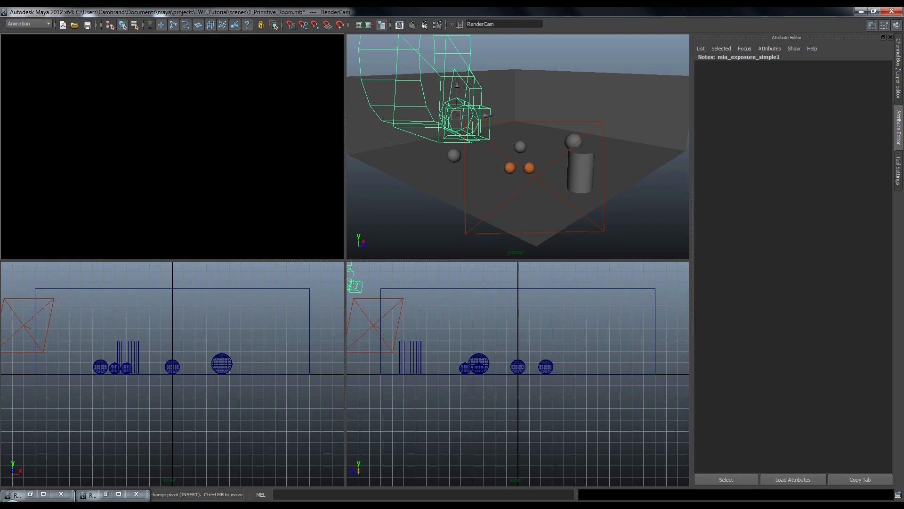
key(space)
scroll(345, 259, down, 5)
alt+drag(345, 260, 297, 247)
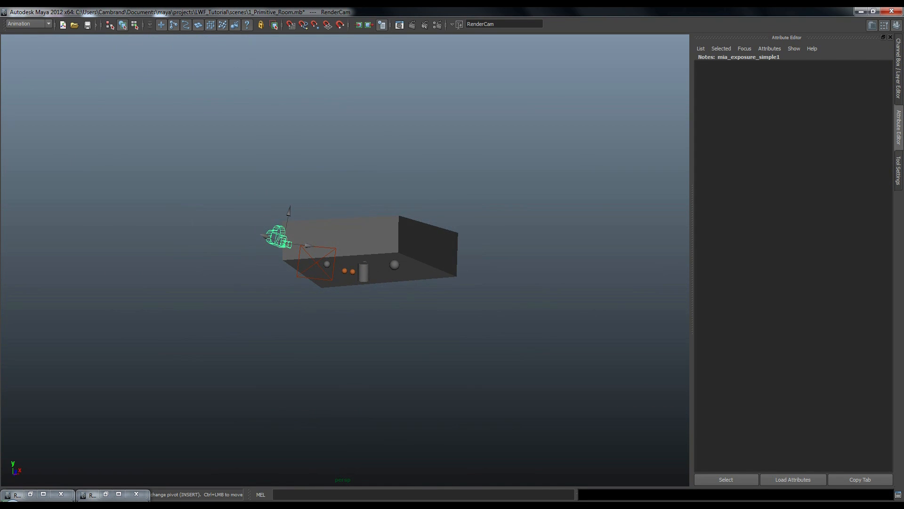
key(Escape)
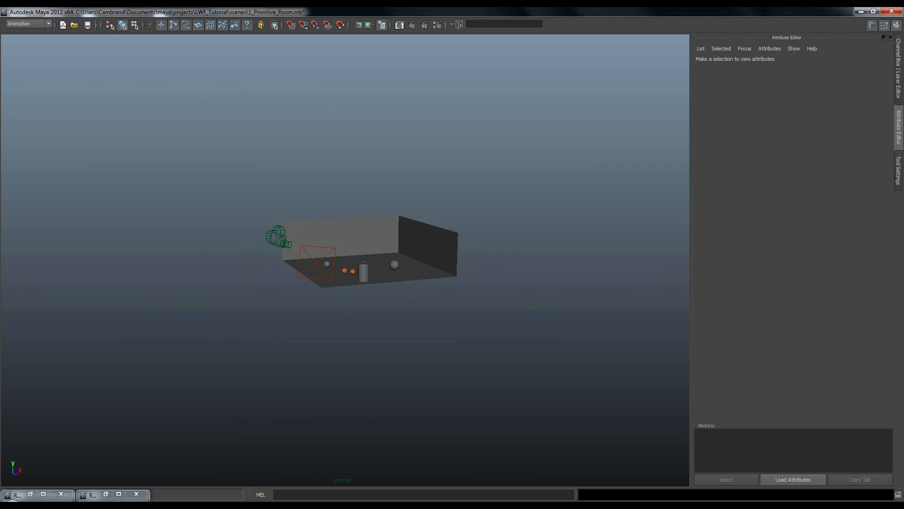
- Create an image based lighting node from the mental ray indirect lighting settings
scroll(367, 263, up, 5)
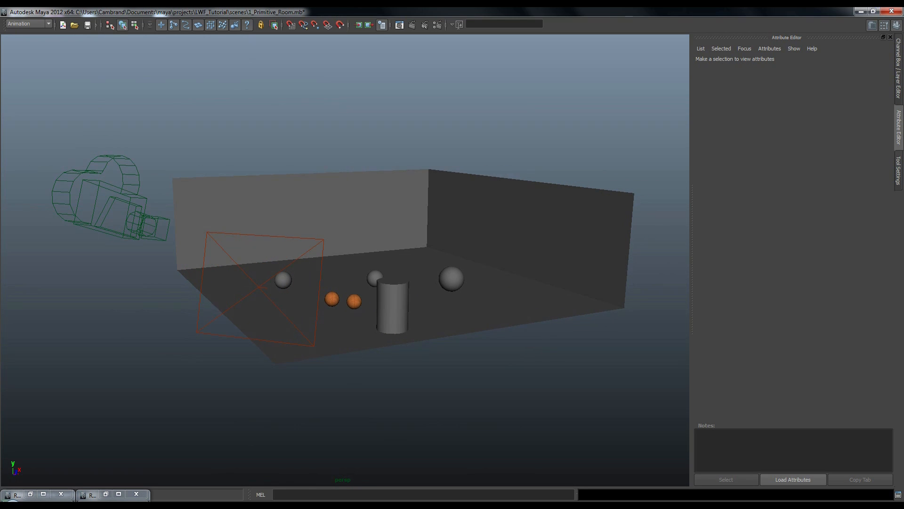
alt+middle_drag(344, 260, 352, 260)
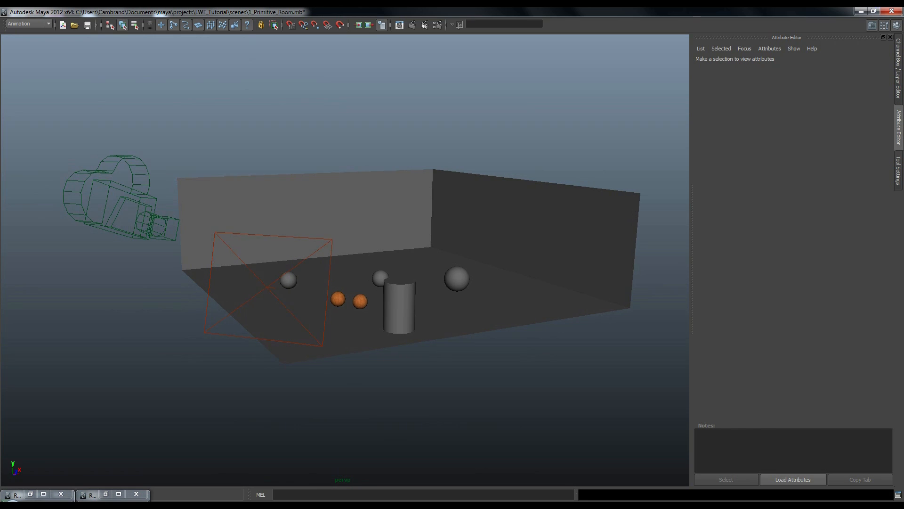
scroll(345, 260, up, 3)
alt+drag(345, 260, 354, 260)
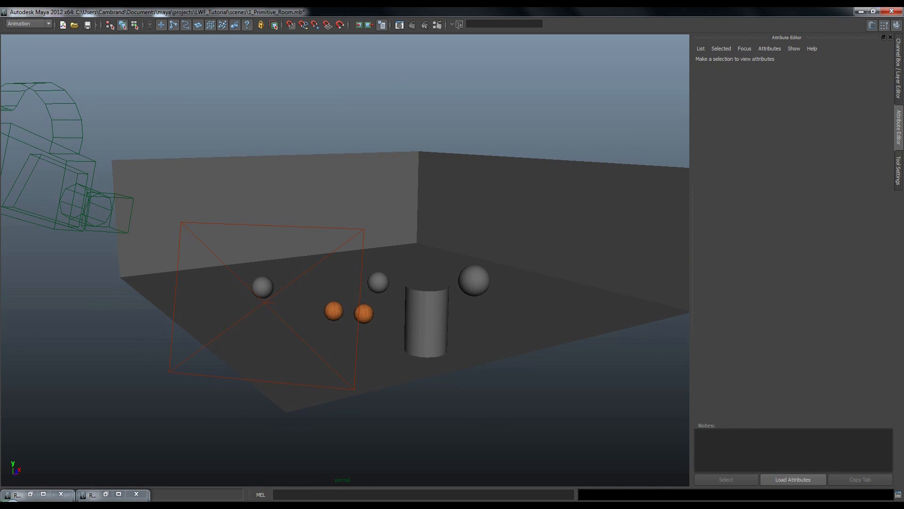
click(437, 24)
click(337, 132)
click(374, 132)
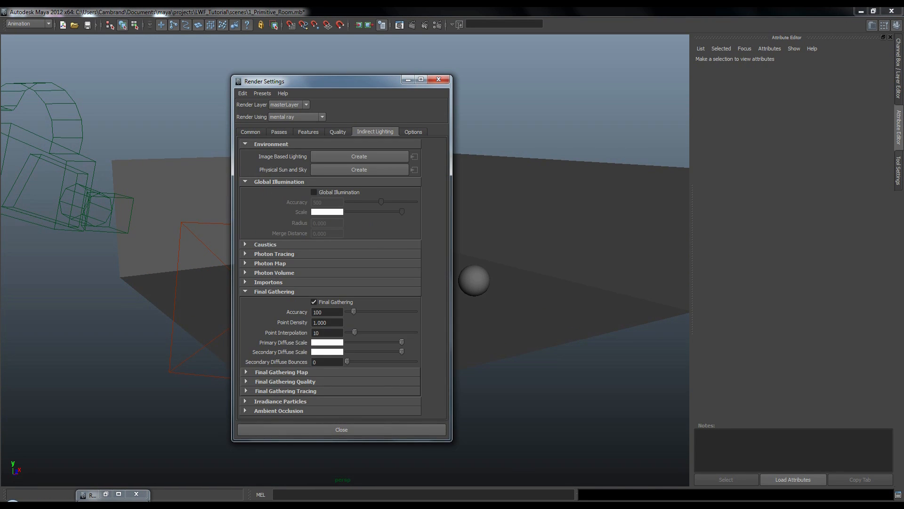
click(359, 156)
click(438, 79)
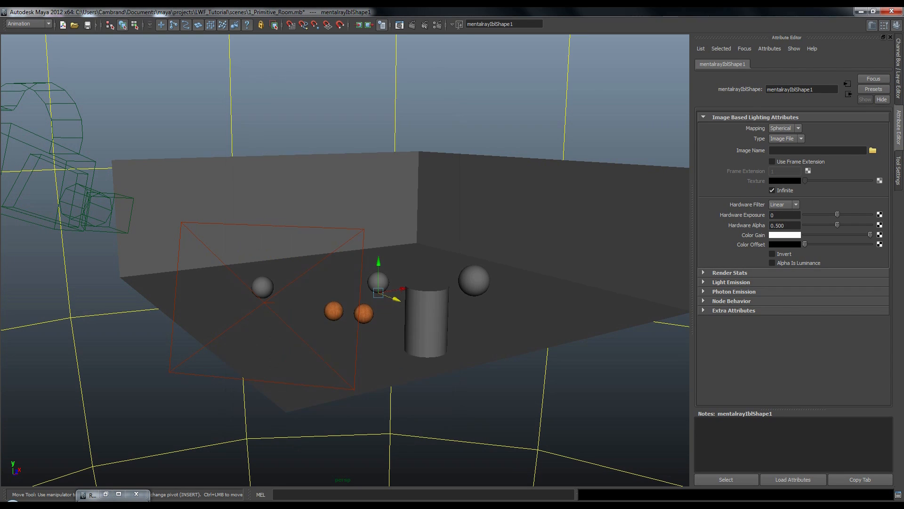
- Load kitchen_probe.hdr from the project's textures folder as the image of the image based lighting node
alt+middle_drag(344, 260, 342, 260)
click(872, 151)
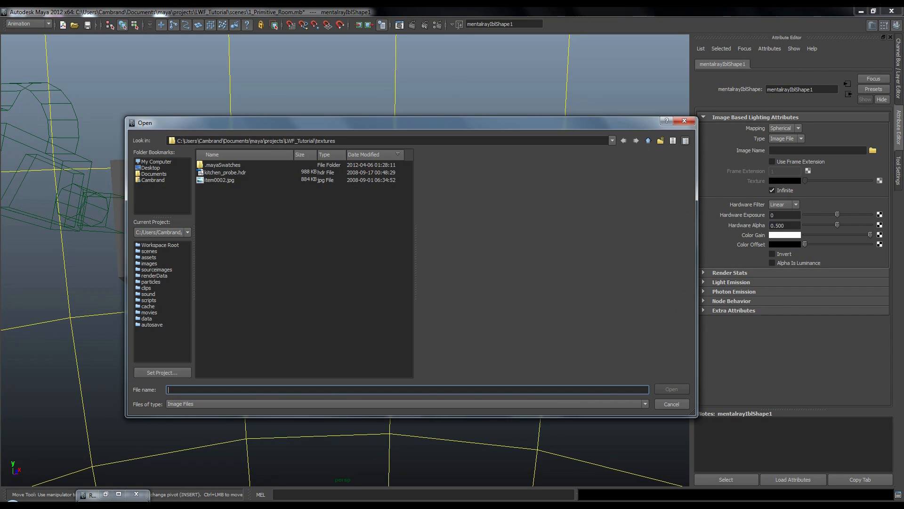
click(219, 180)
click(225, 172)
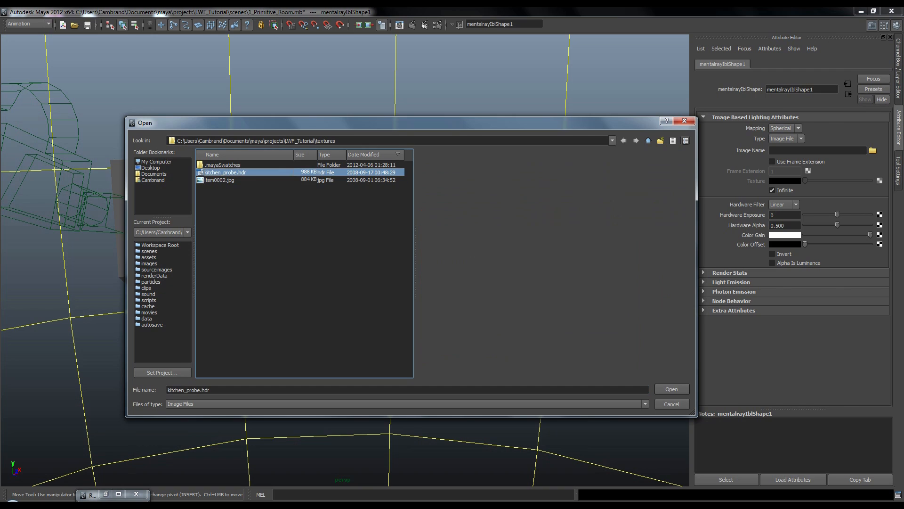
click(672, 389)
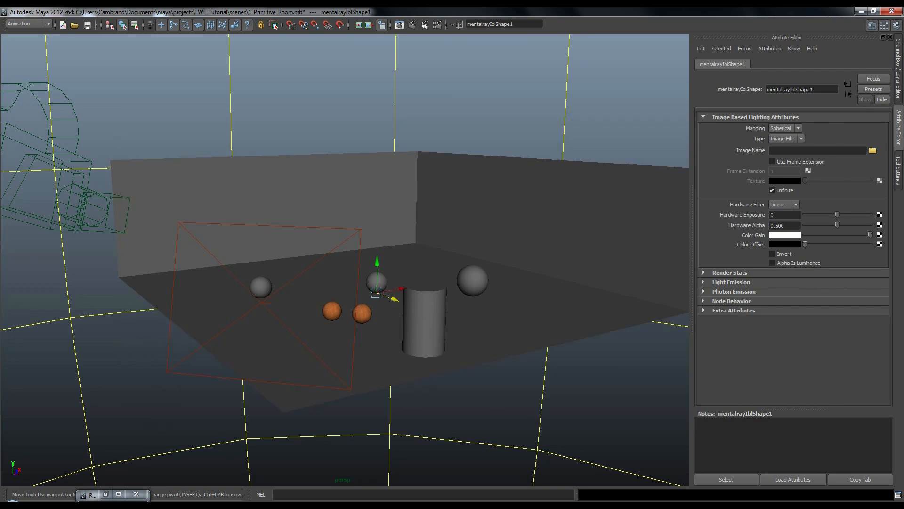
- Set the mapping of the image based lighting sphere to Angular
scroll(345, 260, down, 10)
alt+drag(345, 260, 336, 282)
mouse_move(336, 282)
alt+right_down()
mouse_move(283, 282)
mouse_move(320, 282)
alt+right_up()
alt+drag(320, 282, 325, 301)
scroll(344, 260, down, 3)
click(784, 128)
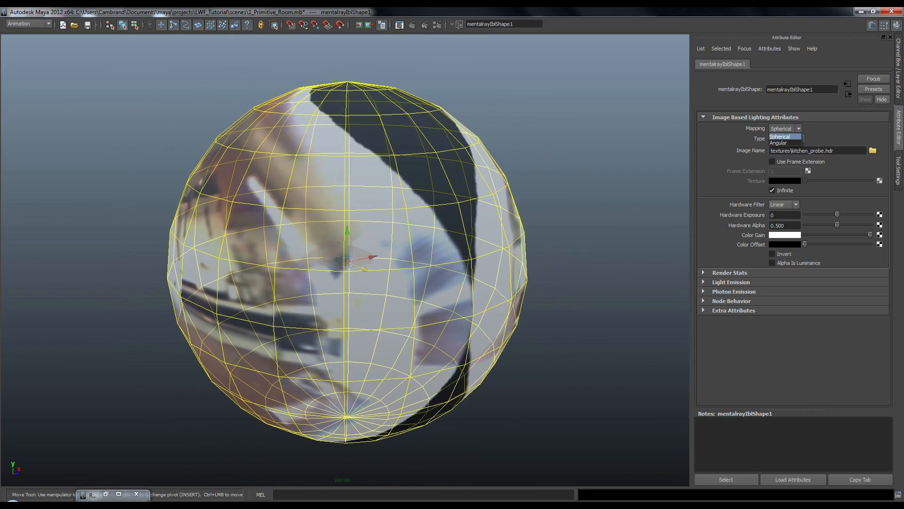
click(781, 144)
- Frame the room against the kitchen environment in the perspective view and render it from the persp camera
alt+drag(367, 273, 320, 283)
alt+right_drag(321, 282, 415, 282)
alt+drag(344, 278, 419, 280)
alt+middle_drag(376, 277, 353, 288)
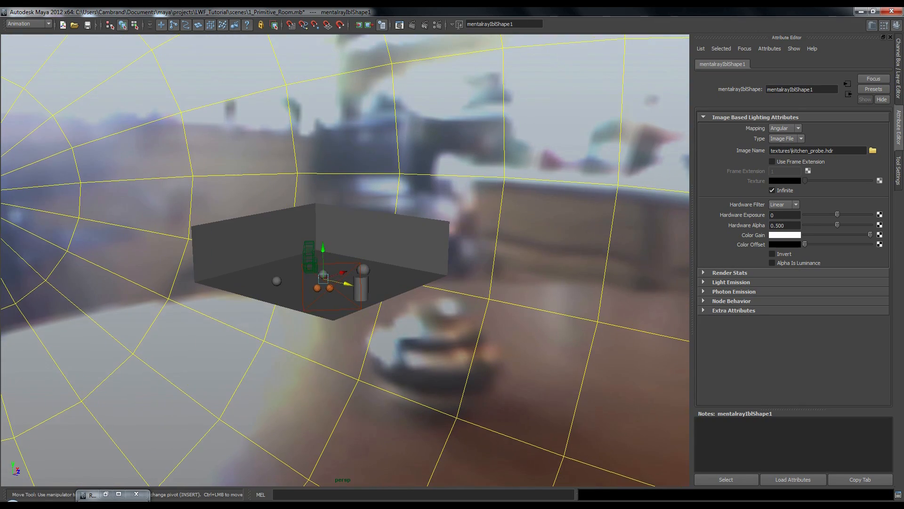
alt+drag(354, 287, 386, 283)
alt+middle_drag(344, 283, 388, 283)
alt+drag(377, 283, 391, 278)
alt+middle_drag(386, 283, 343, 286)
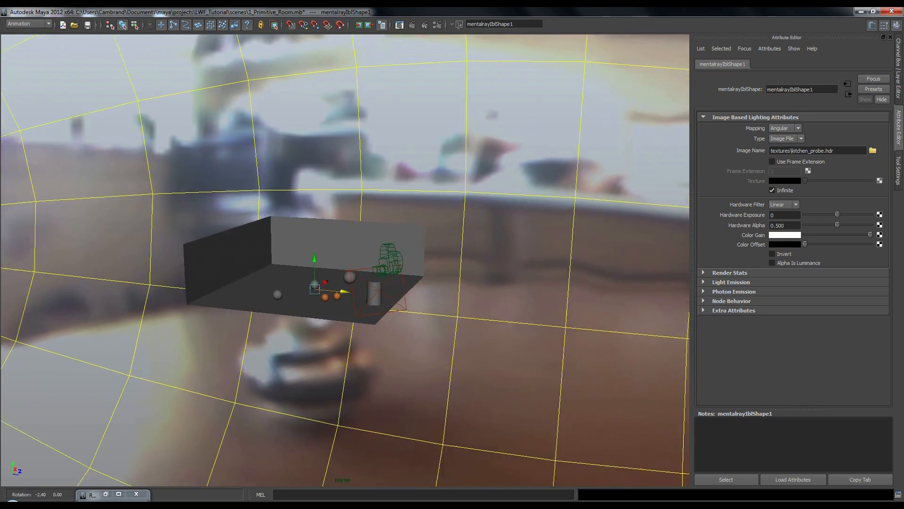
alt+right_drag(343, 286, 321, 286)
alt+middle_drag(320, 287, 306, 294)
click(399, 24)
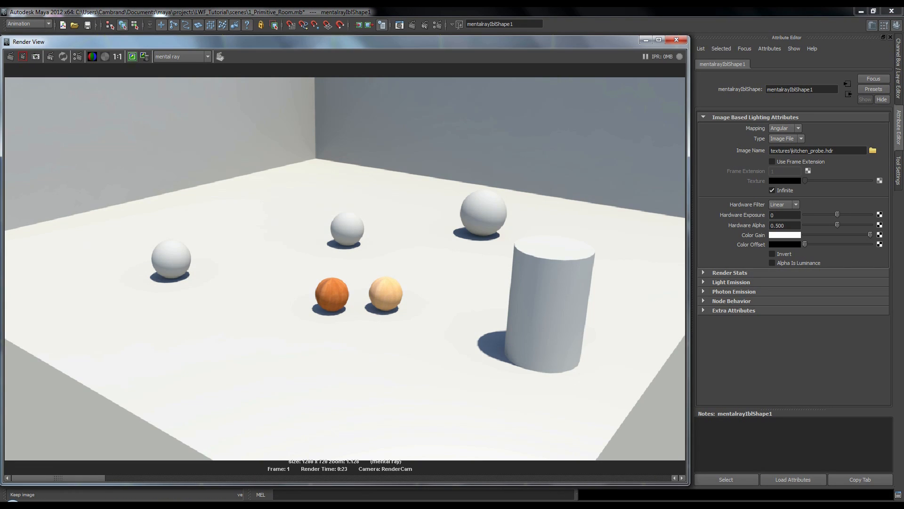
right_click(23, 56)
click(29, 82)
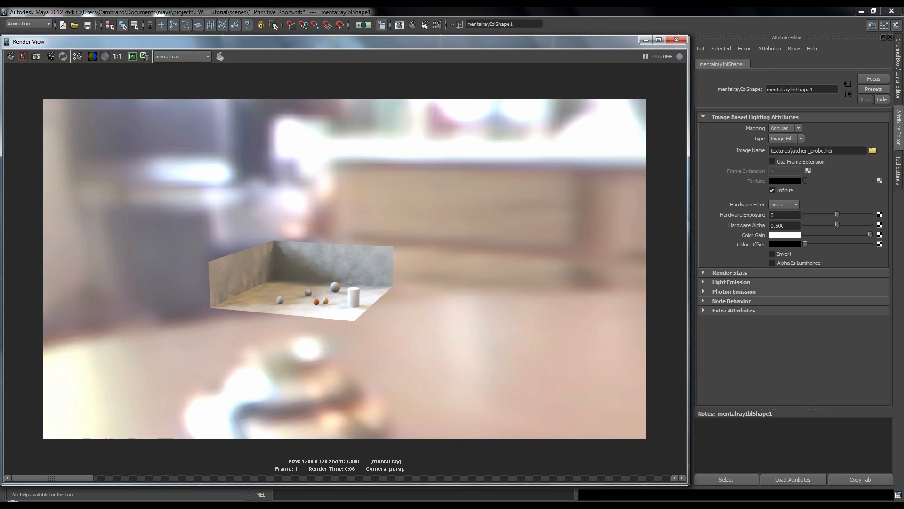
- Disable color management in the Render Settings and render the persp view again
click(728, 272)
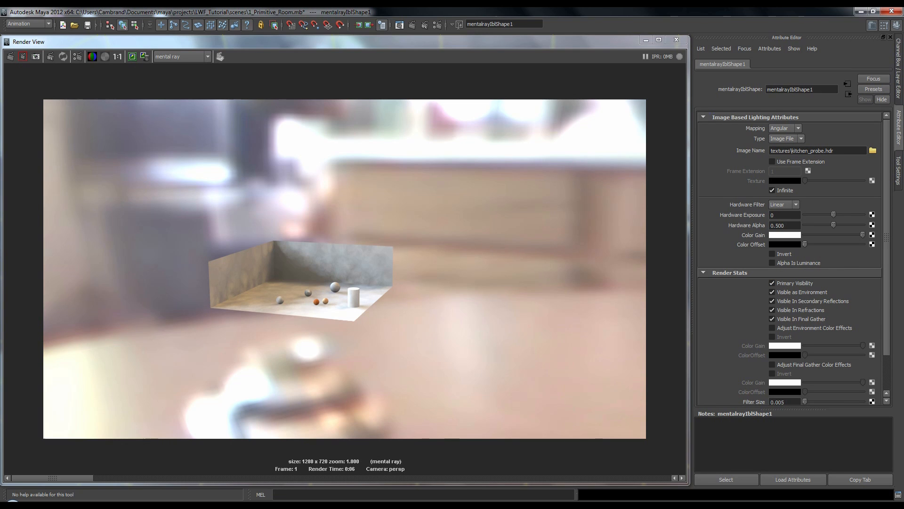
click(77, 56)
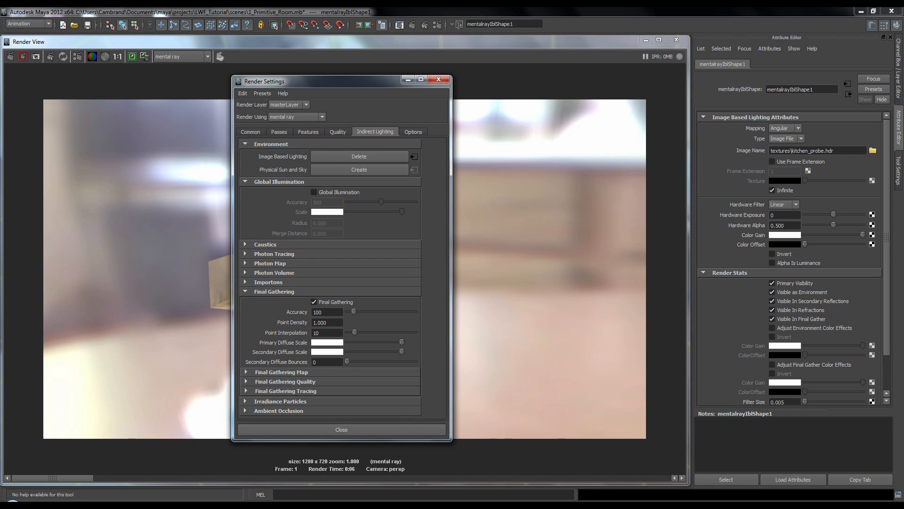
click(250, 132)
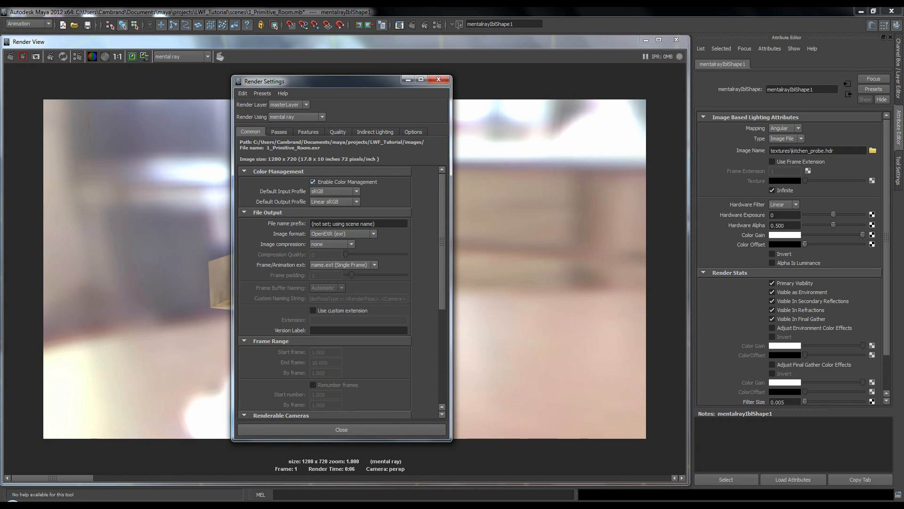
click(313, 182)
click(438, 80)
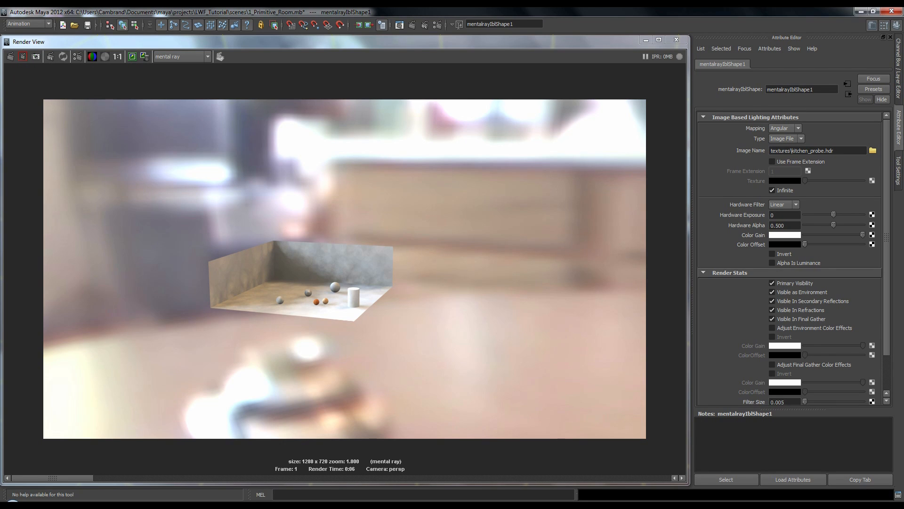
right_click(12, 57)
click(28, 81)
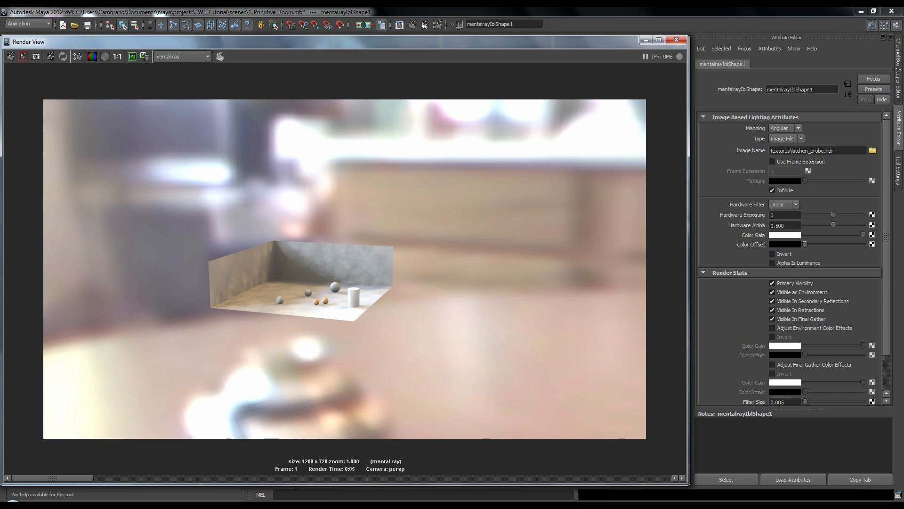
- Toggle color management on and back off in the Render Settings, leaving the other options alone
click(77, 56)
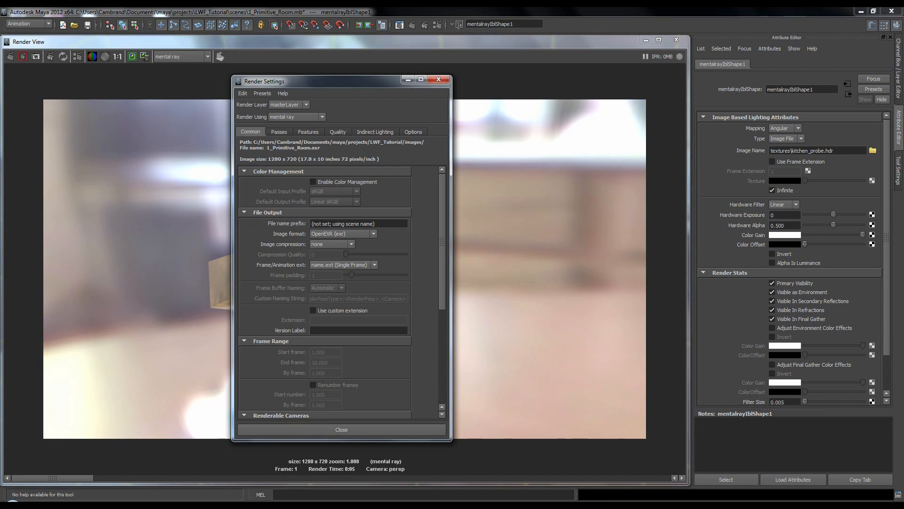
click(313, 182)
click(313, 181)
click(438, 79)
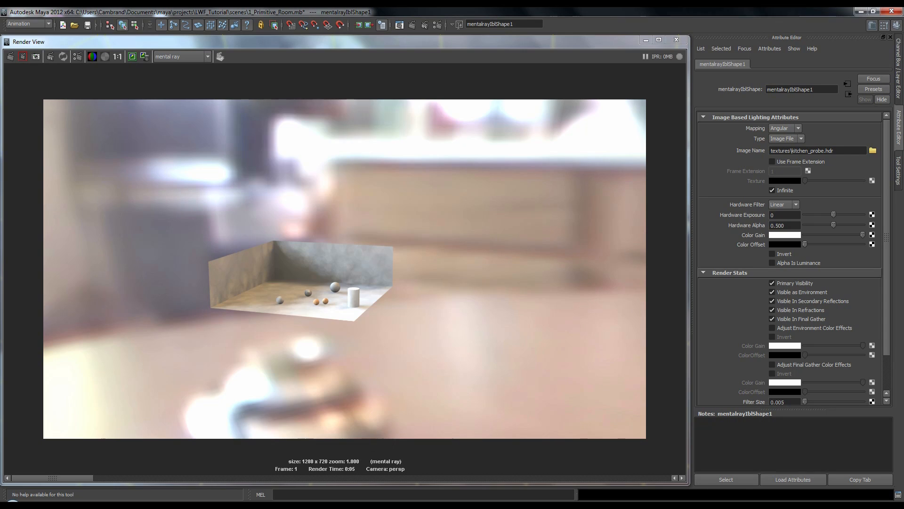
- Close the render window, deselect the image based lighting node and examine the room against the kitchen environment from several angles
drag(834, 150, 771, 150)
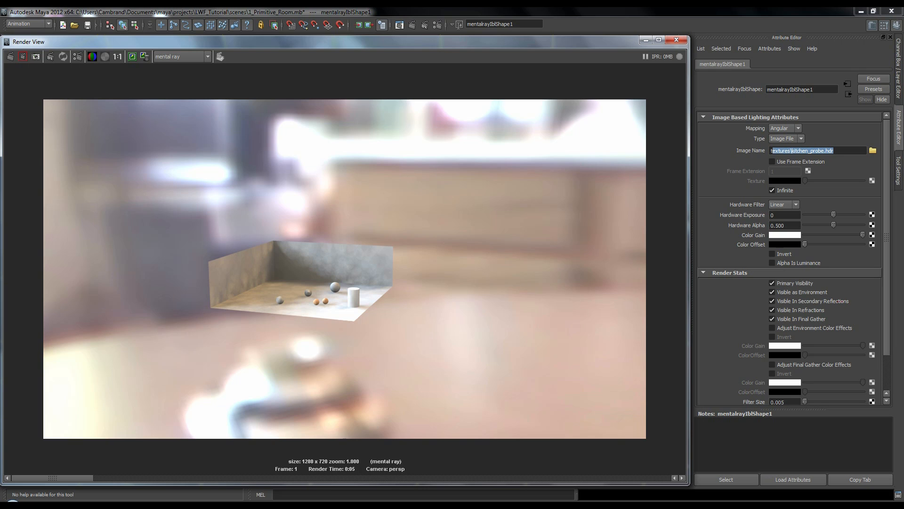
click(675, 40)
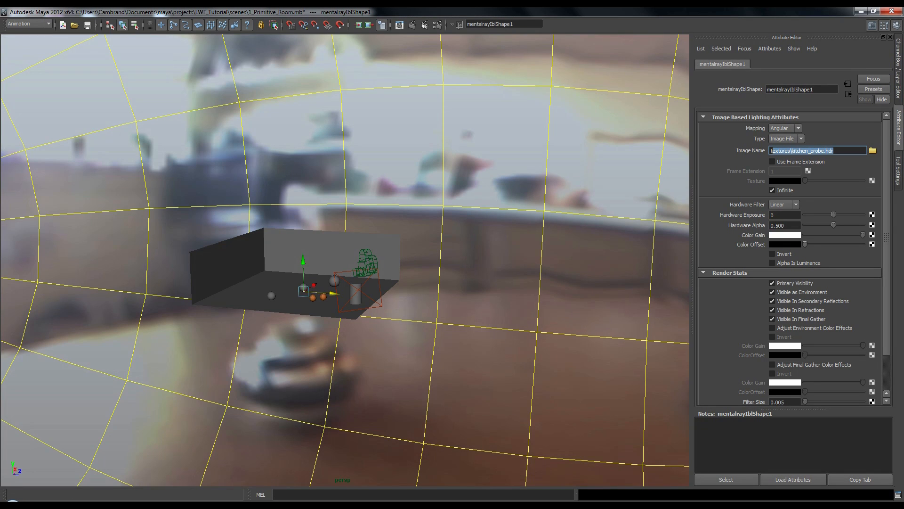
alt+middle_drag(330, 283, 355, 260)
alt+drag(355, 260, 452, 240)
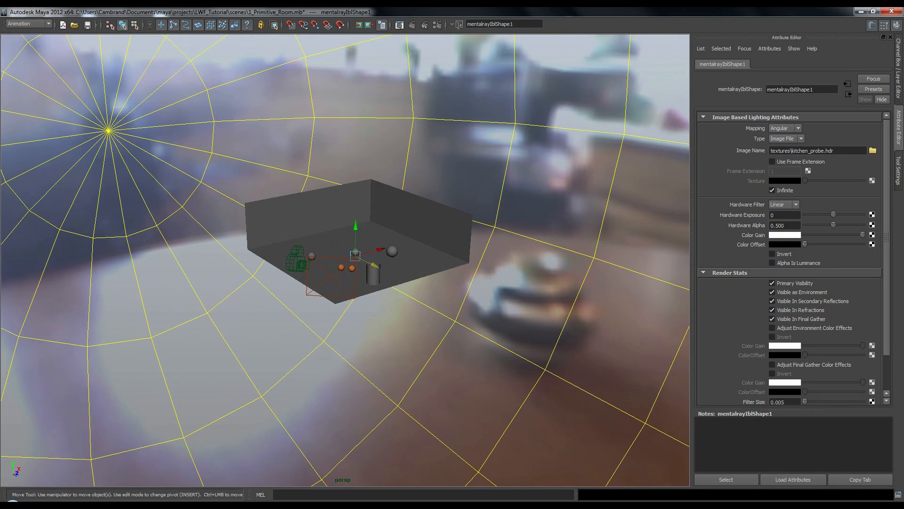
click(541, 189)
scroll(345, 260, up, 5)
alt+drag(424, 203, 461, 231)
scroll(345, 260, down, 4)
scroll(345, 259, up, 3)
mouse_move(345, 259)
alt+middle_down()
mouse_move(346, 281)
mouse_move(351, 258)
alt+middle_up()
alt+drag(351, 258, 355, 236)
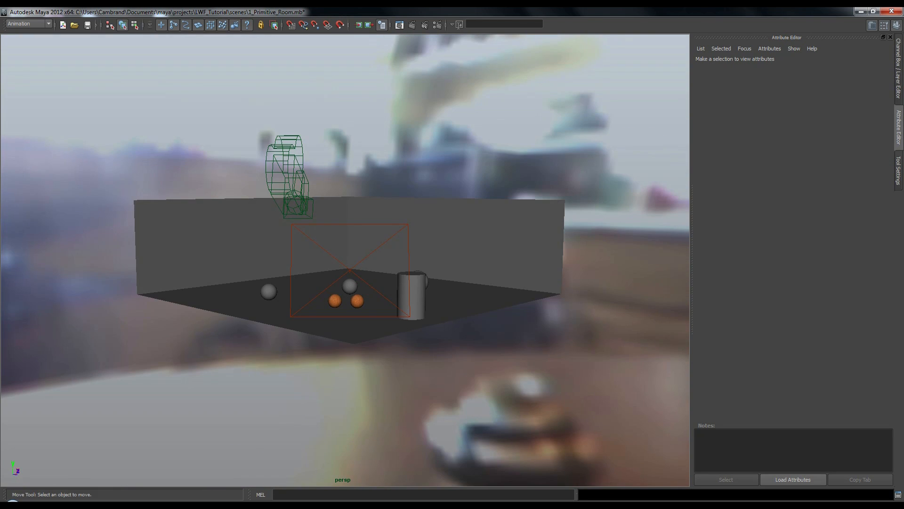
scroll(345, 260, up, 2)
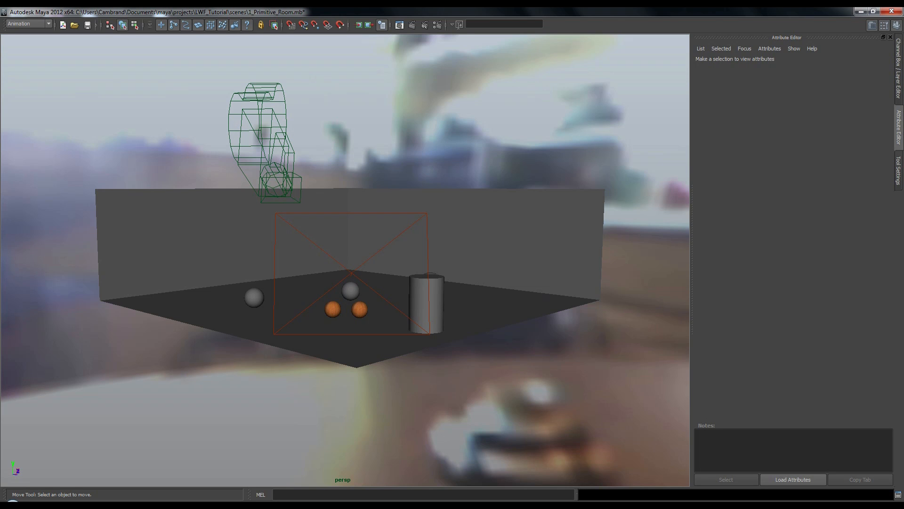
alt+right_drag(345, 260, 396, 260)
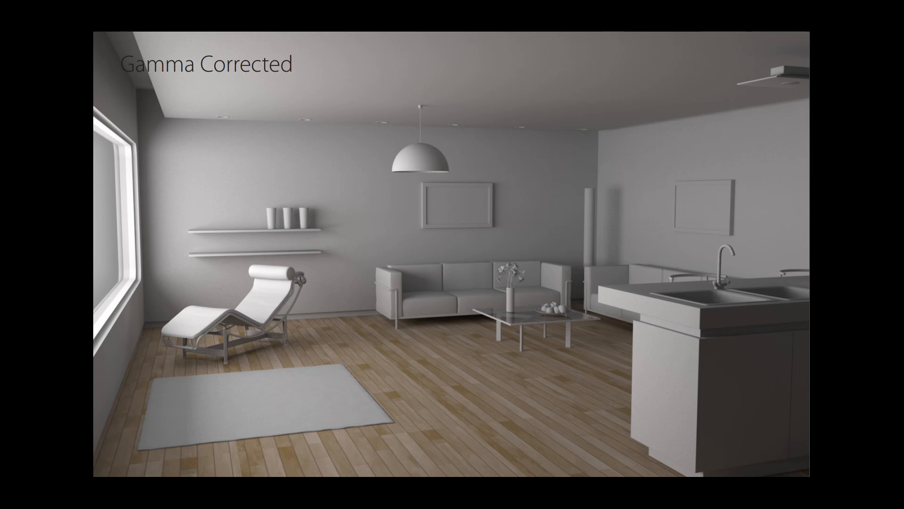
key(Right)
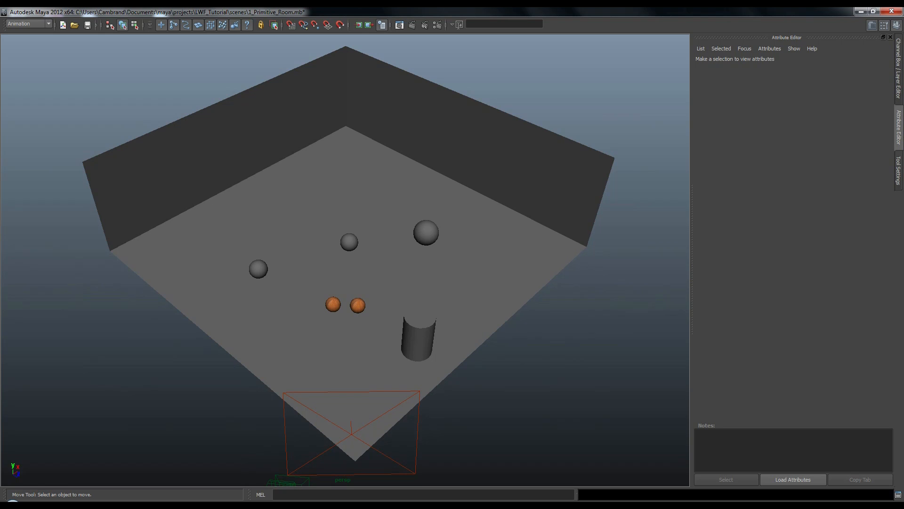
alt+drag(412, 307, 422, 309)
alt+middle_drag(424, 307, 431, 307)
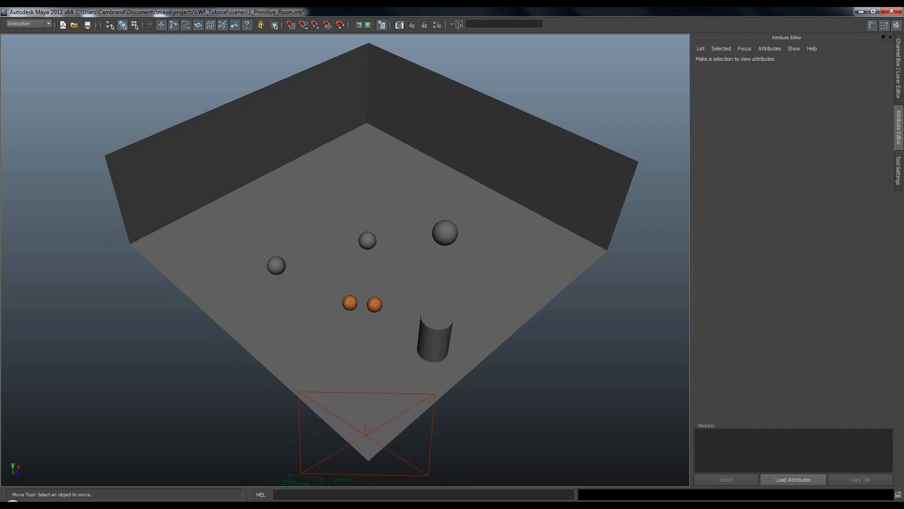